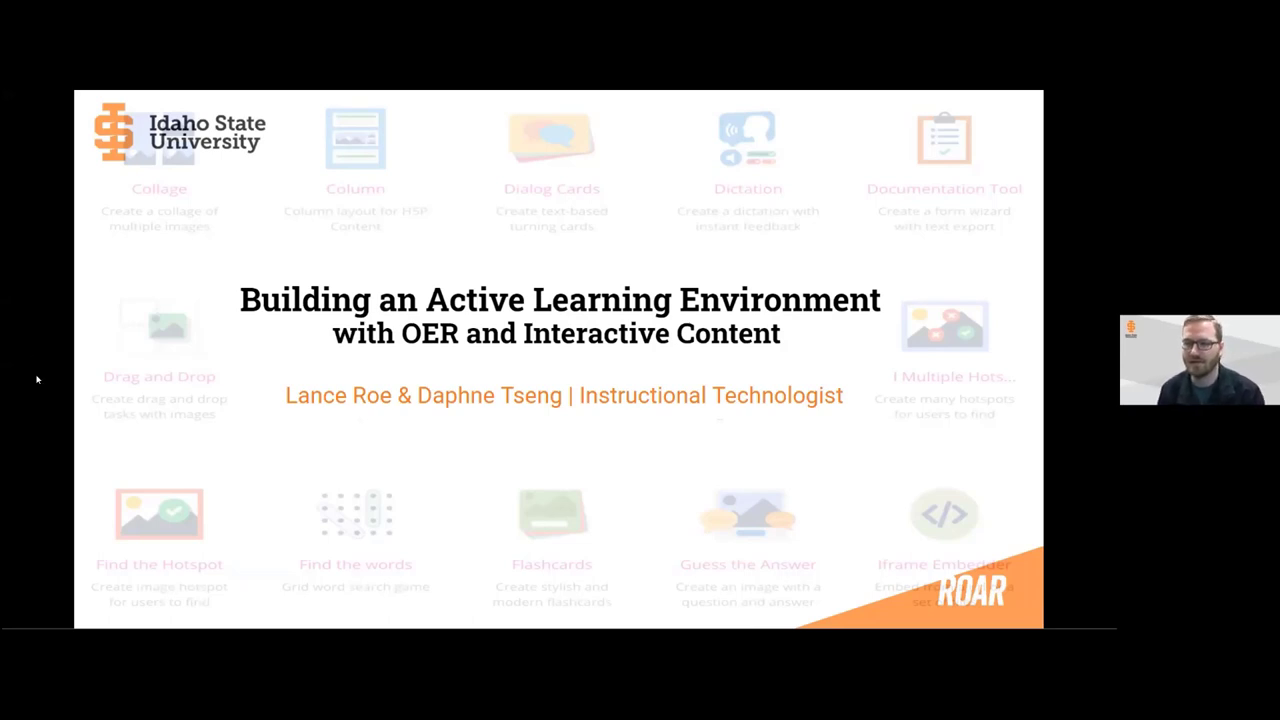
Advance to the Examples of H5P slide, open the Agamotto example, and move its slider through all the map layers
key(Right)
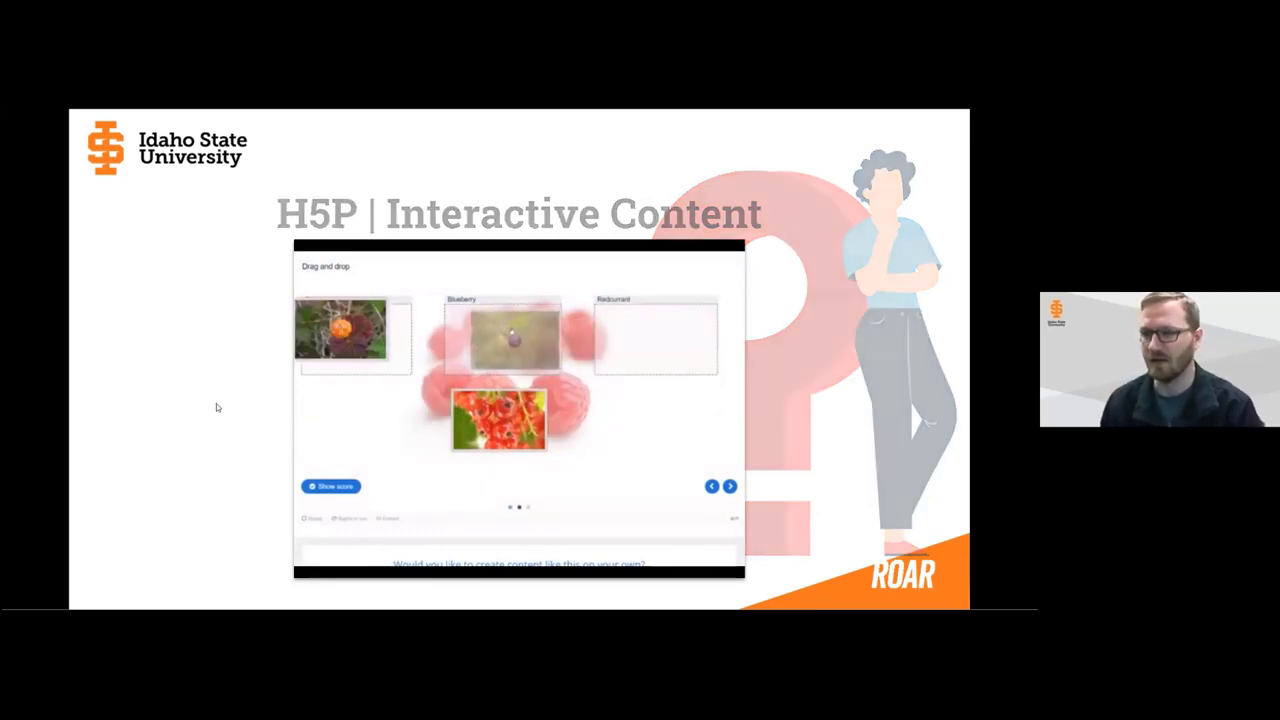
click(256, 402)
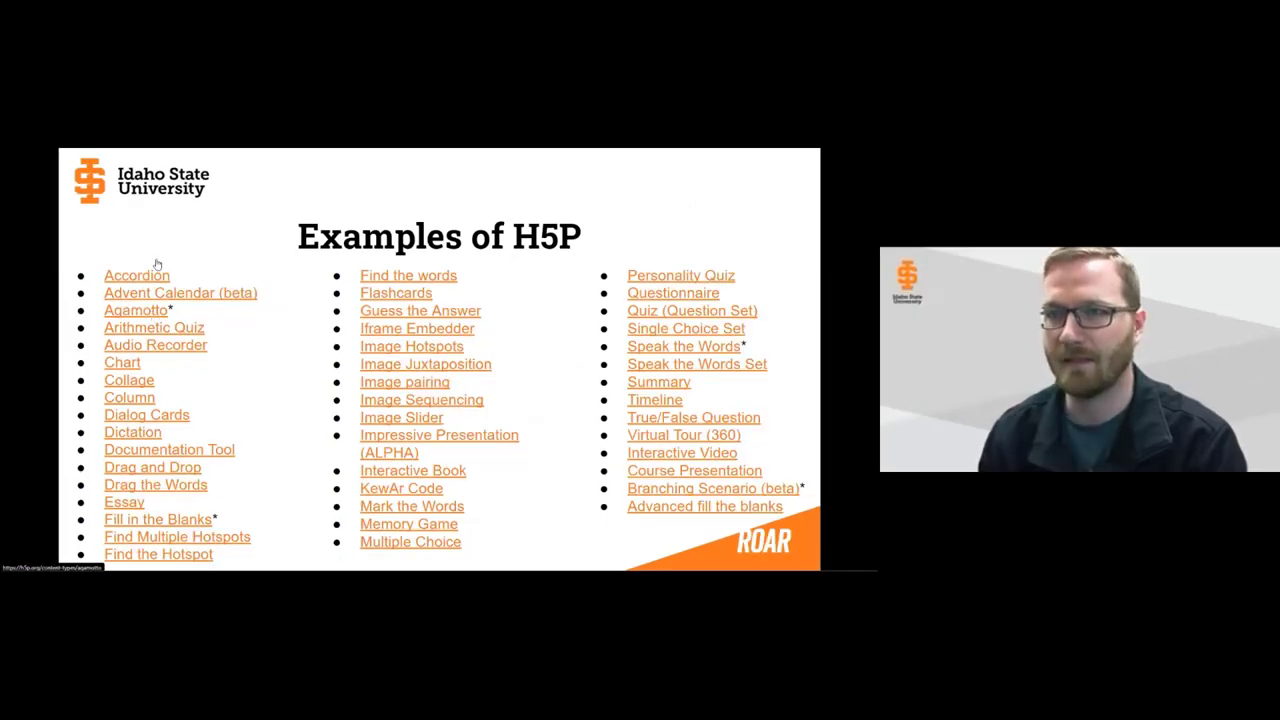
click(155, 314)
scroll(153, 327, down, 5)
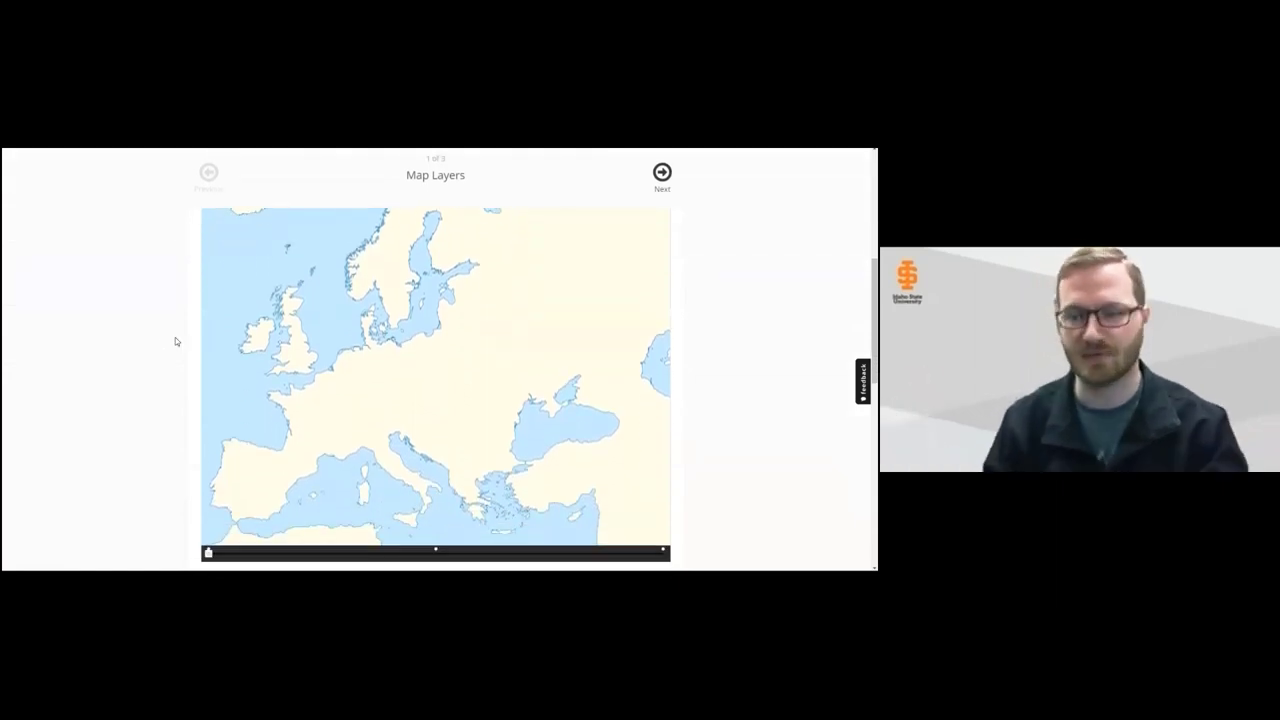
drag(207, 557, 663, 553)
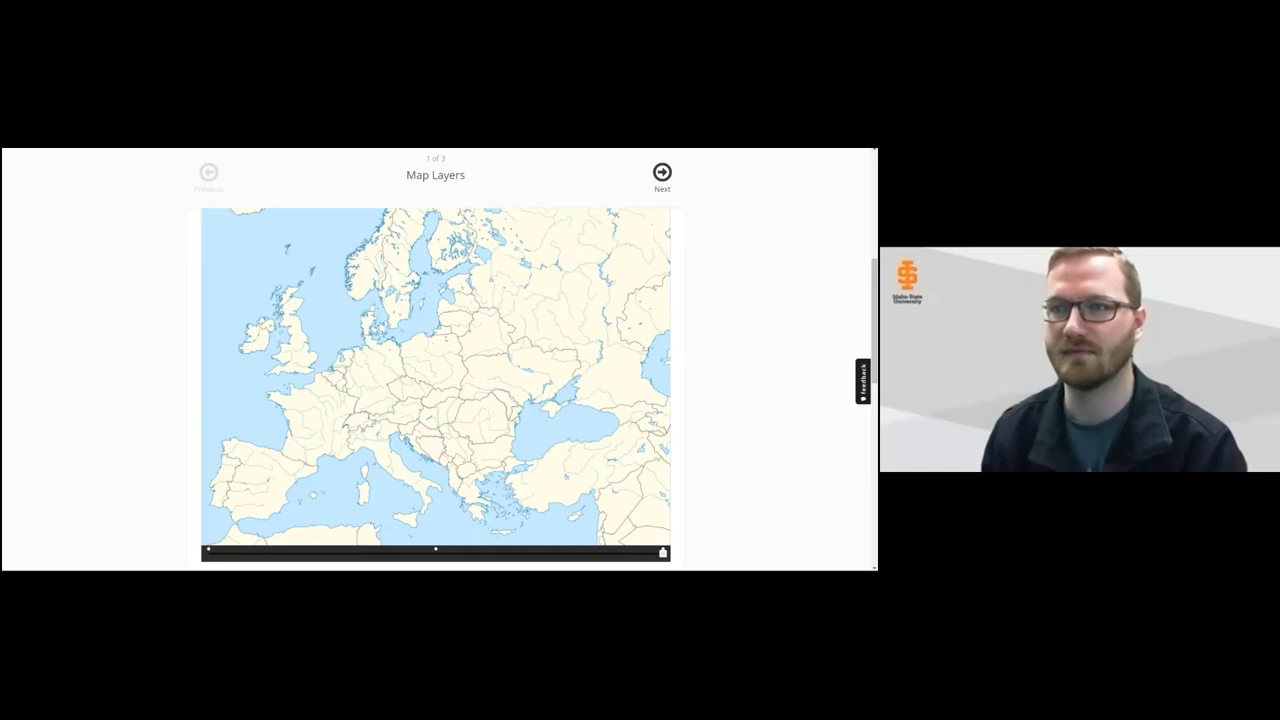
key(alt+Tab)
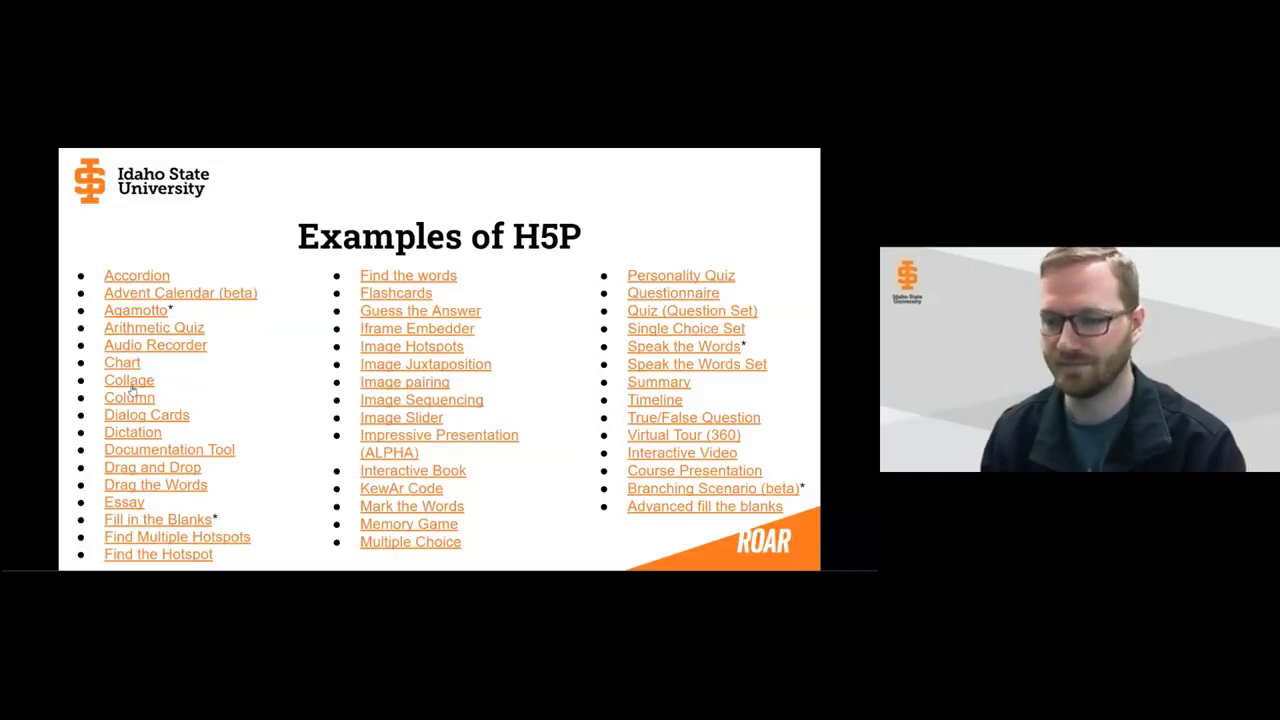
Open the Fill in the Blanks example, answer the three blanks with "blue", "cloud" and "red", and submit the answers
click(181, 521)
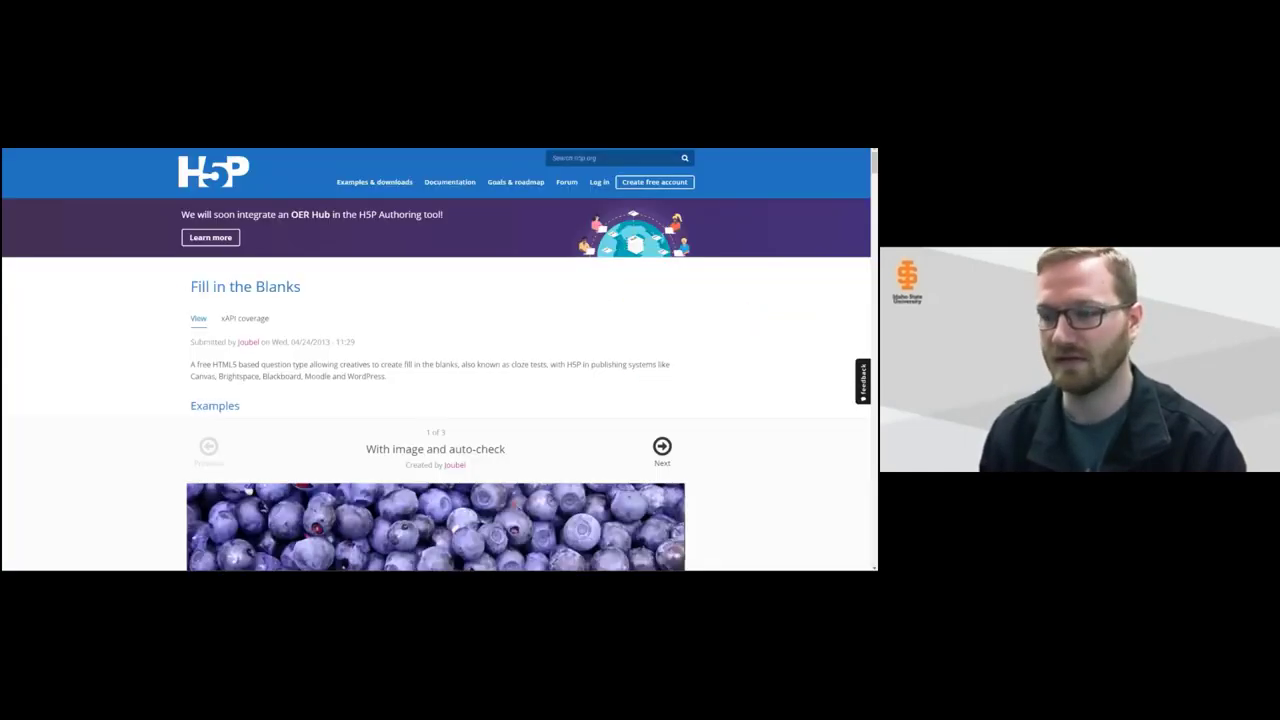
scroll(140, 327, down, 2)
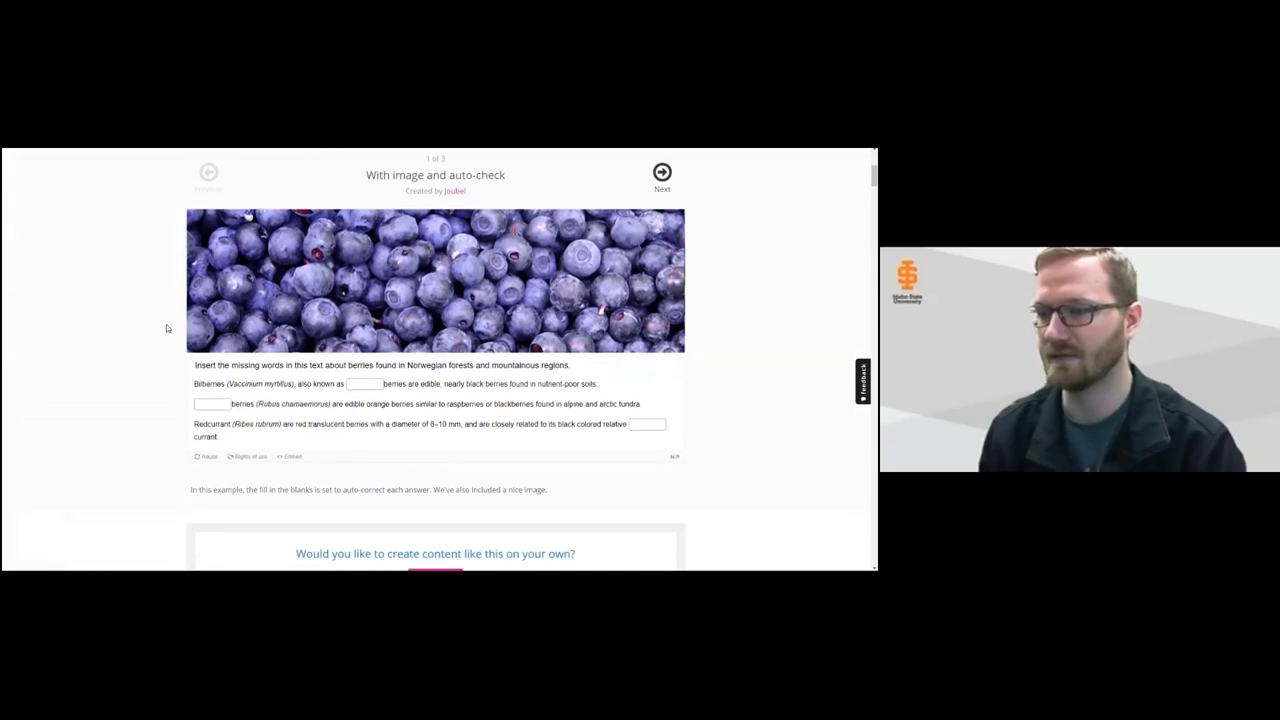
click(364, 430)
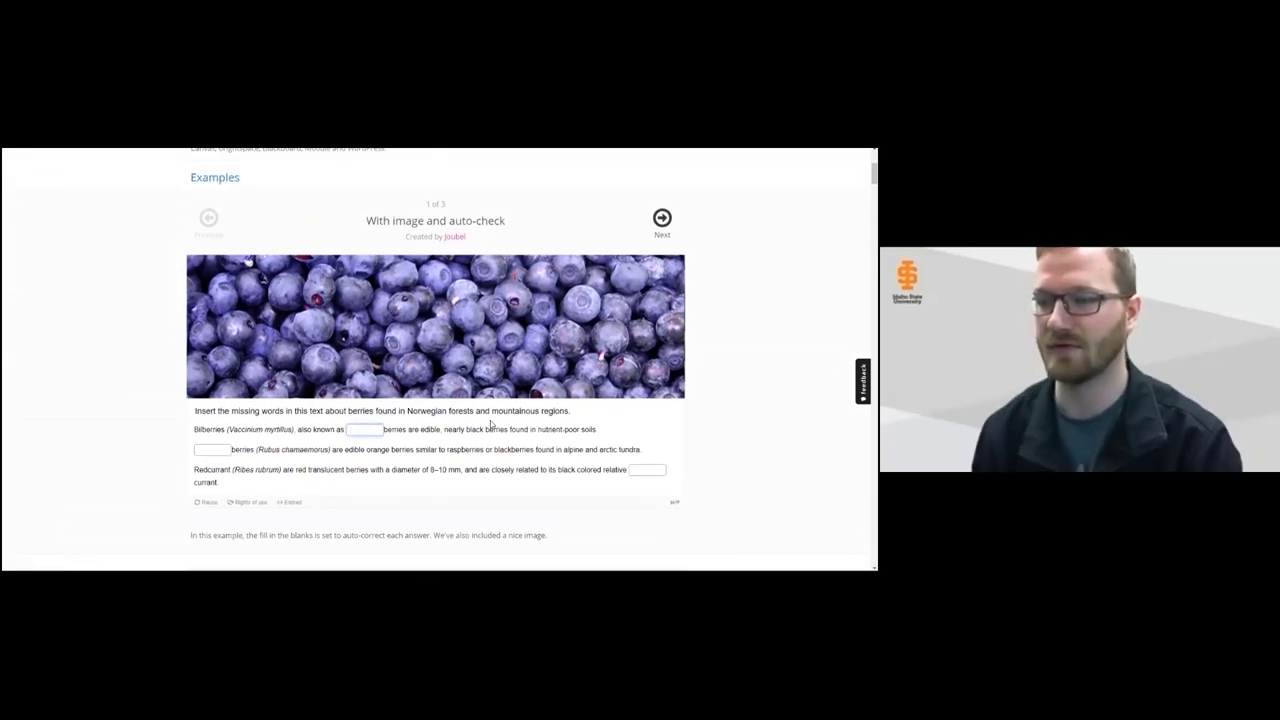
text(bl)
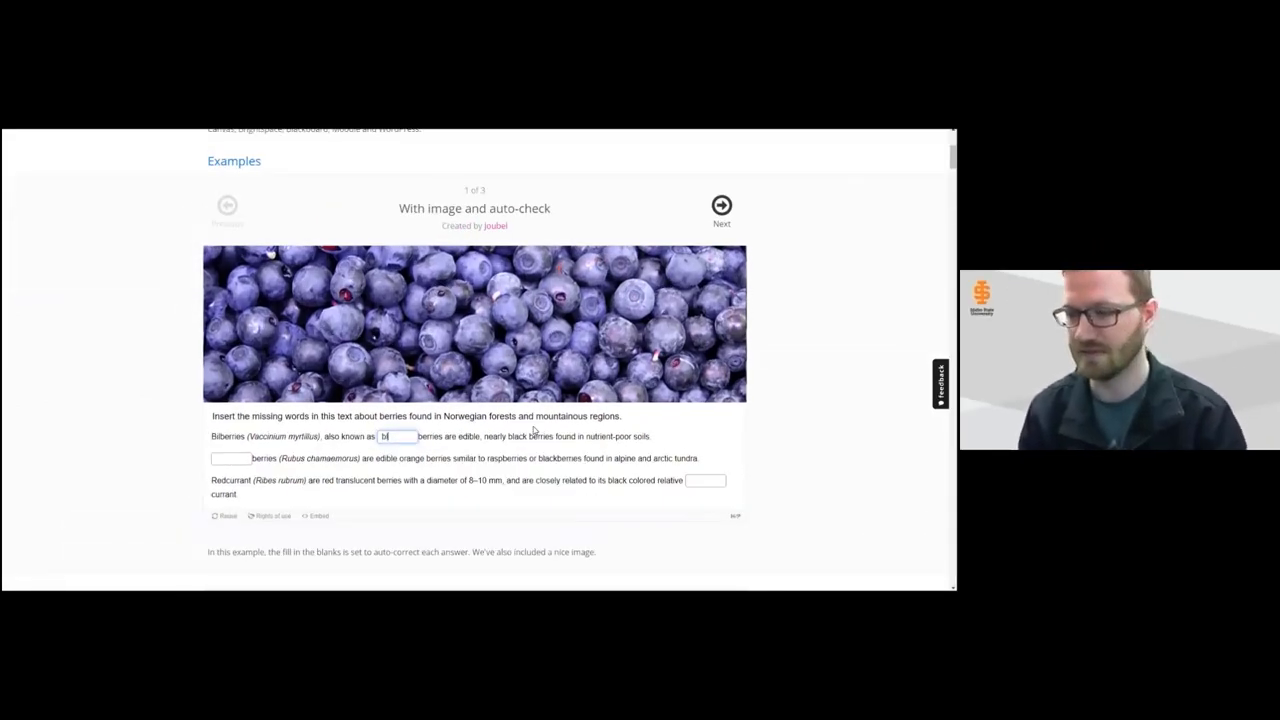
text(ue)
click(229, 458)
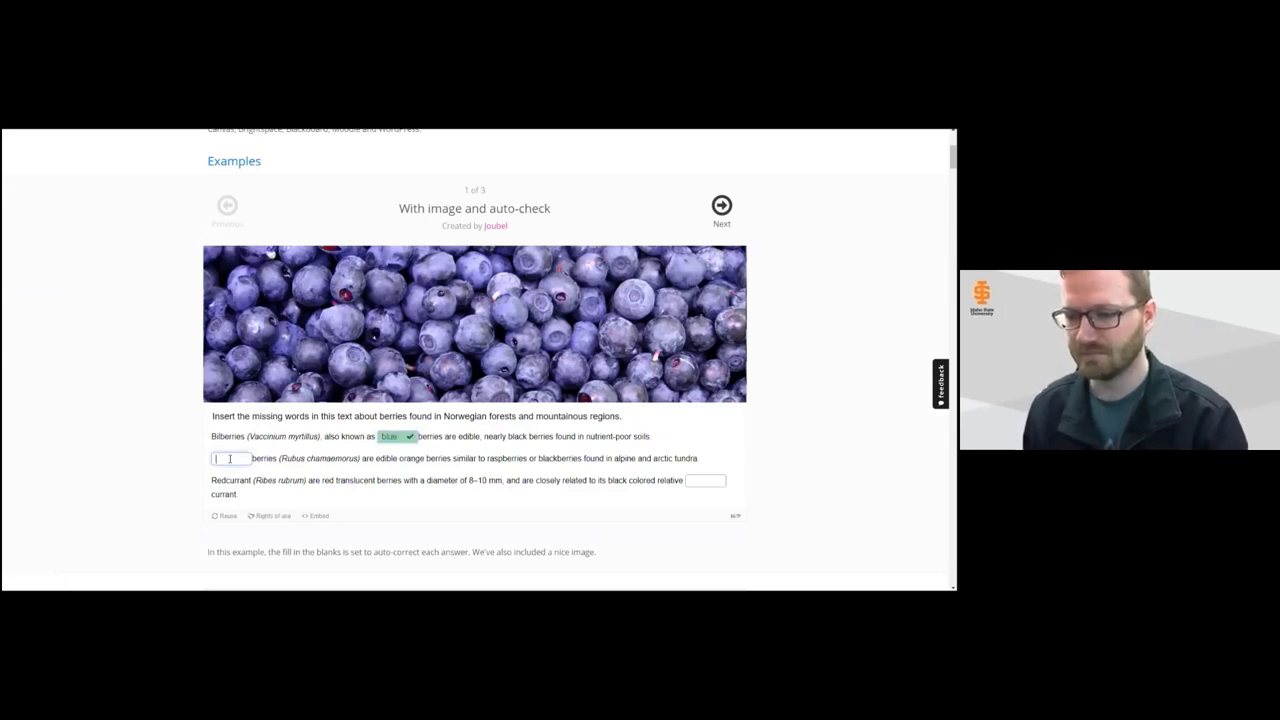
text(cloud)
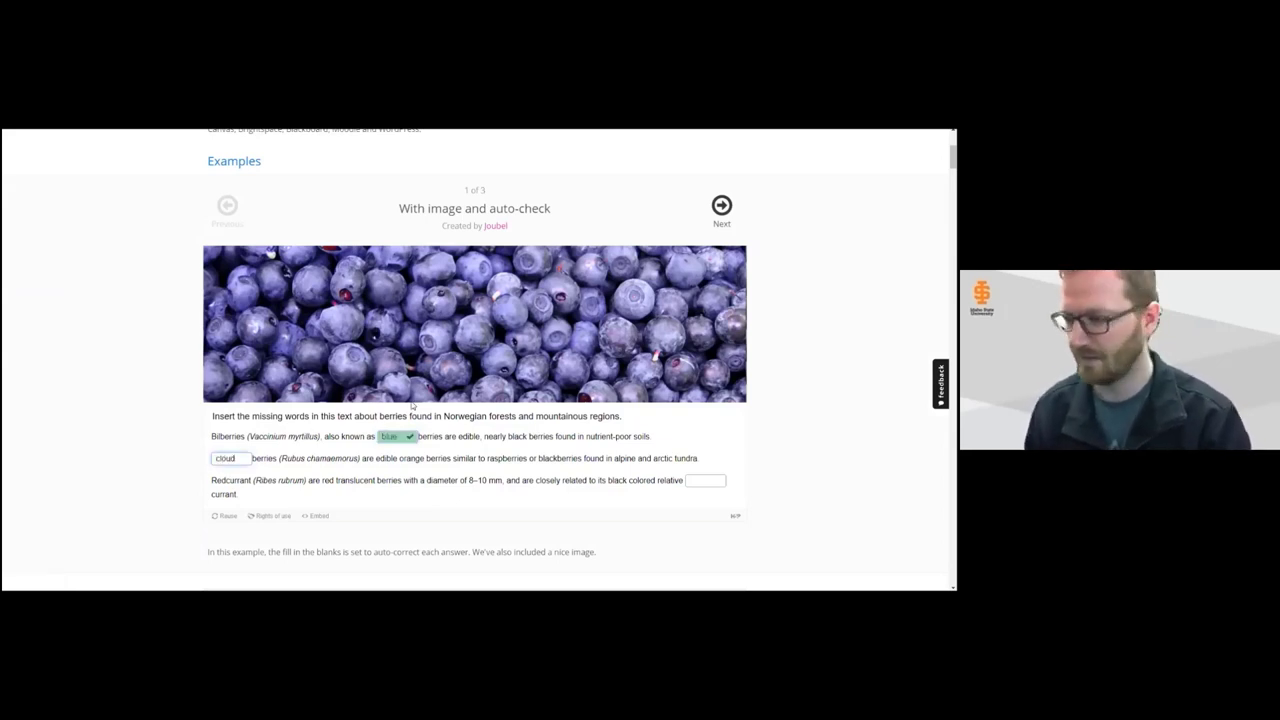
click(706, 481)
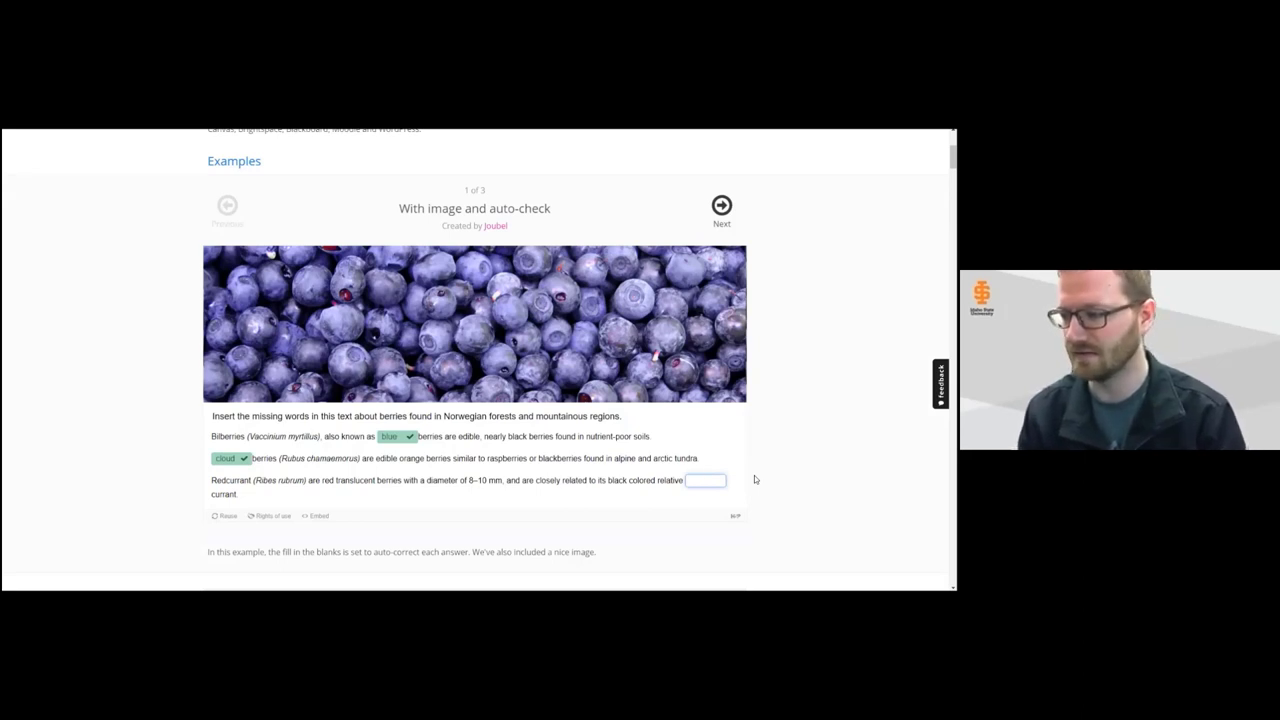
text(red)
key(Return)
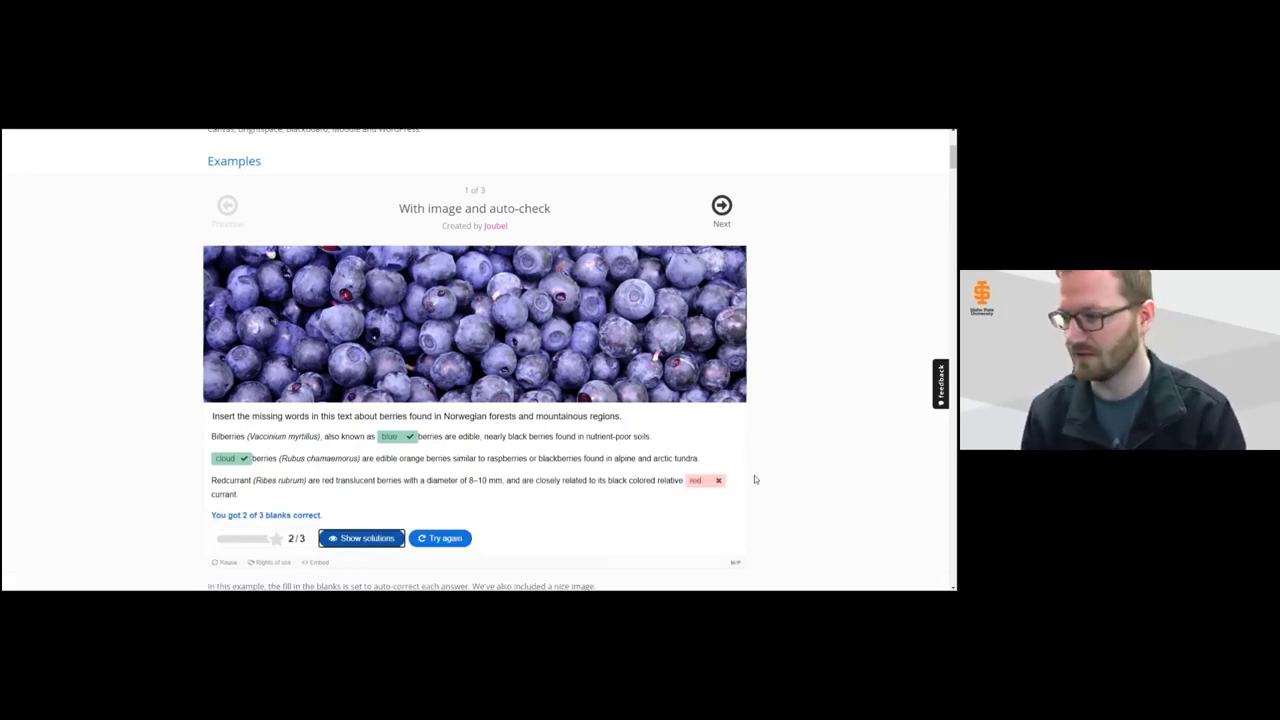
Show the solutions of the berry exercise, reset it for another try, and return to the slides
scroll(291, 473, down, 1)
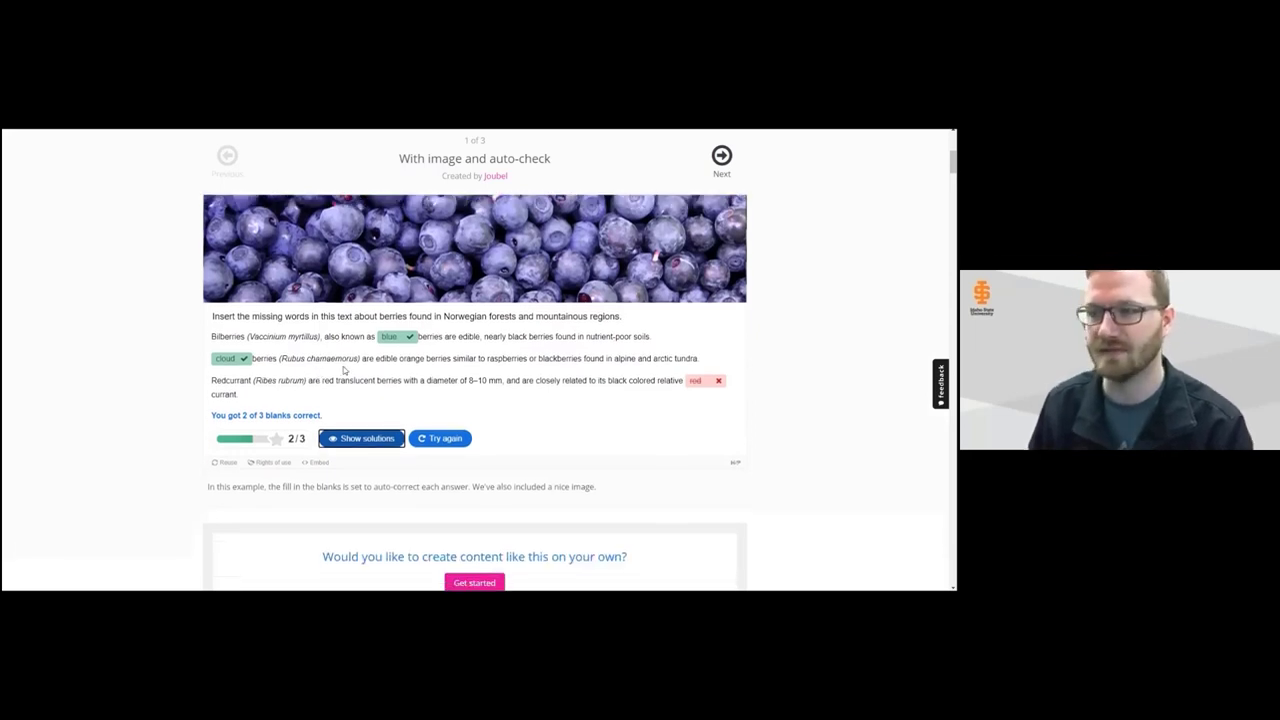
scroll(346, 383, up, 1)
scroll(346, 383, down, 1)
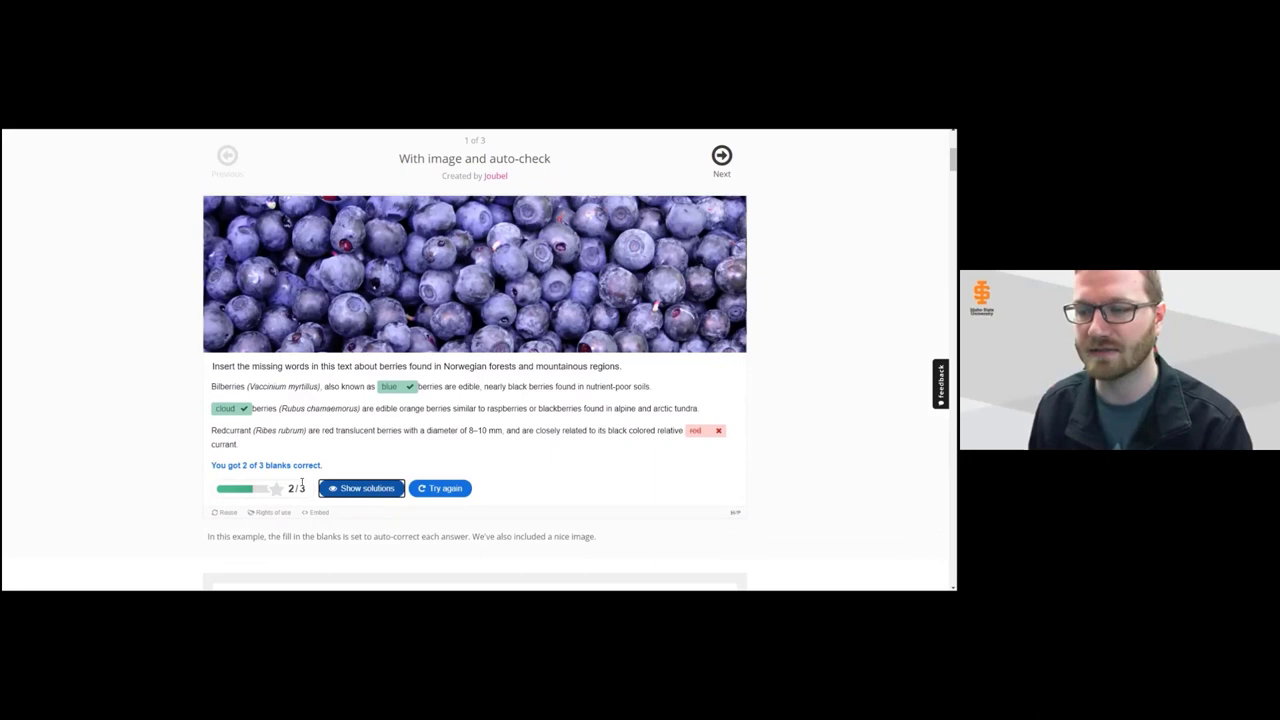
click(343, 489)
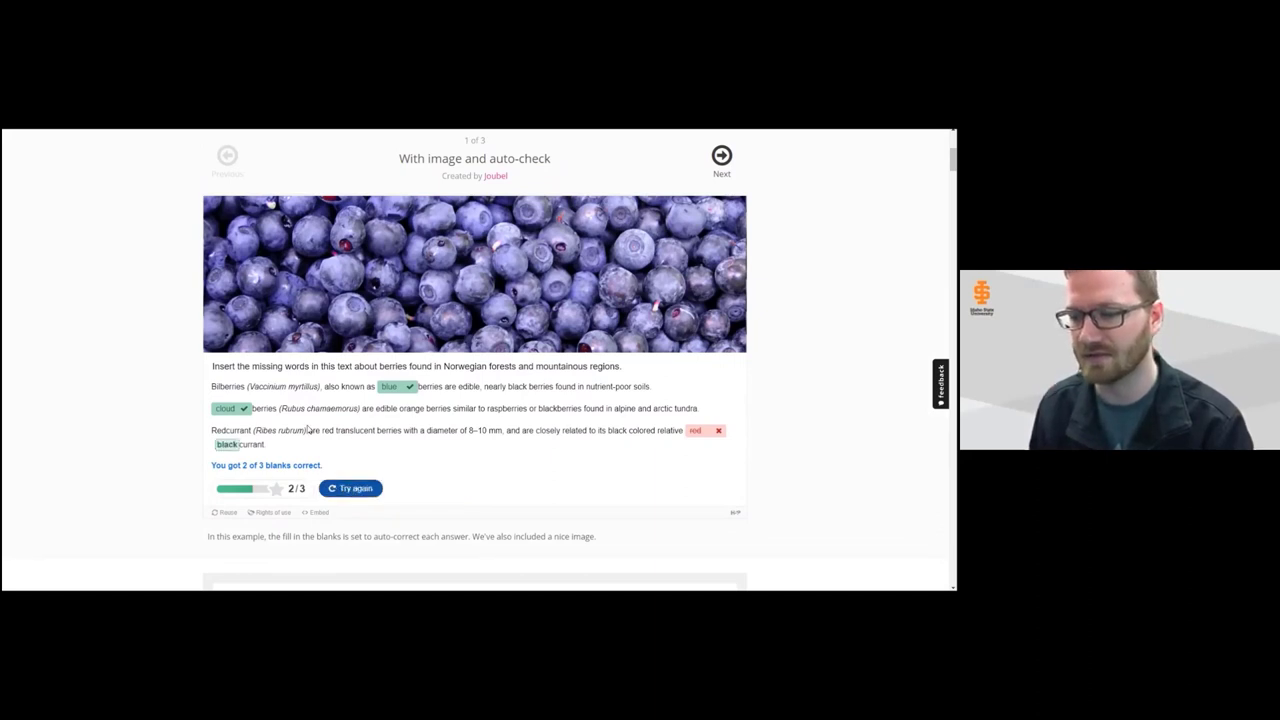
click(350, 488)
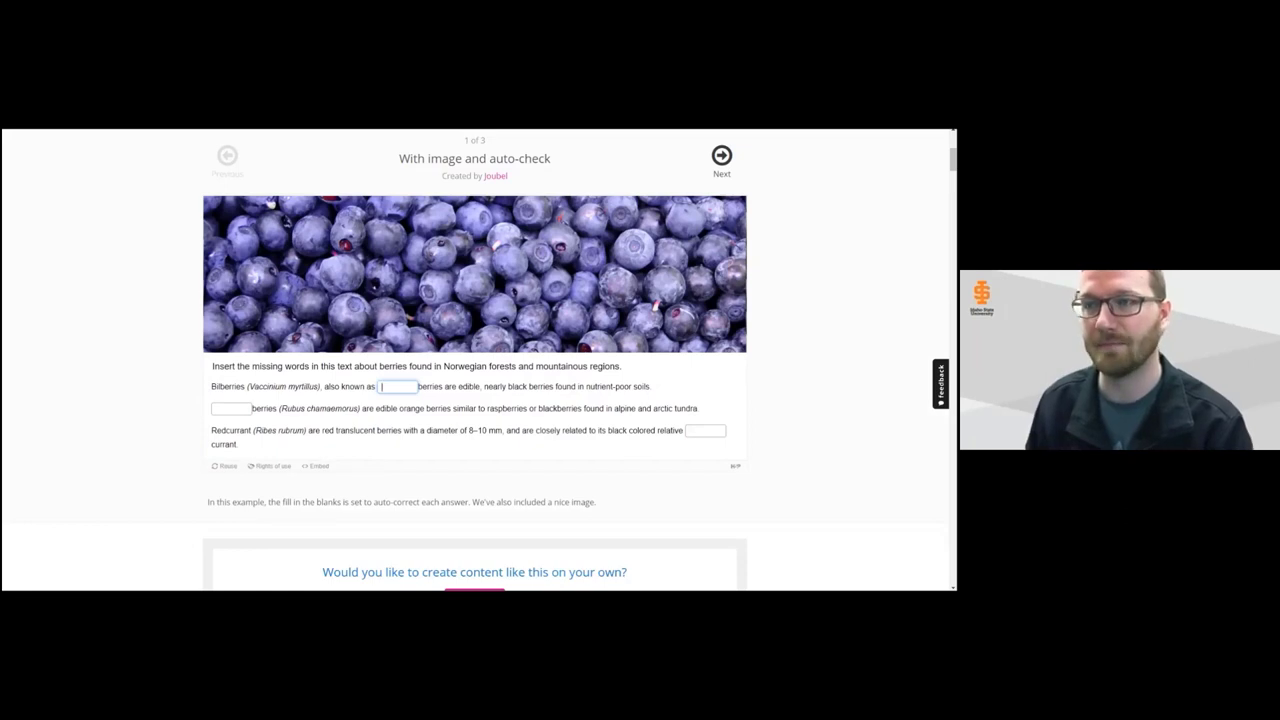
key(alt+Tab)
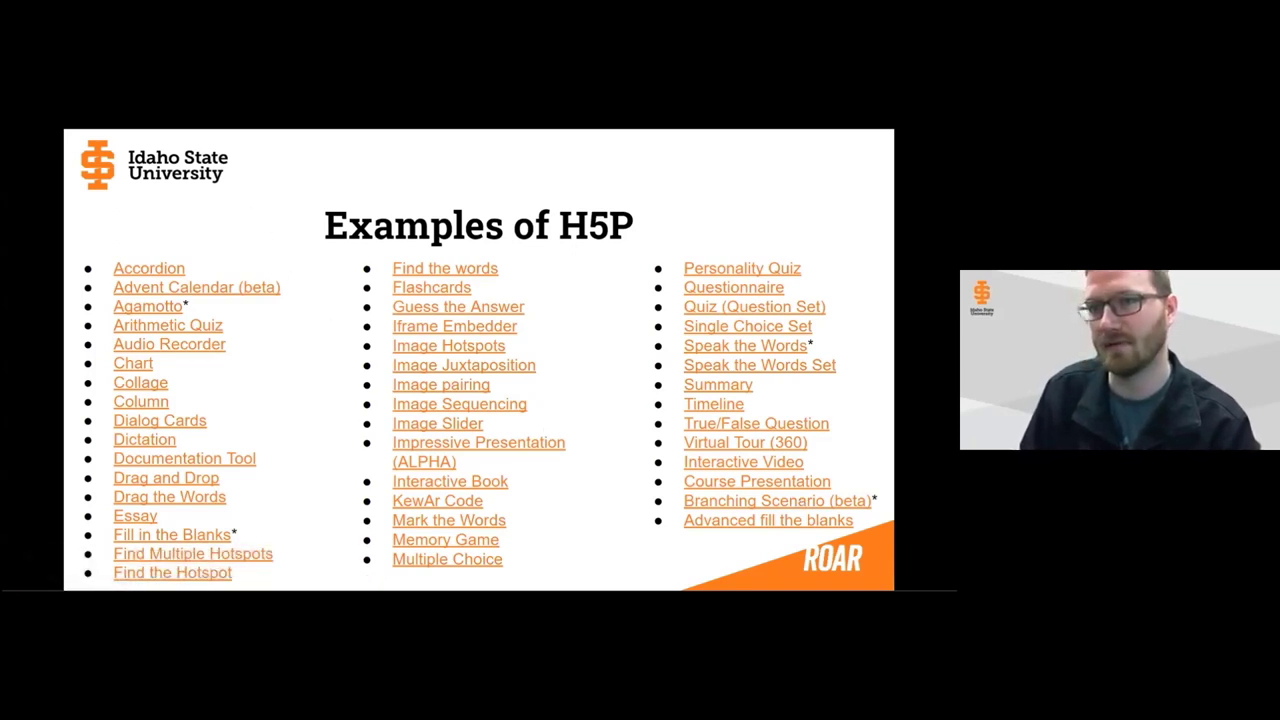
Play the Branching Scenario example "Skills Practice: A Home Visit" up to the client introduction question, and return to the slides
scroll(168, 339, down, 3)
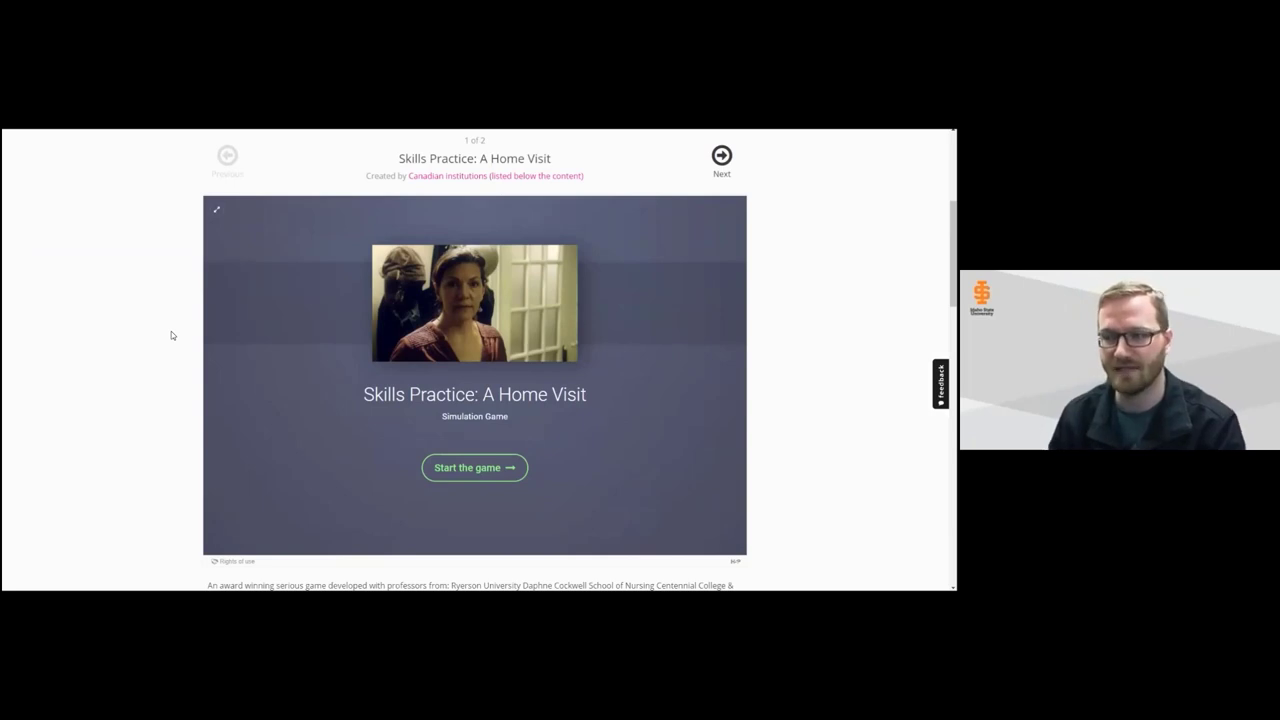
click(477, 471)
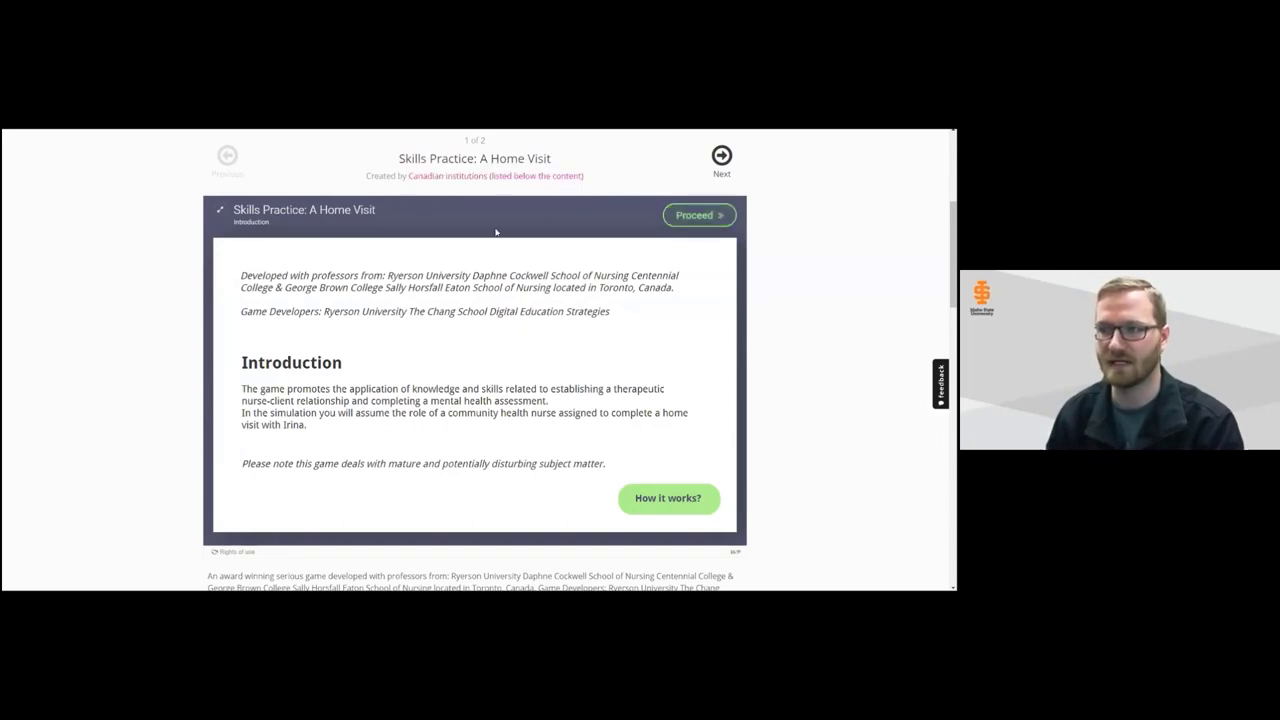
click(692, 218)
click(442, 403)
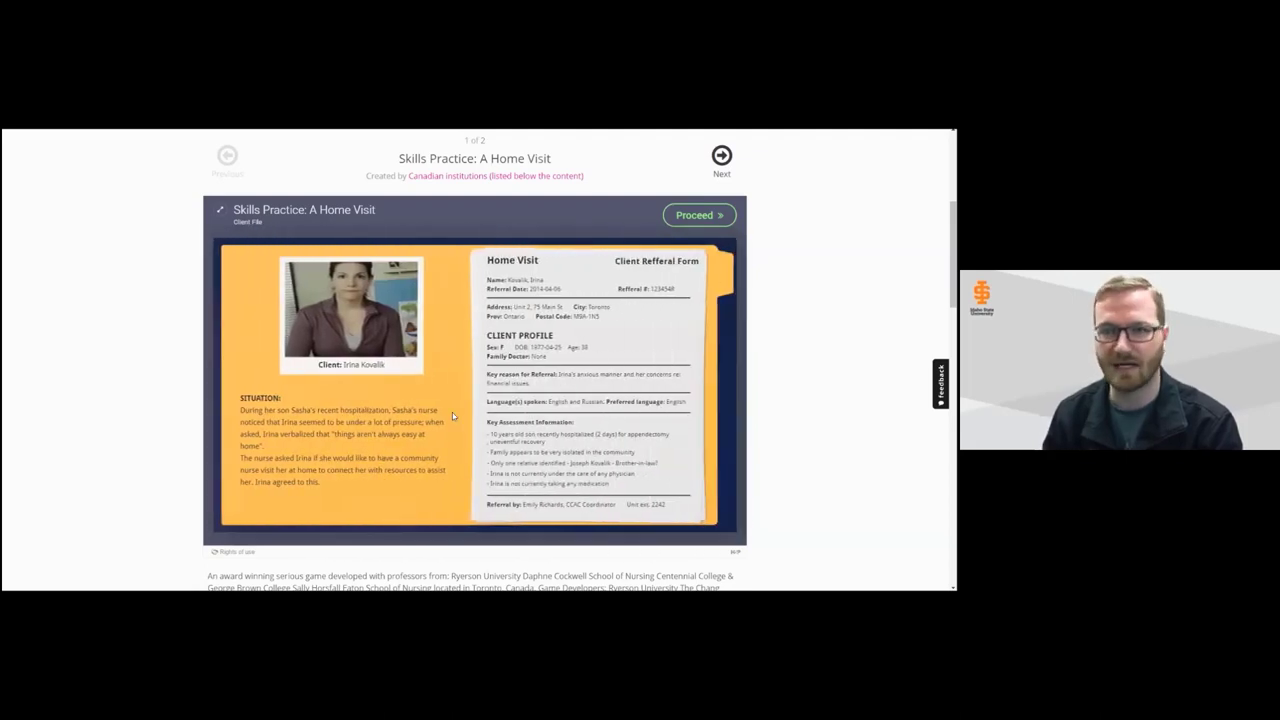
click(694, 218)
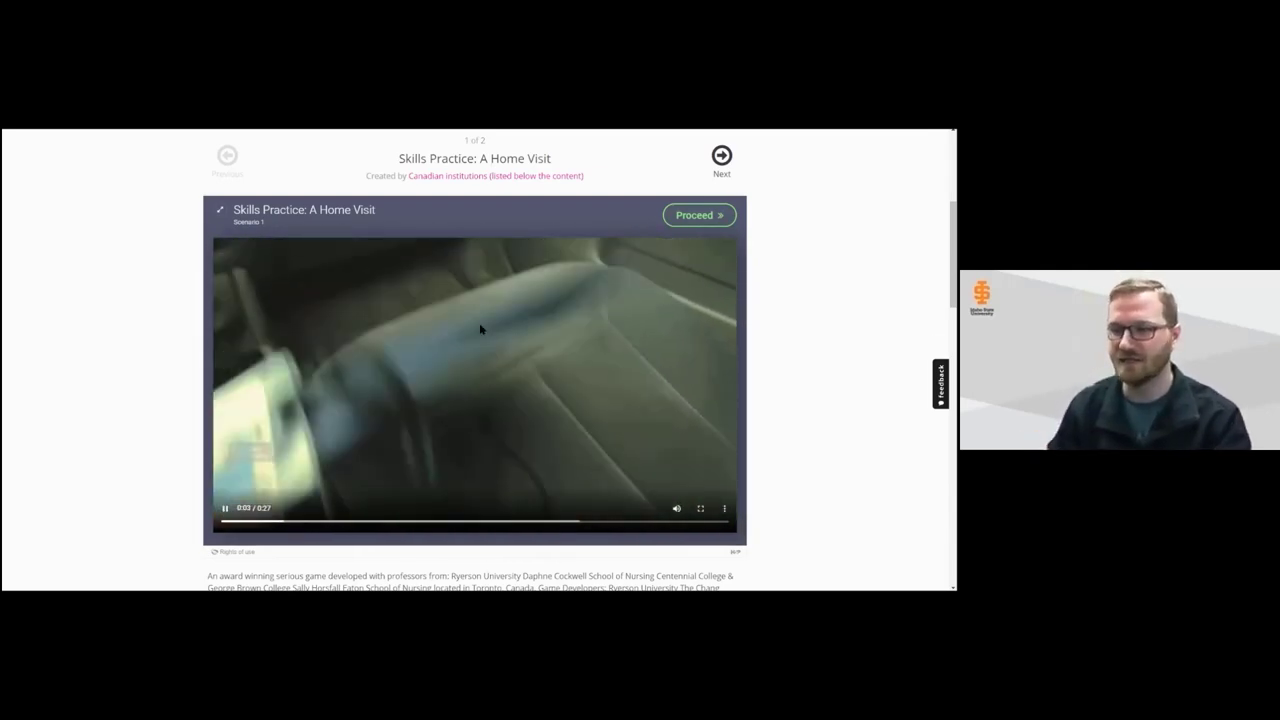
drag(600, 521, 703, 523)
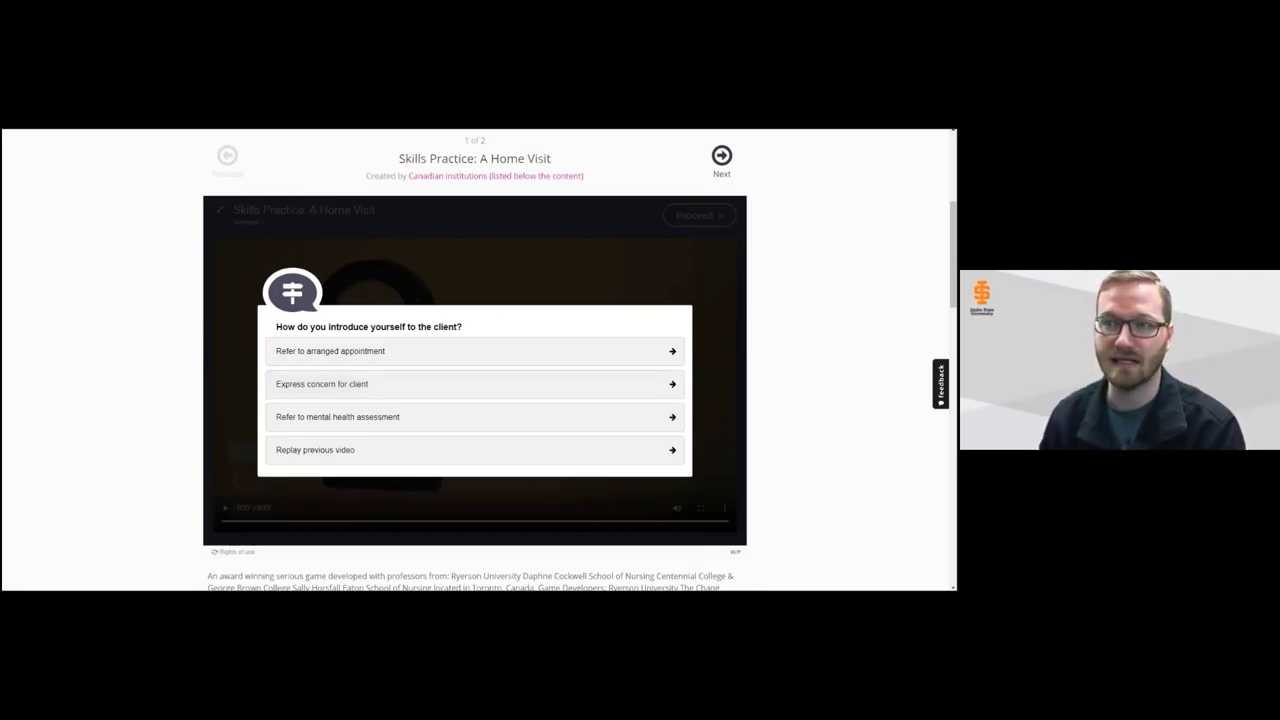
key(alt+Tab)
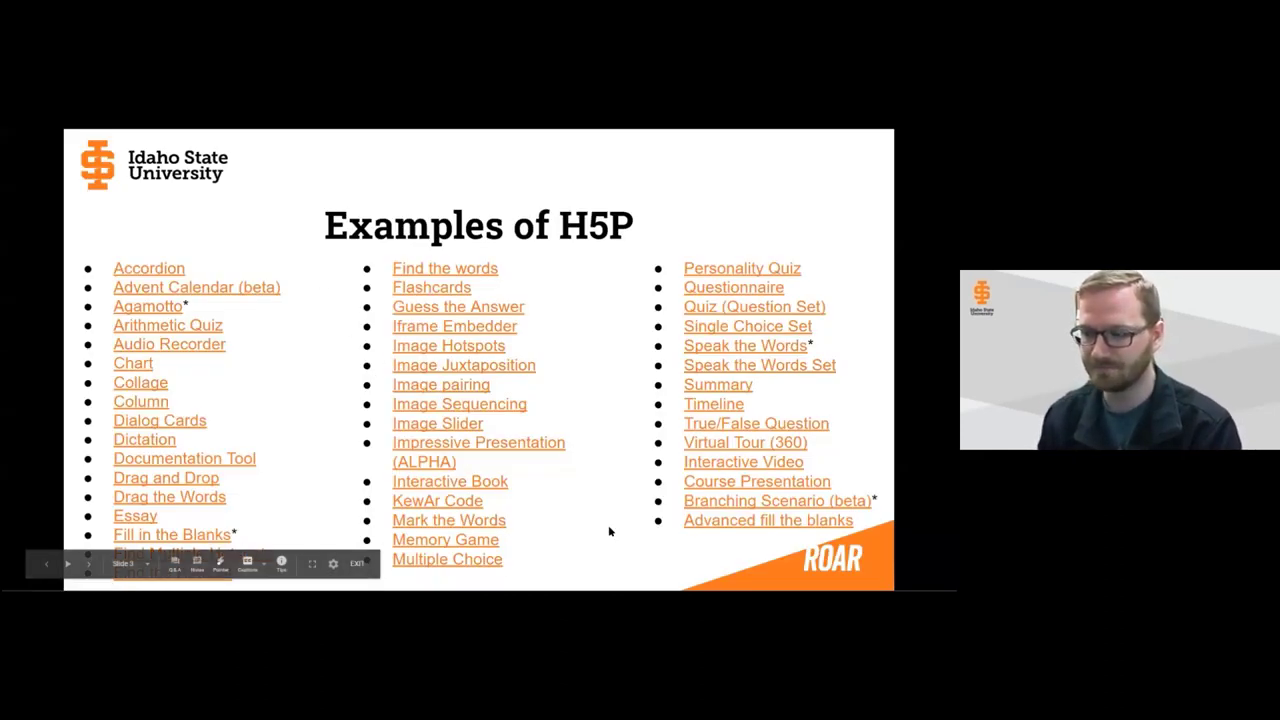
Open the Moodle Book Tour from the Teacher publishes H5P slide and move the "Is it Fair?" image comparison divider toward the output side
key(Right)
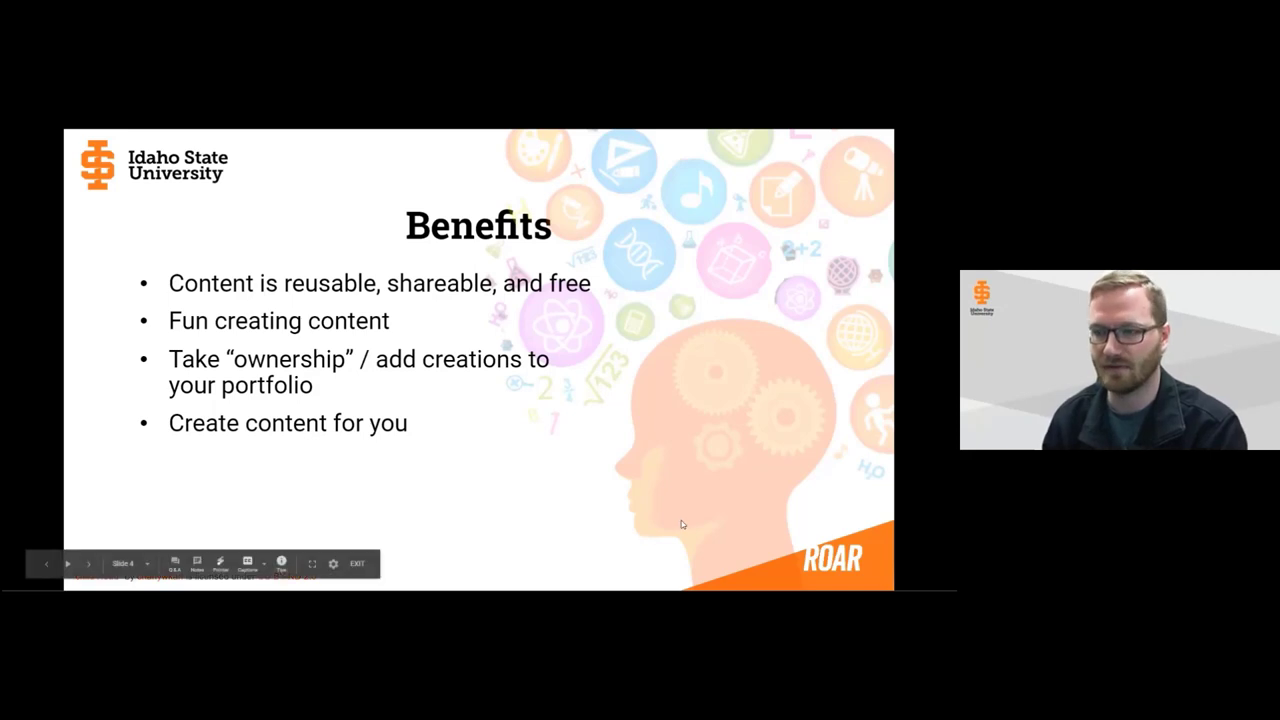
key(Right)
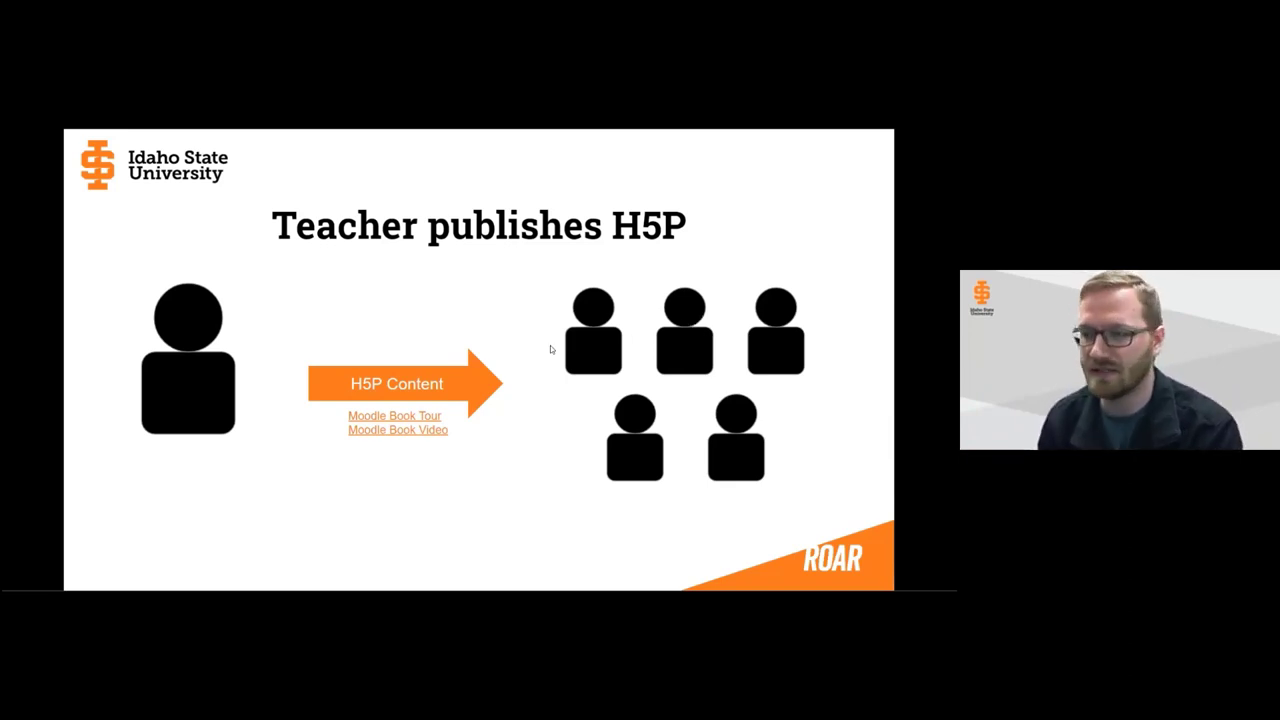
click(419, 419)
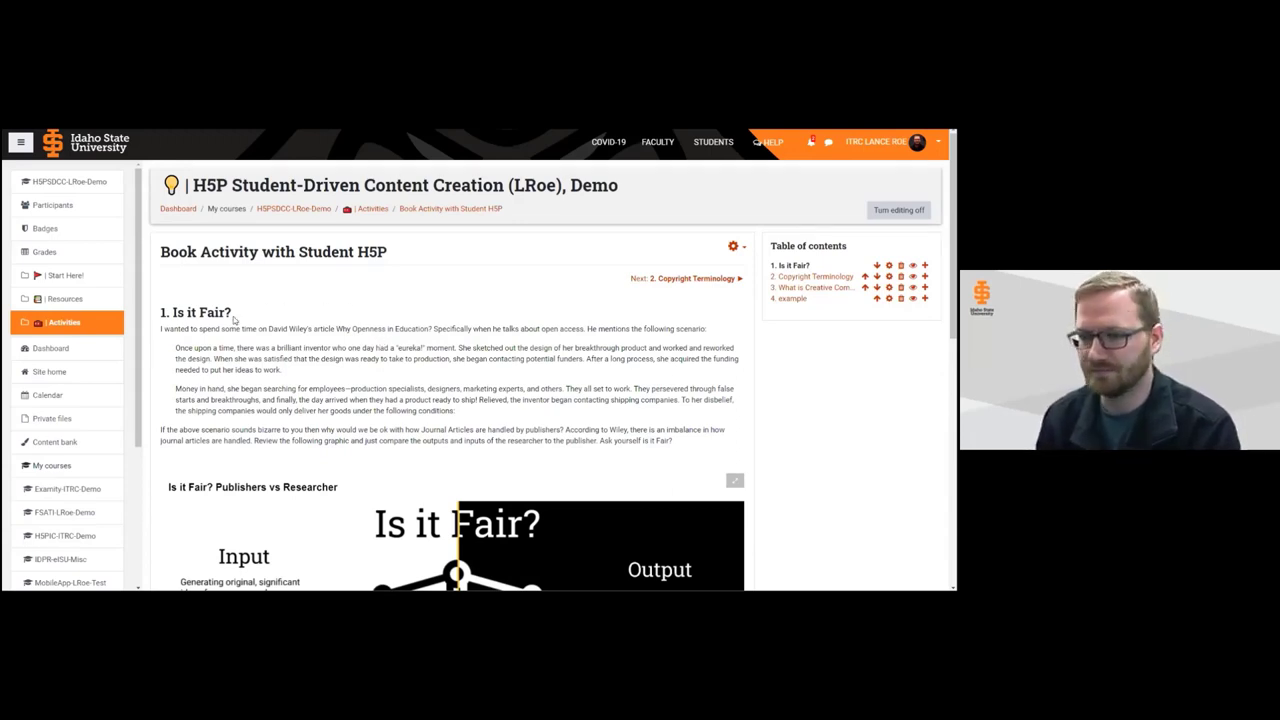
scroll(300, 306, down, 2)
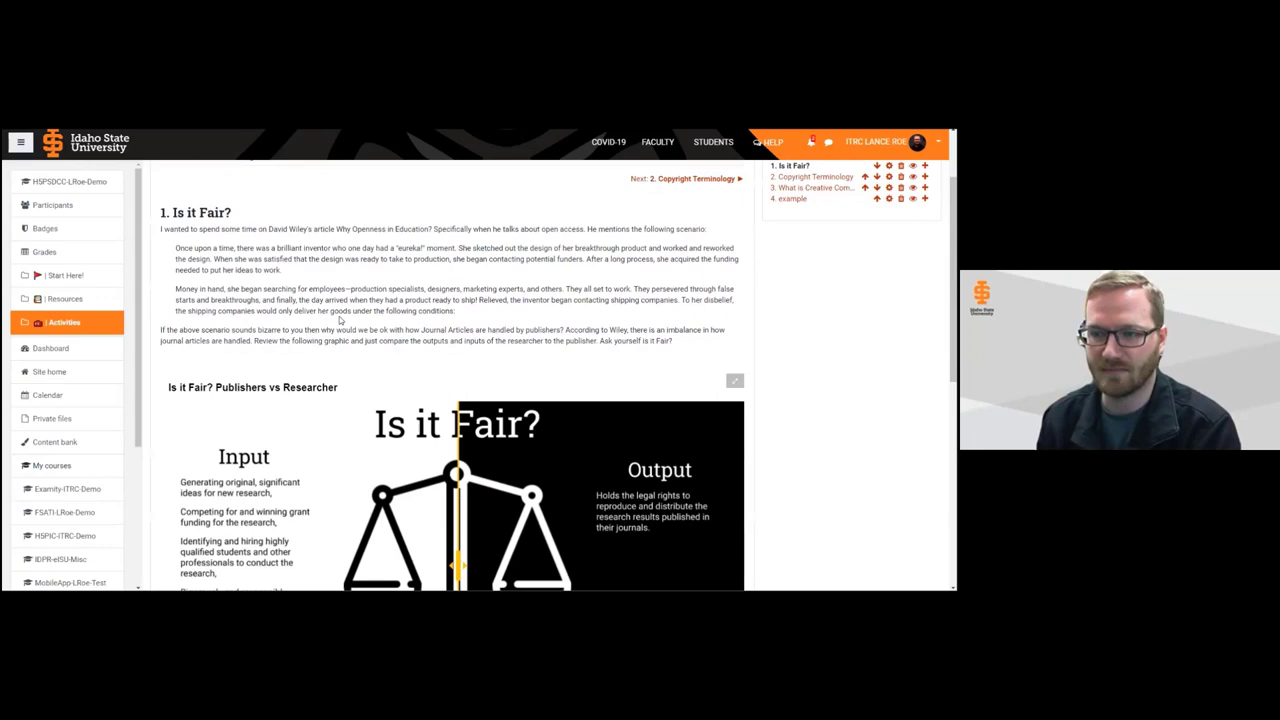
scroll(339, 316, down, 3)
drag(452, 415, 580, 412)
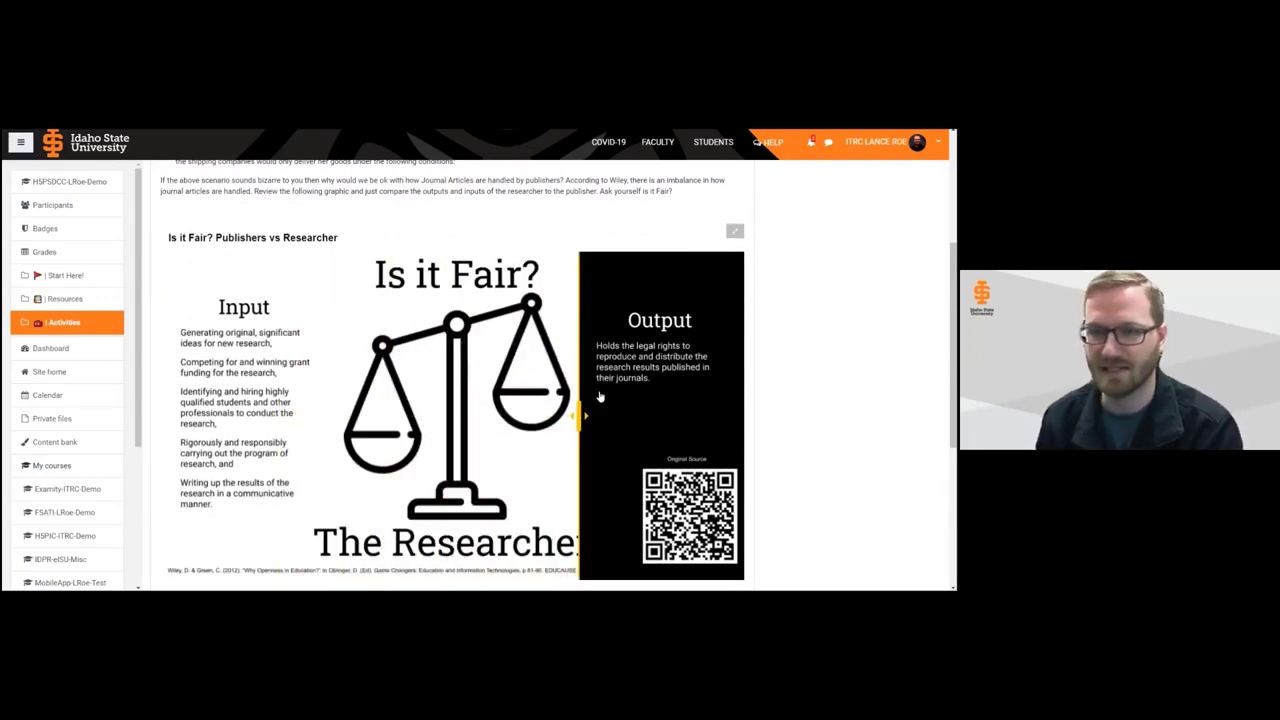
View the H5P files stored in the course's content bank and return to the Book activity
scroll(537, 411, up, 5)
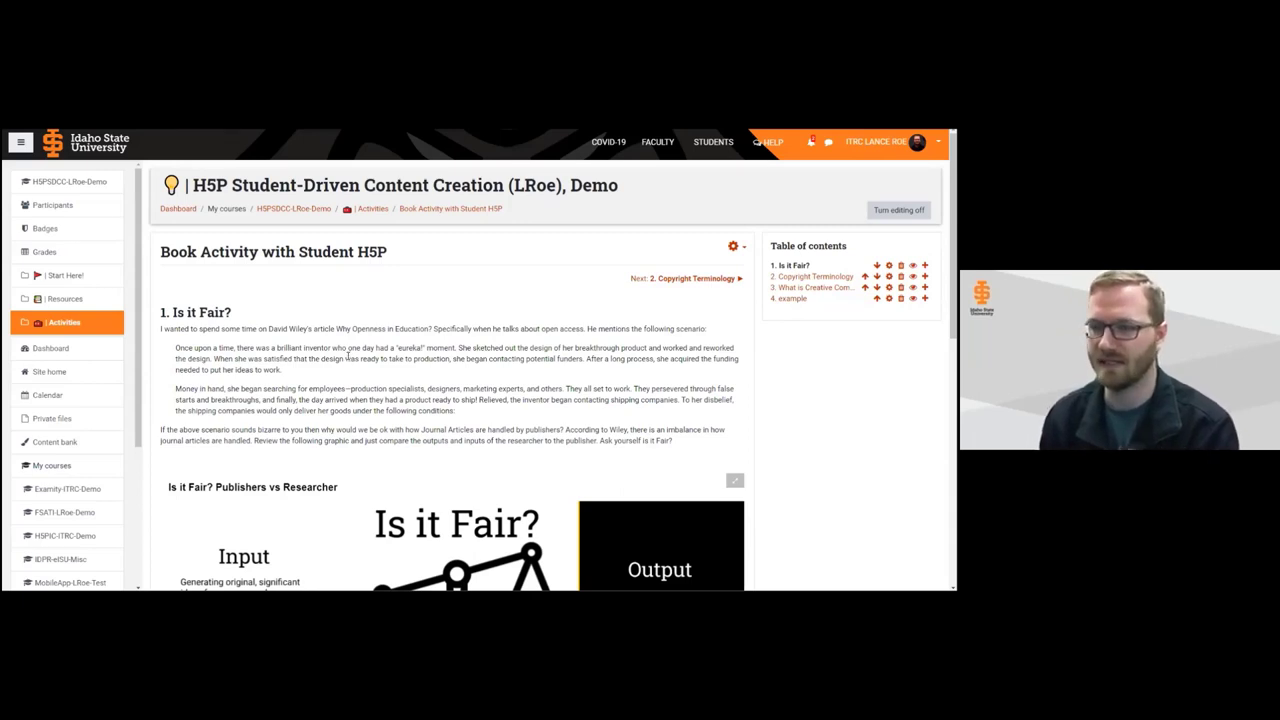
scroll(88, 350, down, 3)
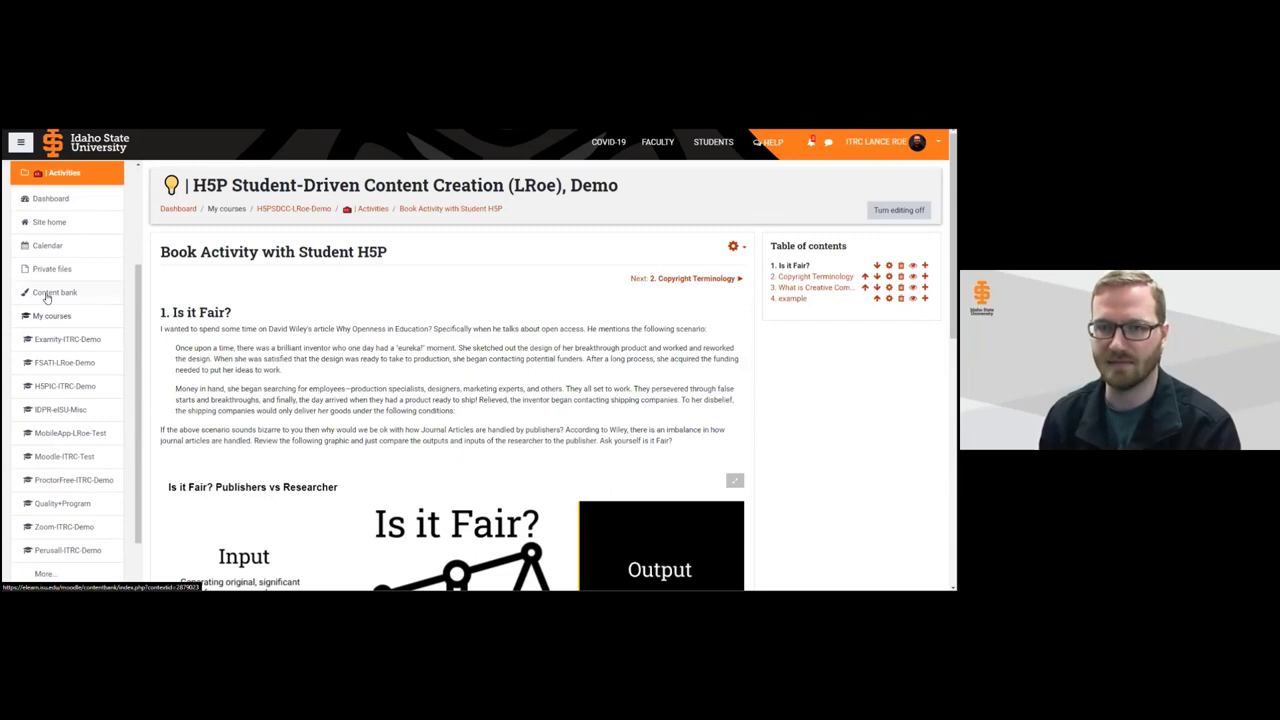
click(50, 292)
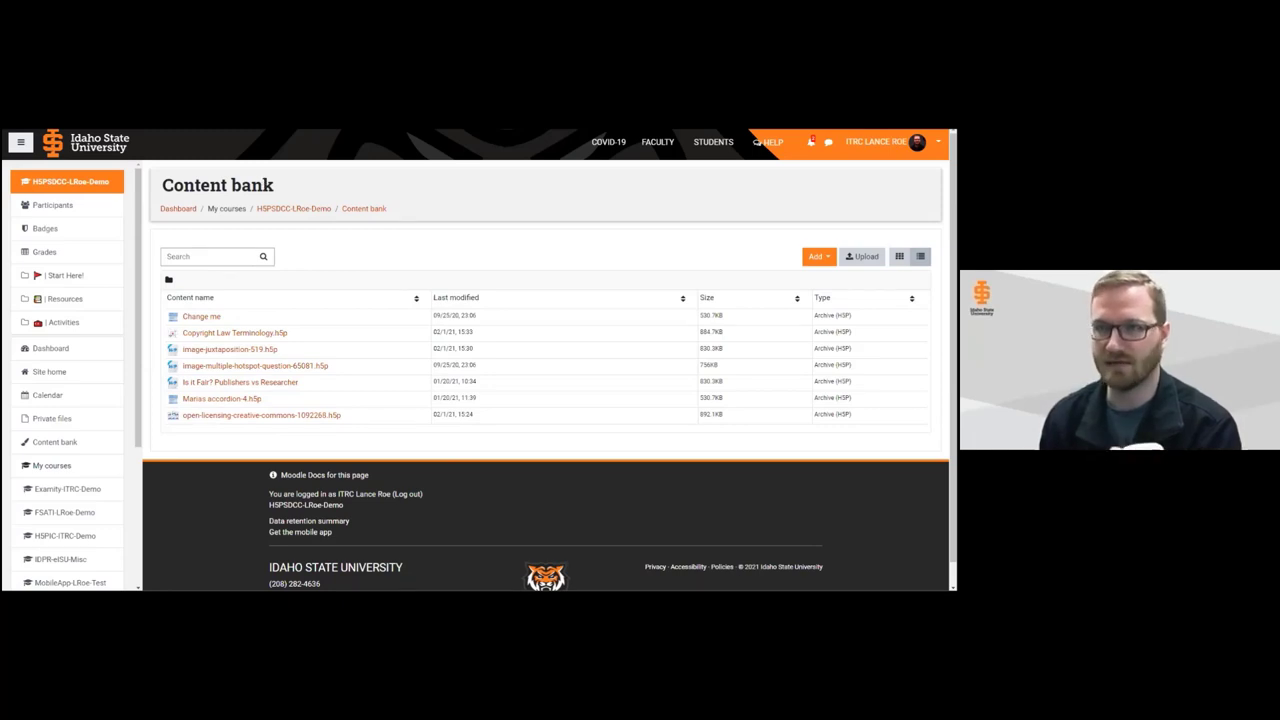
key(alt+Left)
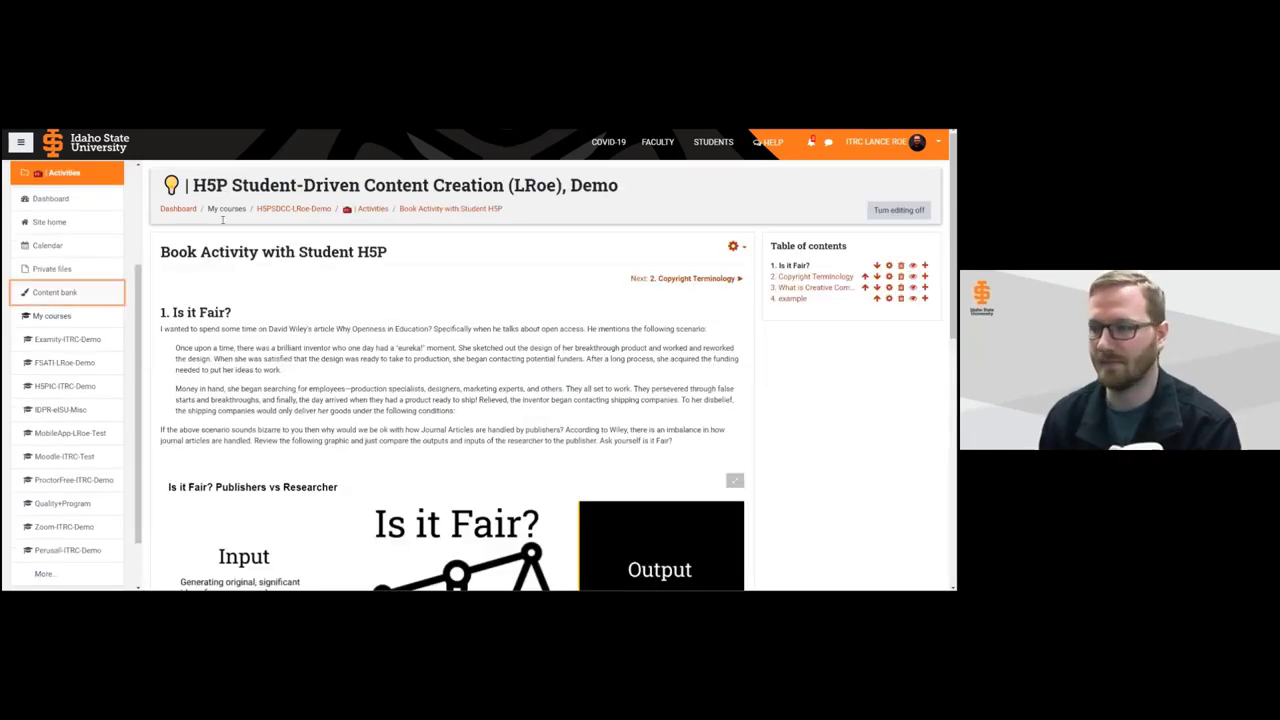
Insert a copy of Copyright Law Terminology.h5p from the content bank into the Book chapter "example" and save the chapter
click(889, 300)
scroll(441, 405, down, 1)
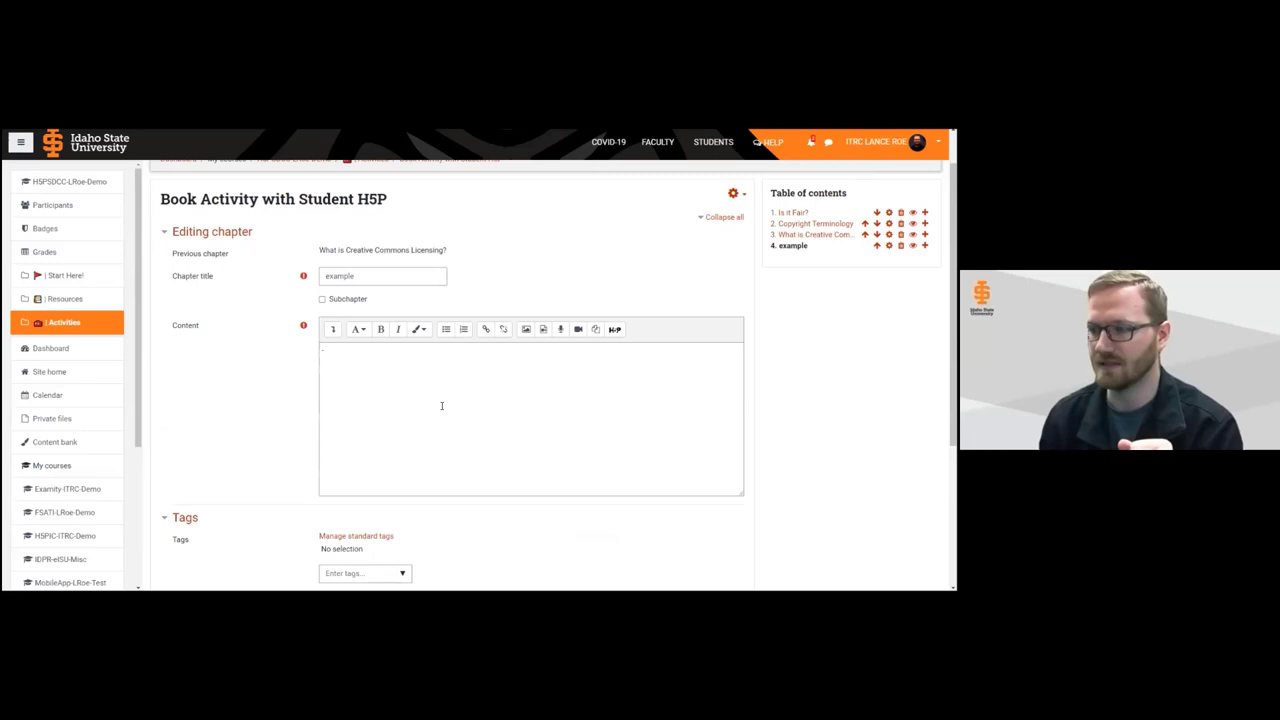
click(615, 330)
click(520, 377)
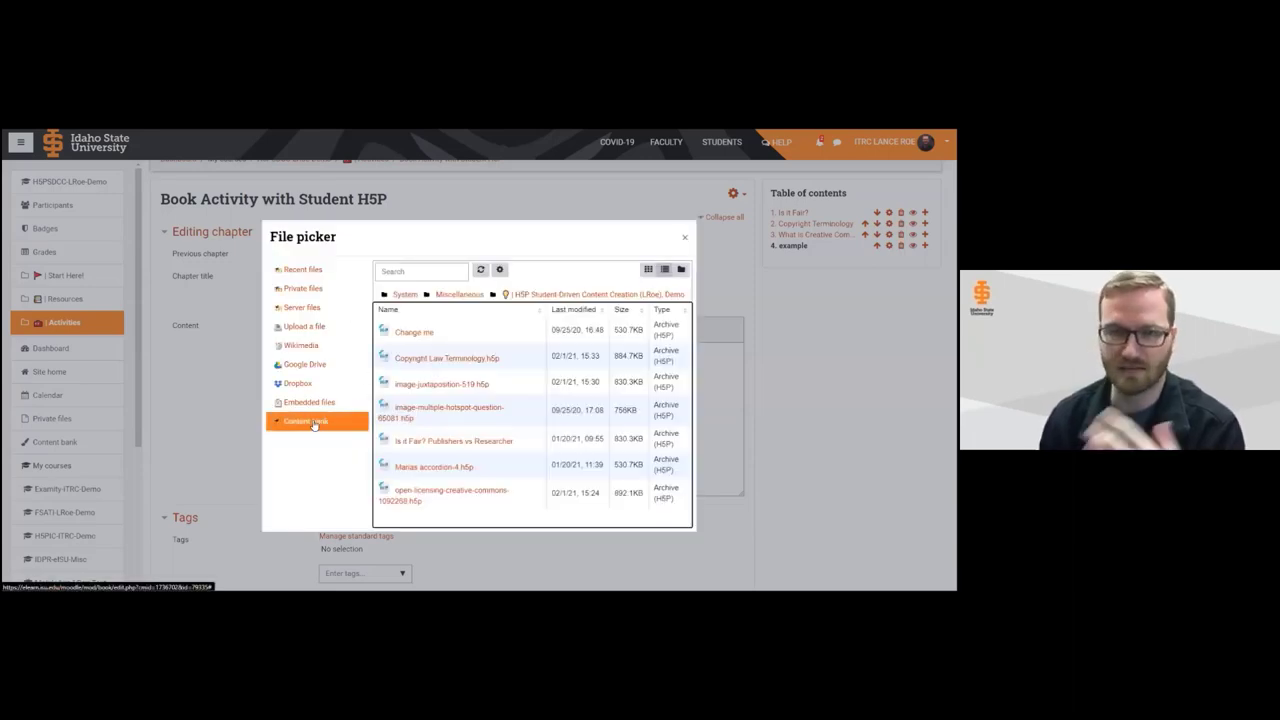
click(429, 362)
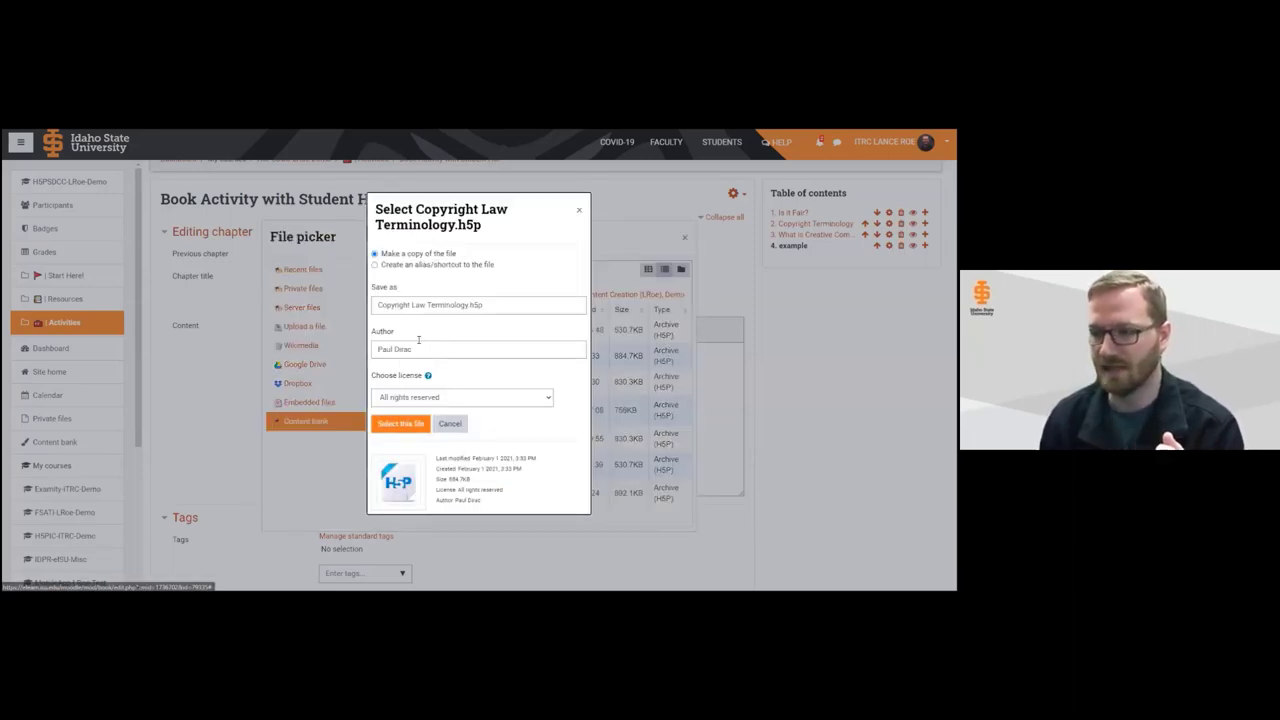
click(376, 264)
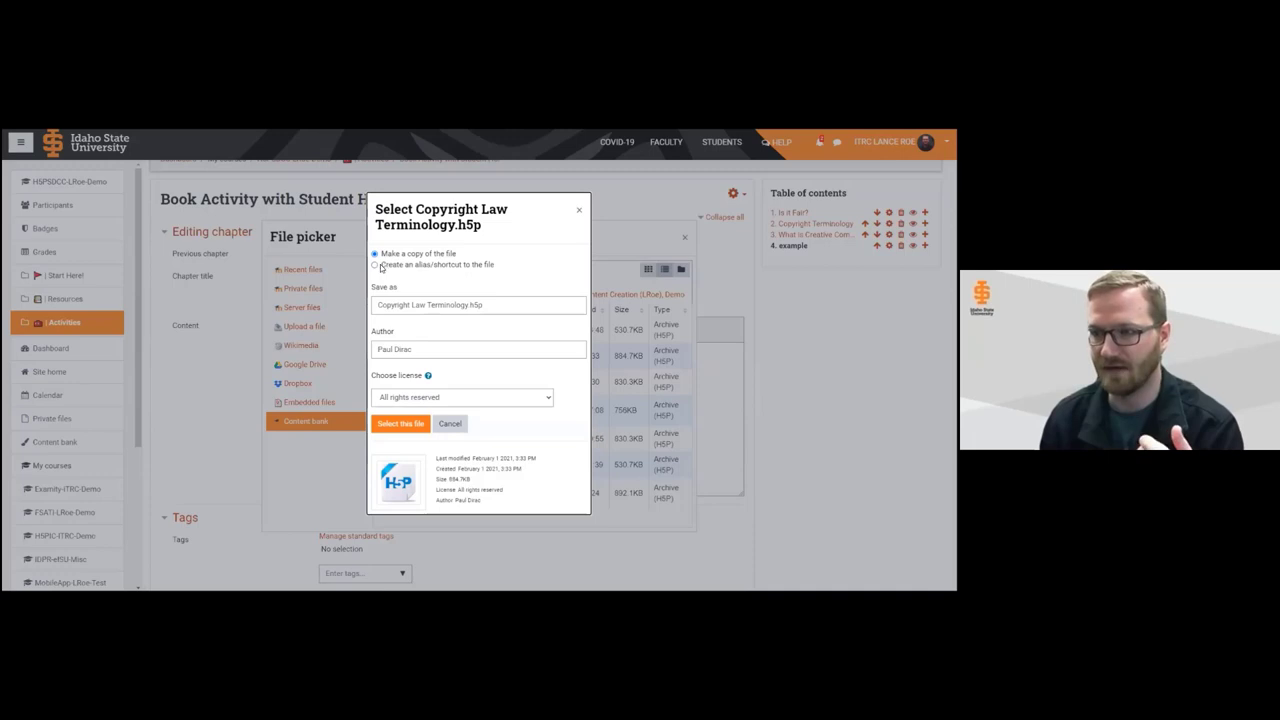
click(405, 426)
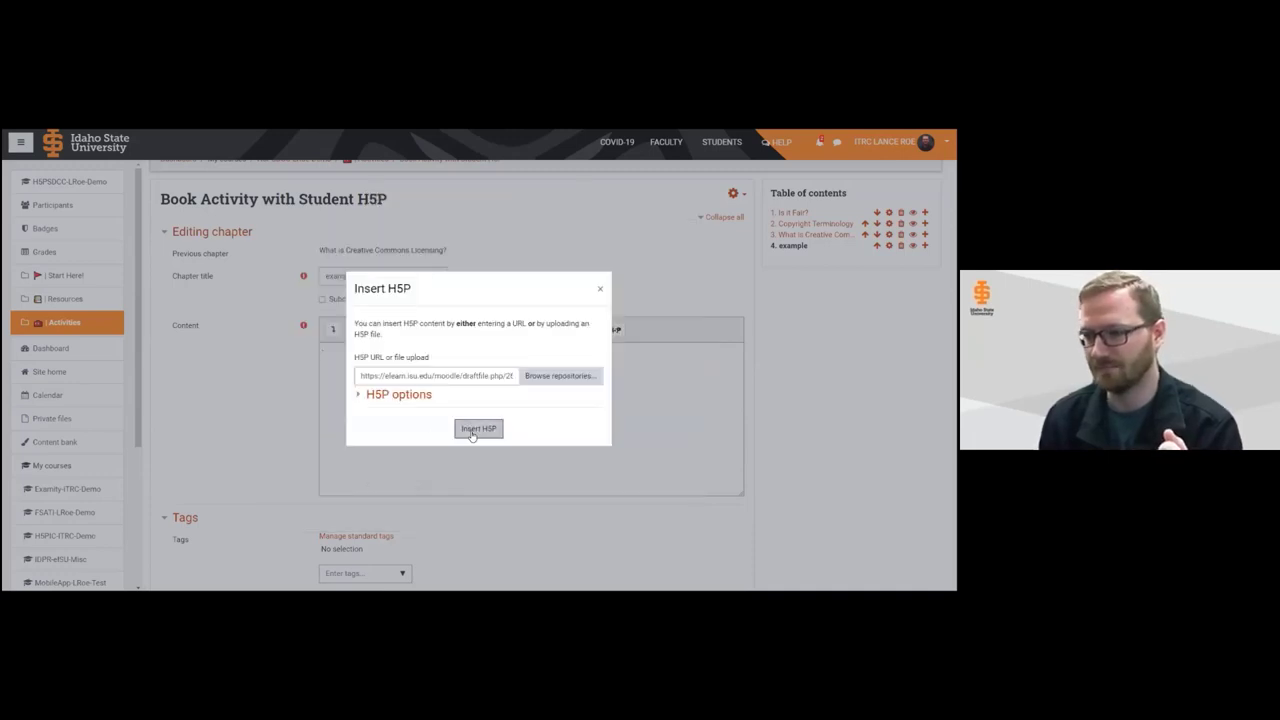
click(466, 431)
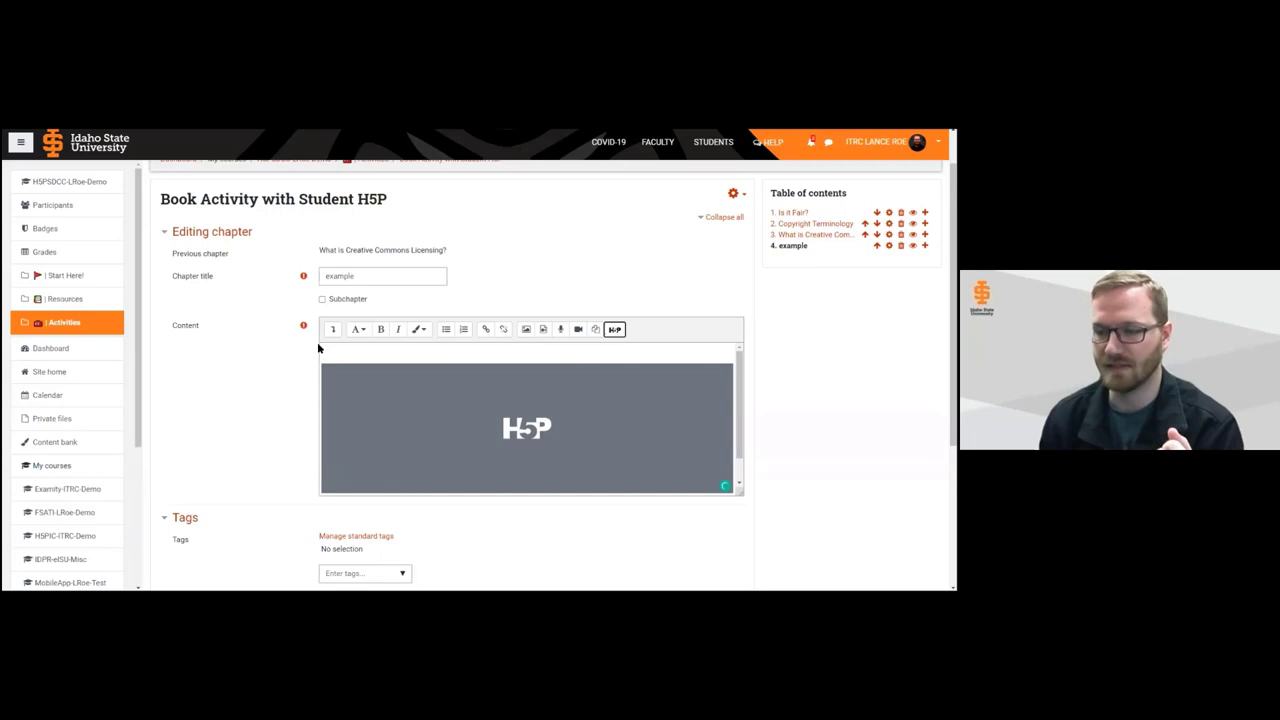
scroll(317, 345, down, 3)
click(356, 454)
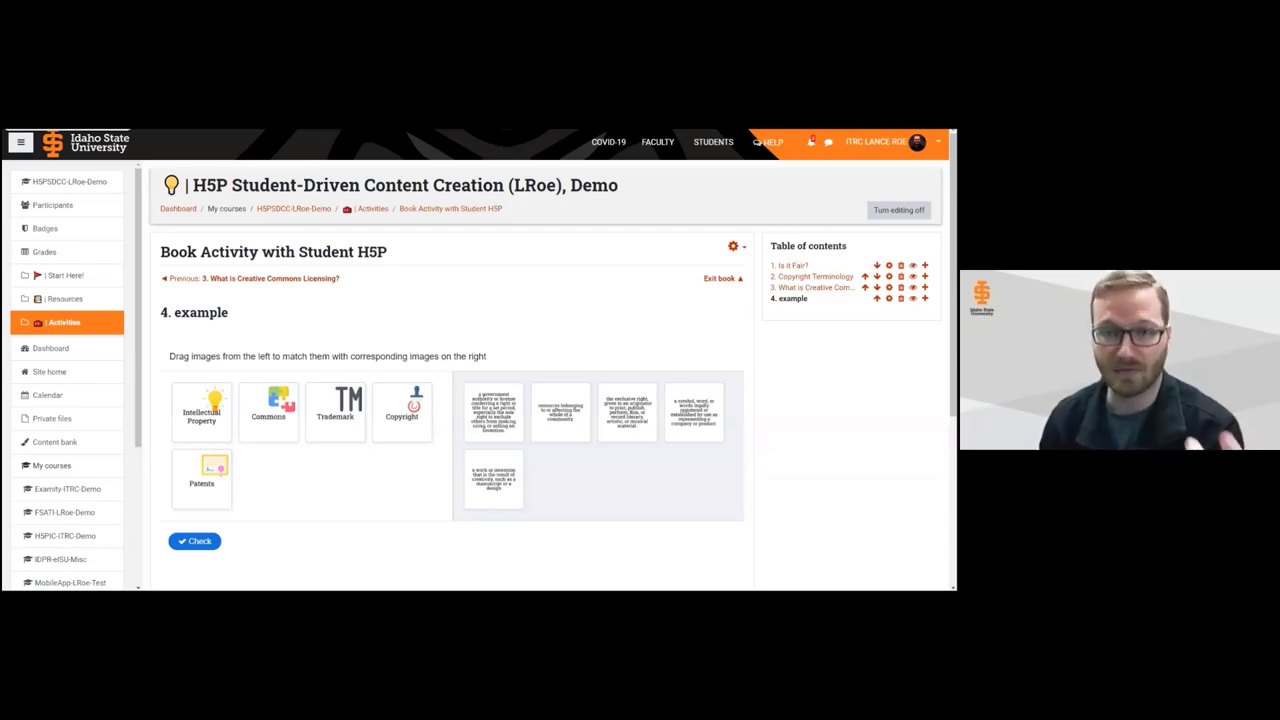
Return to the slides, advance to "Students publish H5P" and open its Moodle Discussion Tour
key(alt+Tab)
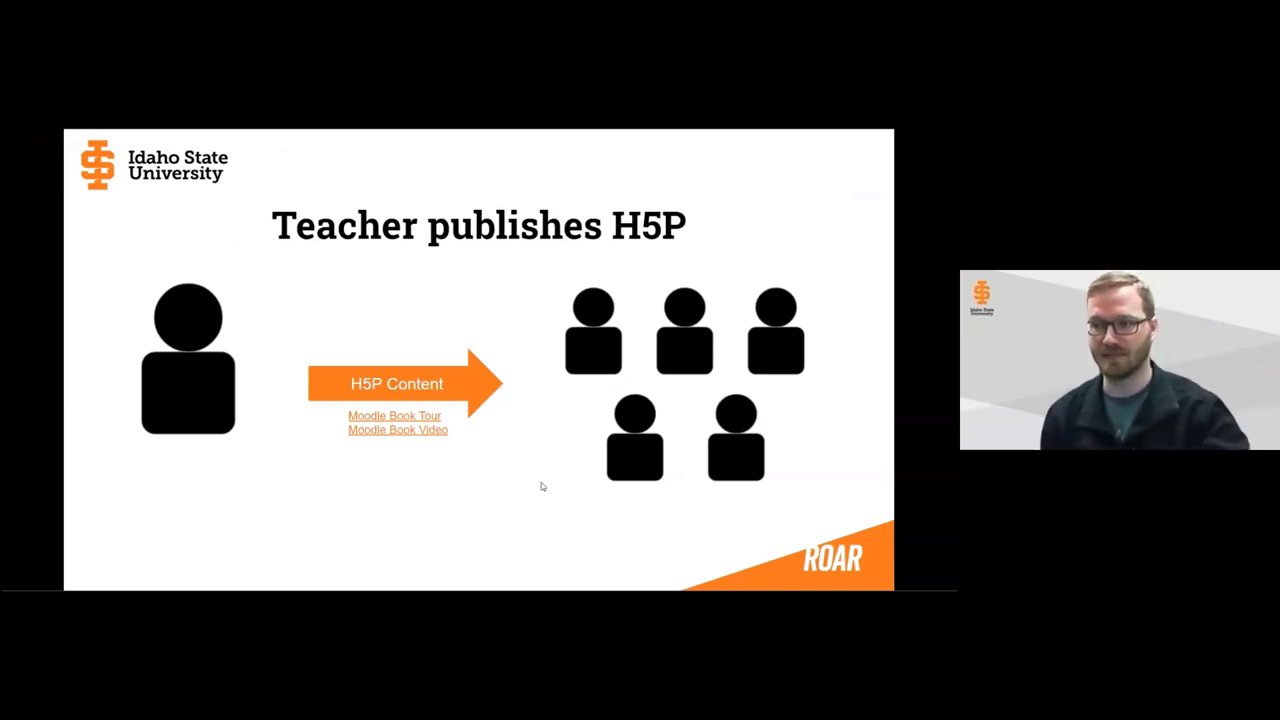
key(Right)
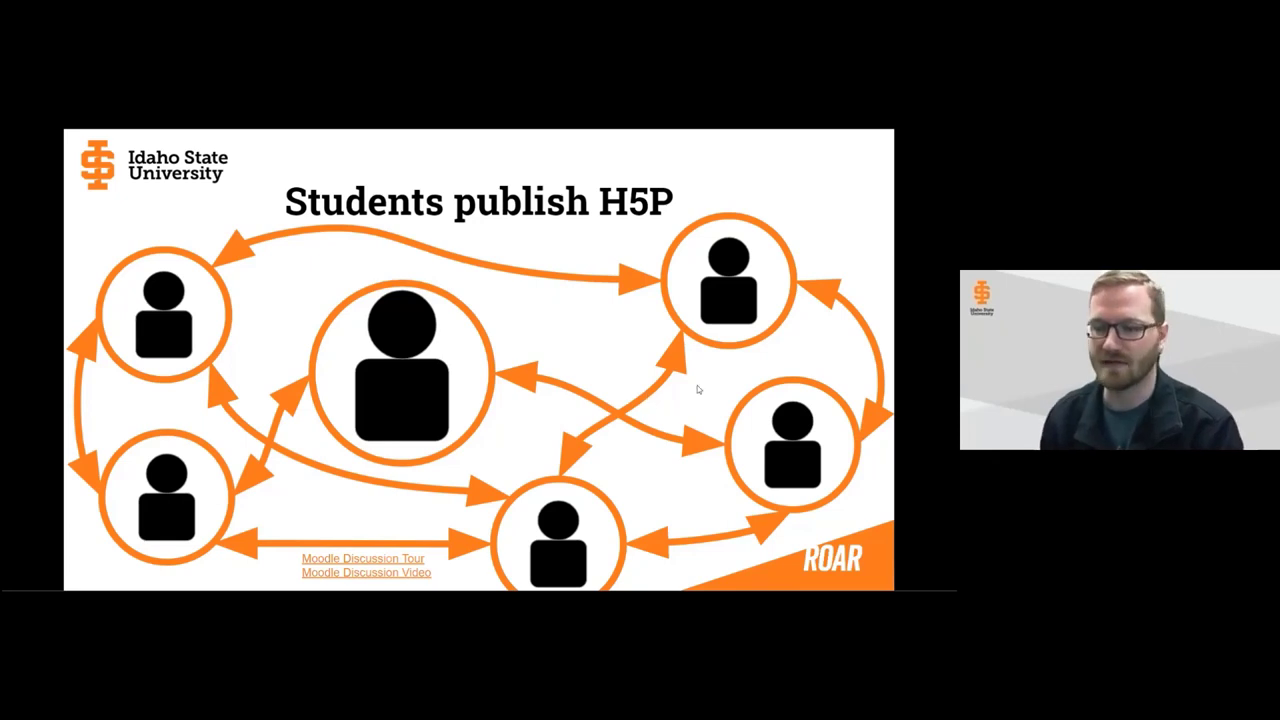
click(406, 562)
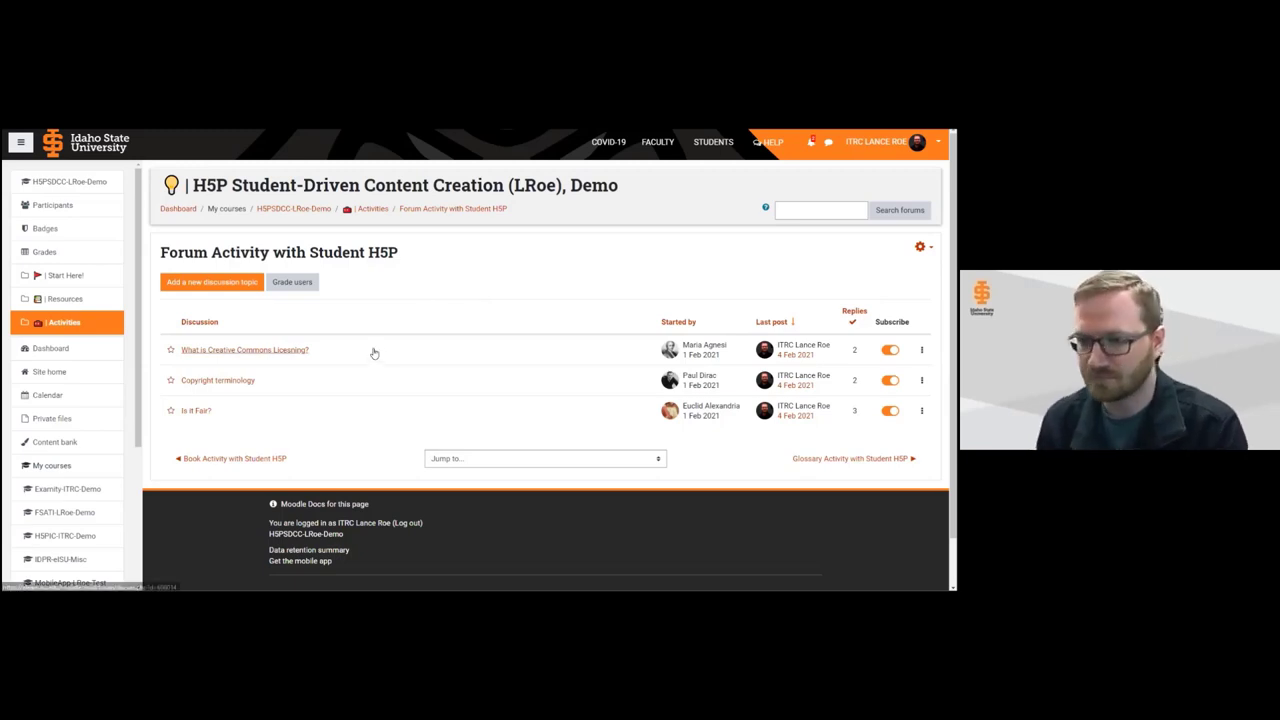
Open the forum discussion about Creative Commons licensing and examine its embedded H5P license-ordering activity and the replies below it
click(290, 352)
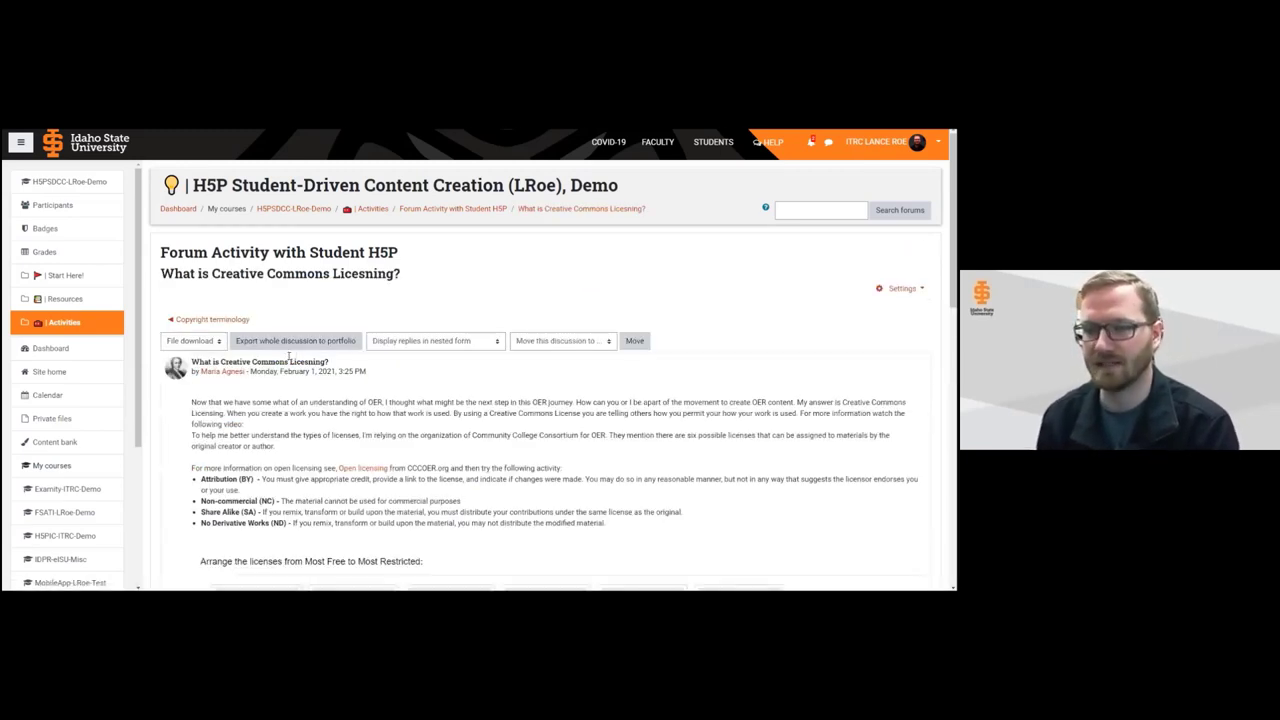
scroll(423, 297, down, 3)
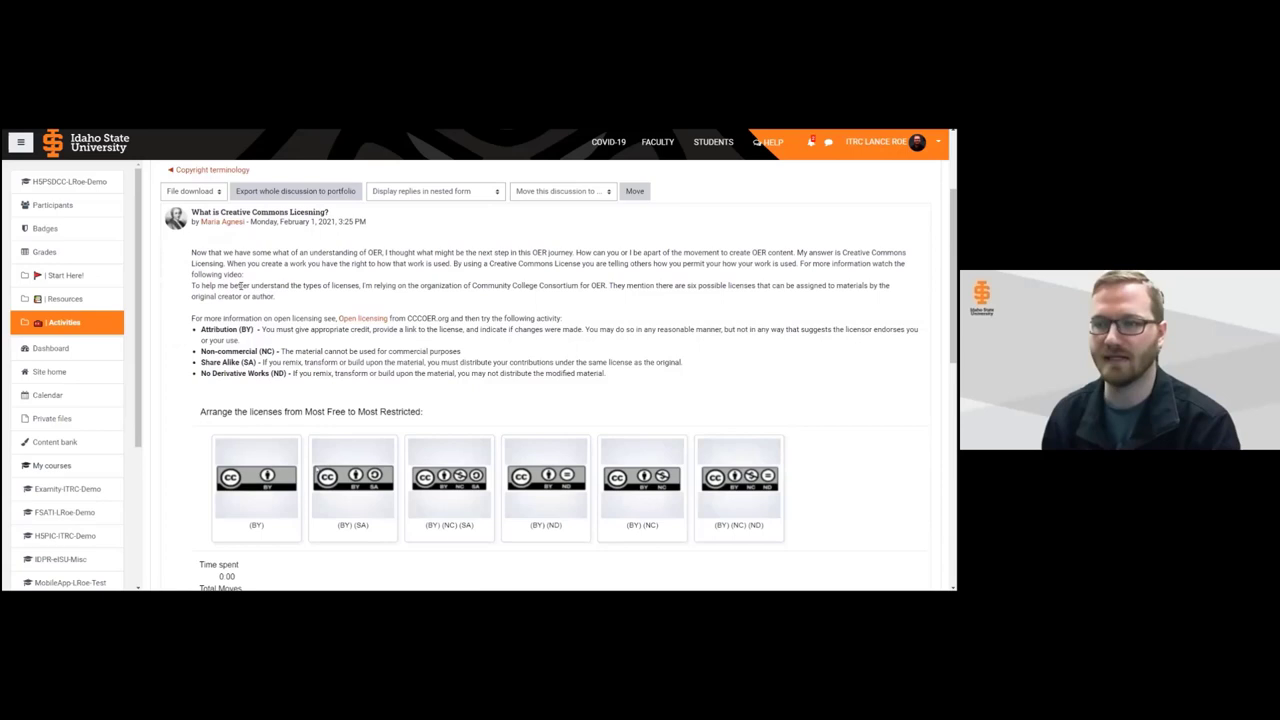
scroll(207, 271, down, 1)
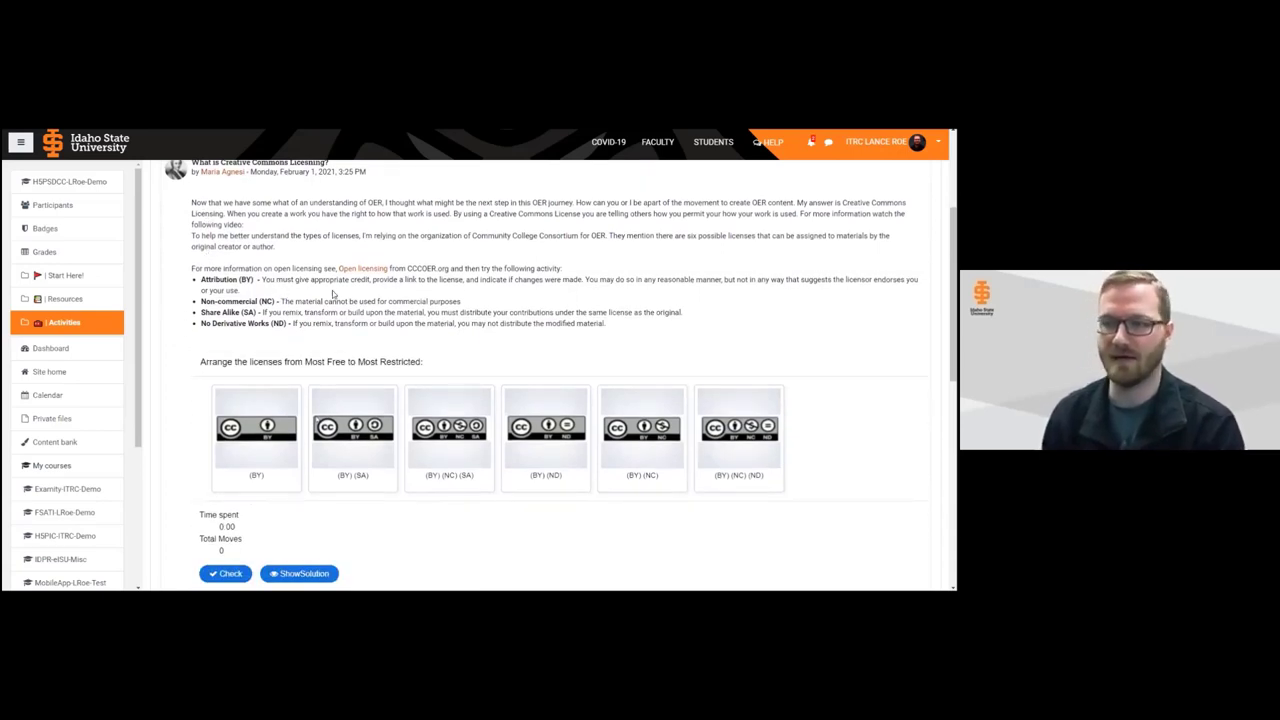
scroll(401, 297, down, 3)
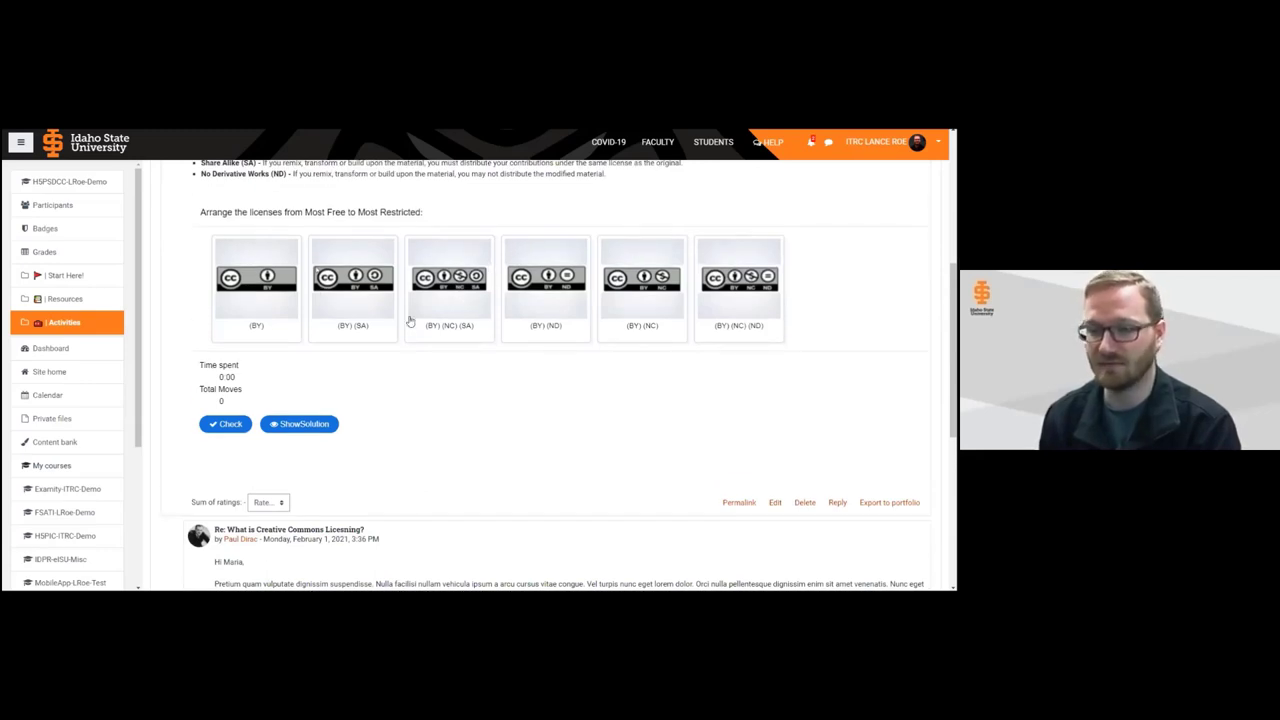
scroll(413, 334, down, 4)
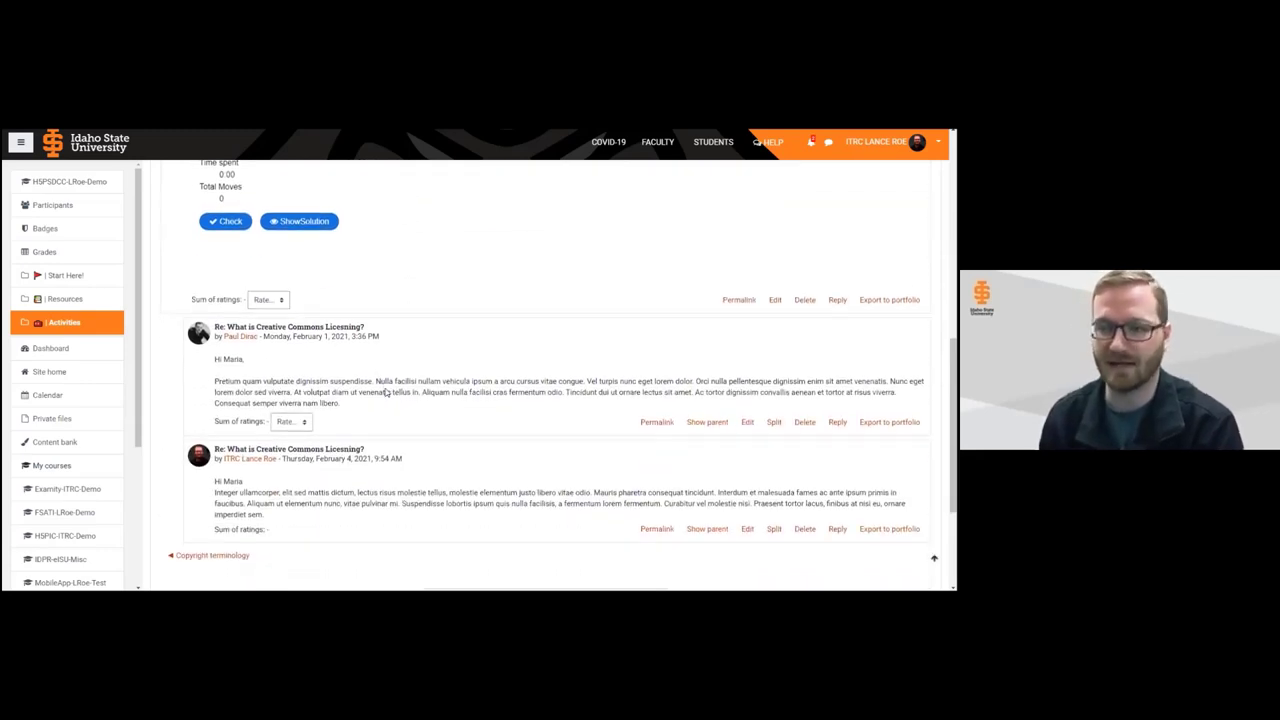
scroll(445, 370, down, 1)
scroll(446, 370, up, 1)
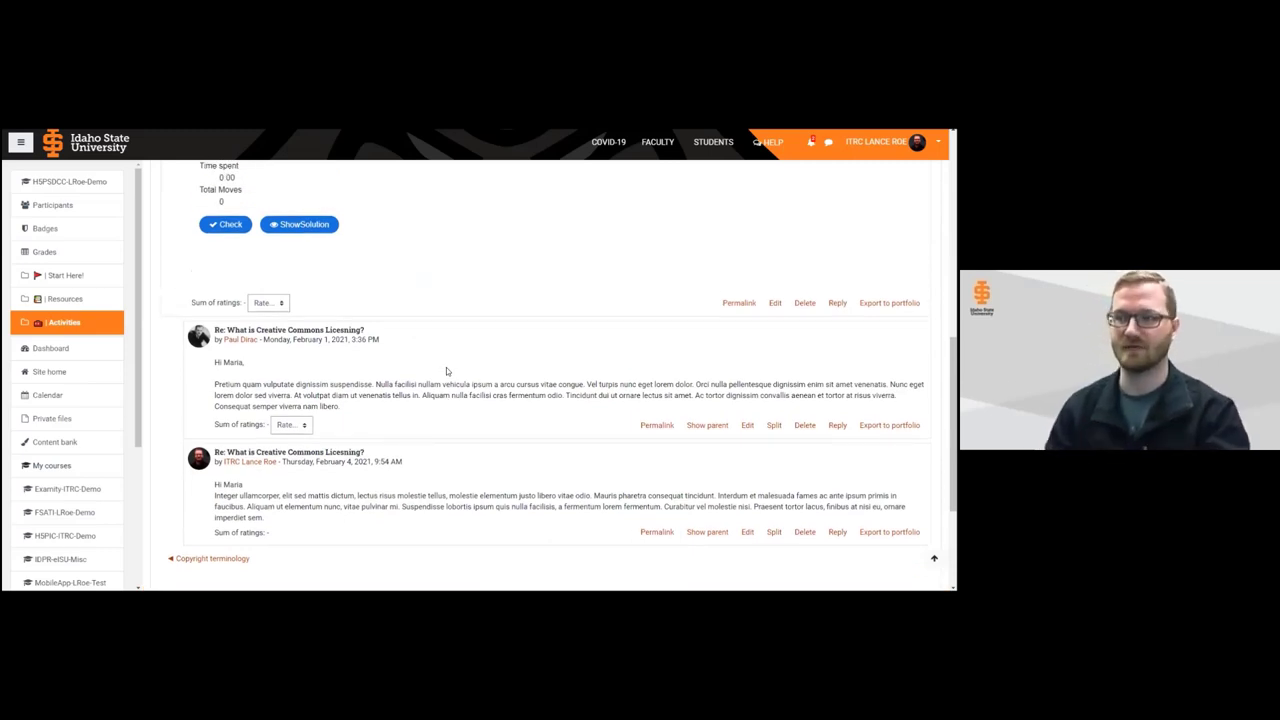
scroll(419, 412, up, 1)
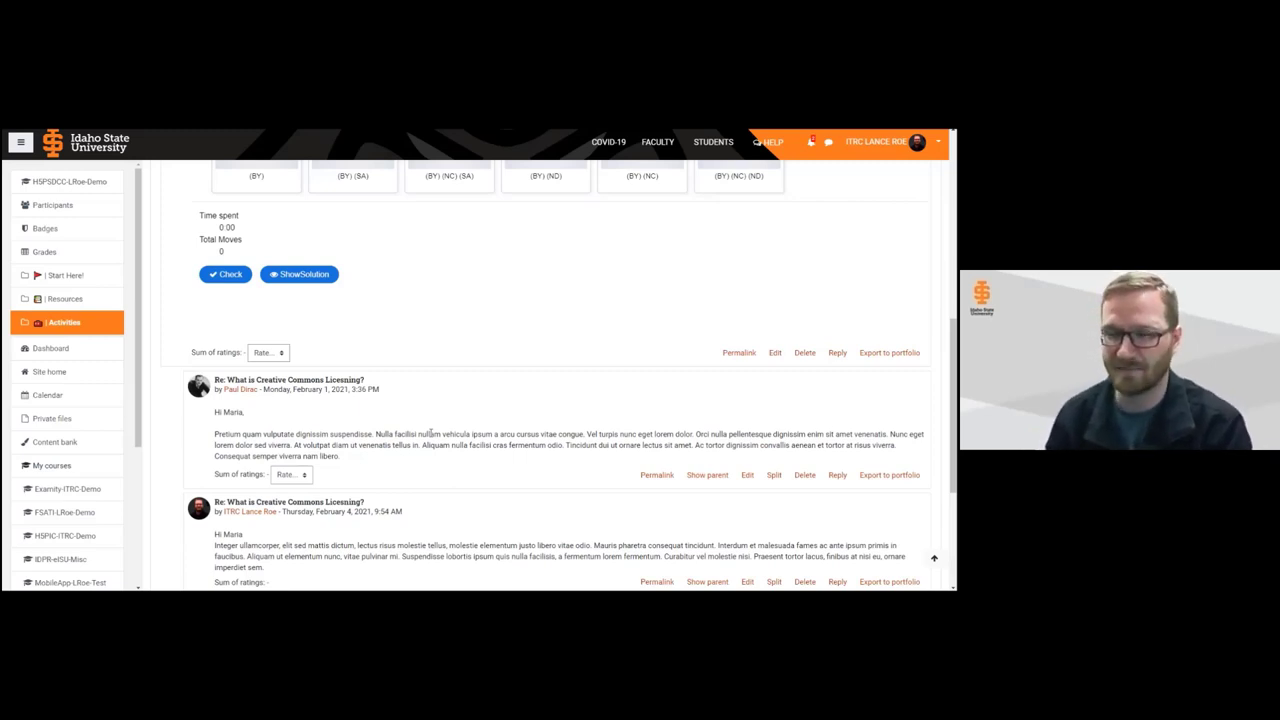
scroll(444, 449, down, 1)
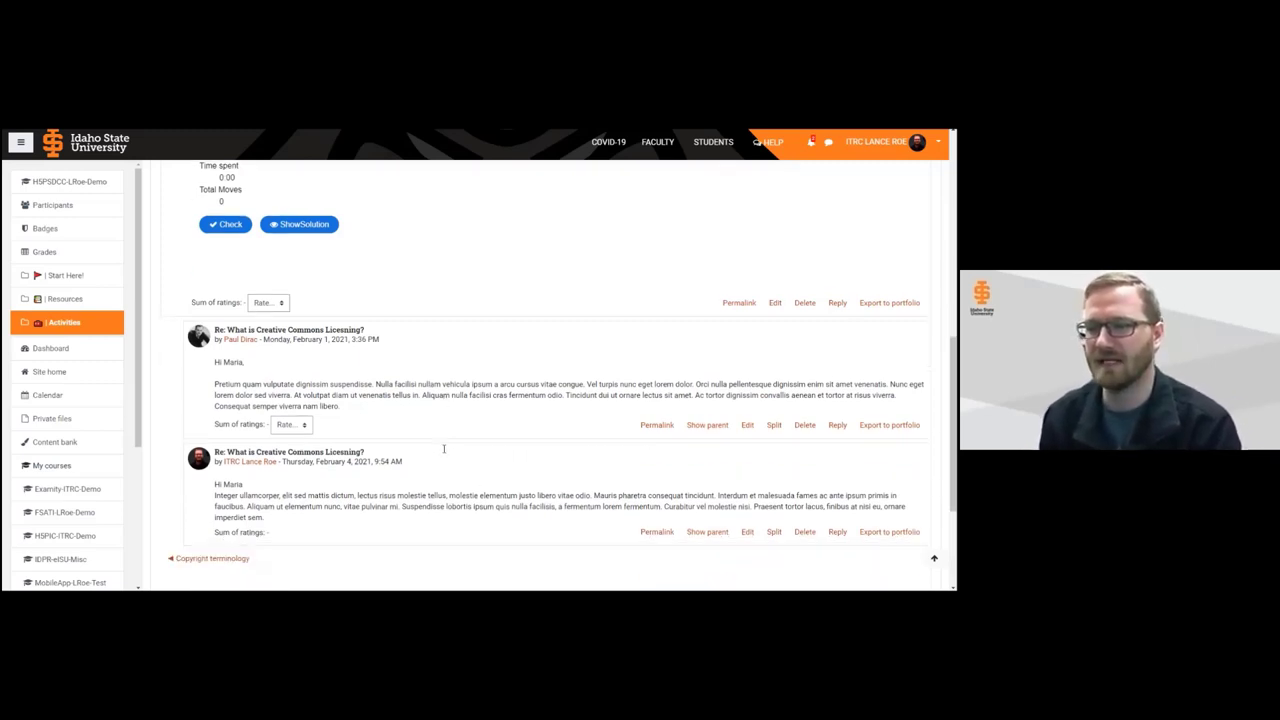
scroll(444, 449, up, 1)
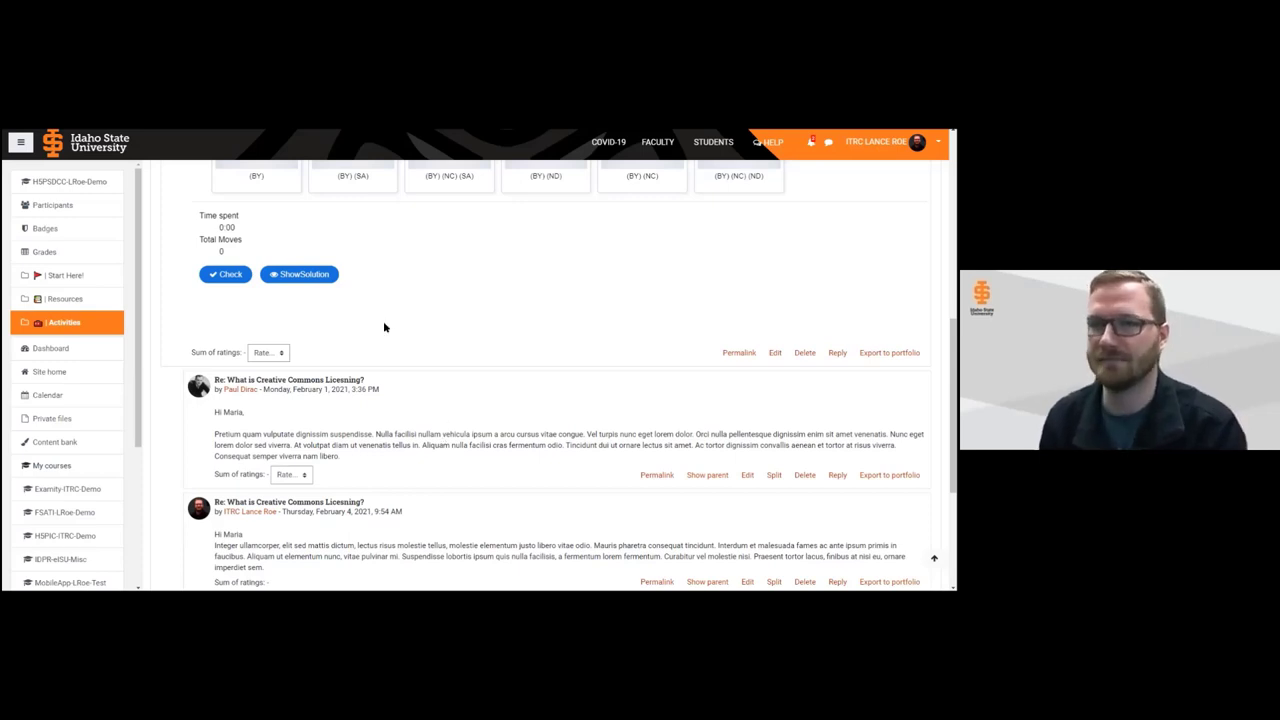
Return to the slides, advance to the Strategies slide and reveal the notes under the H5P tools
key(alt+Tab)
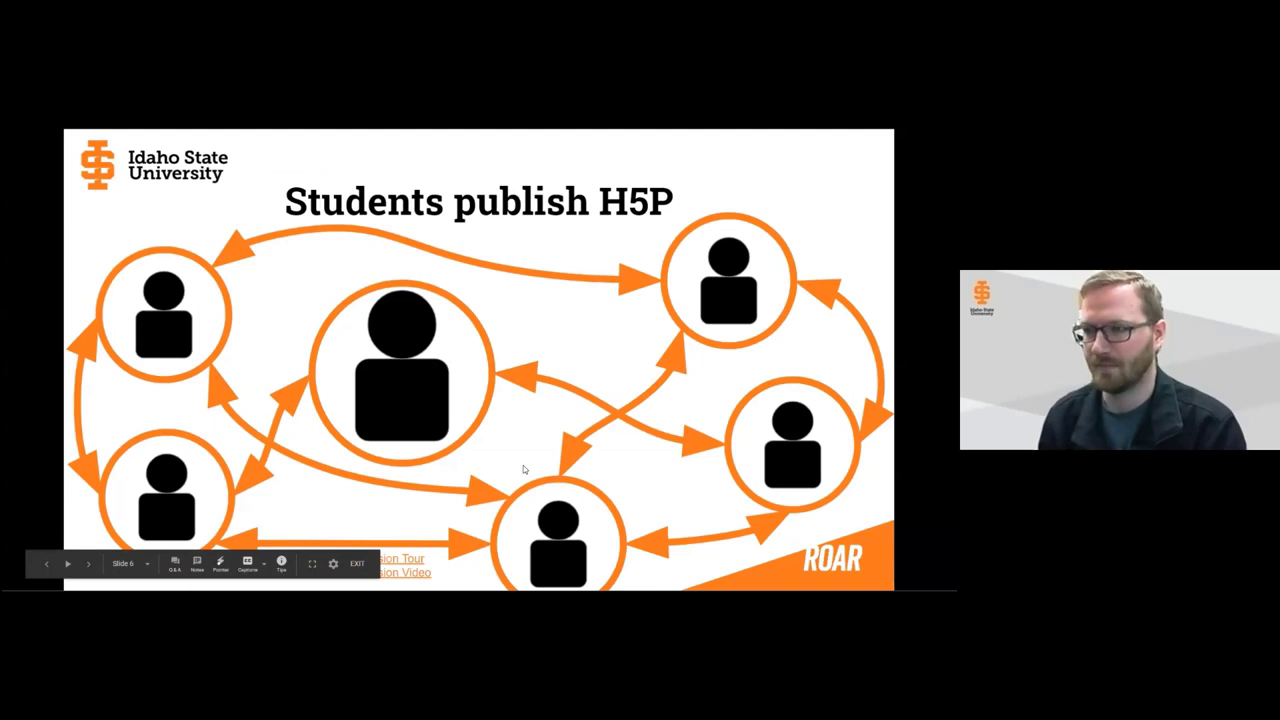
key(Right)
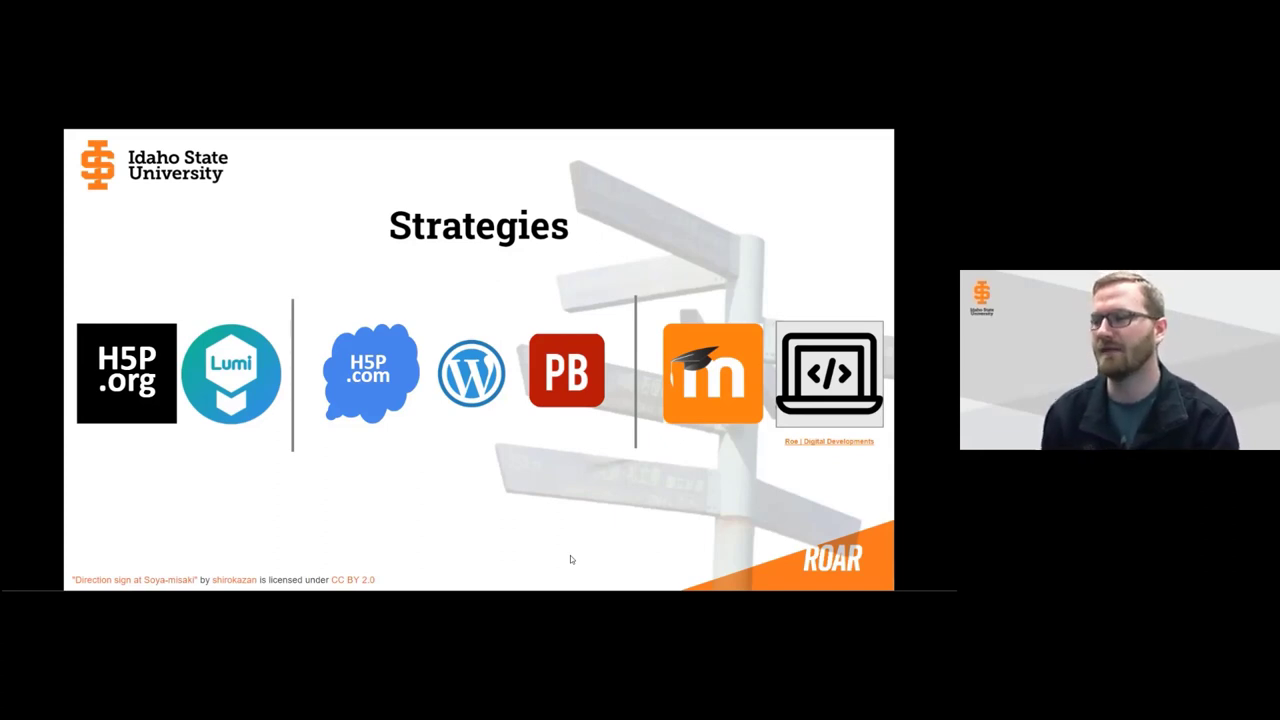
click(571, 552)
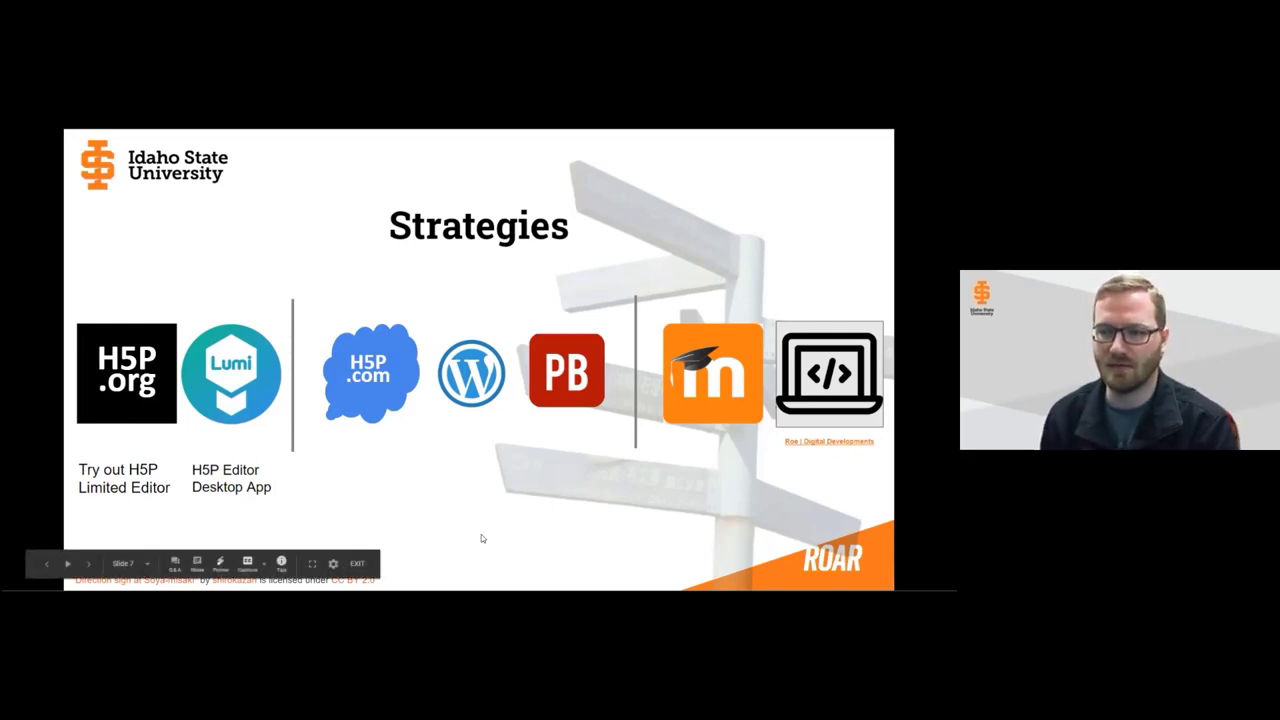
click(493, 528)
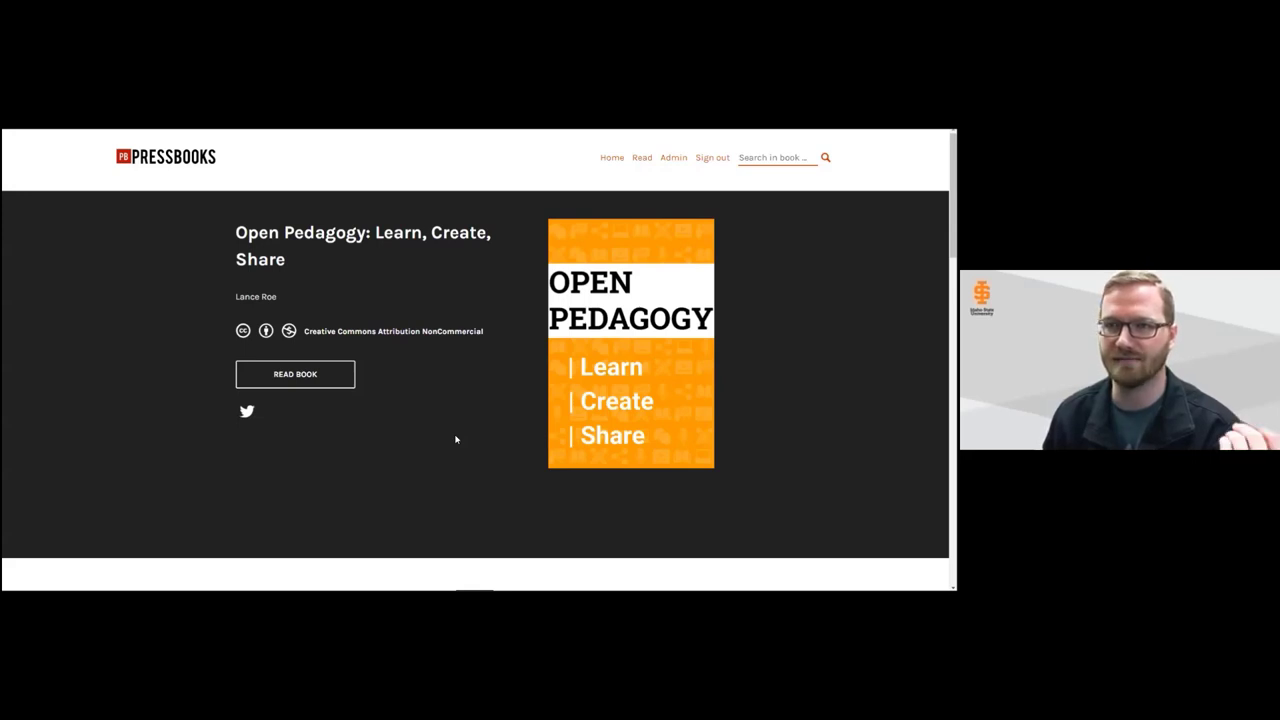
Start reading the Pressbooks title "Open Pedagogy: Learn, Create, Share" and open the chapter "Open = Free + Permissions" from its contents
click(318, 378)
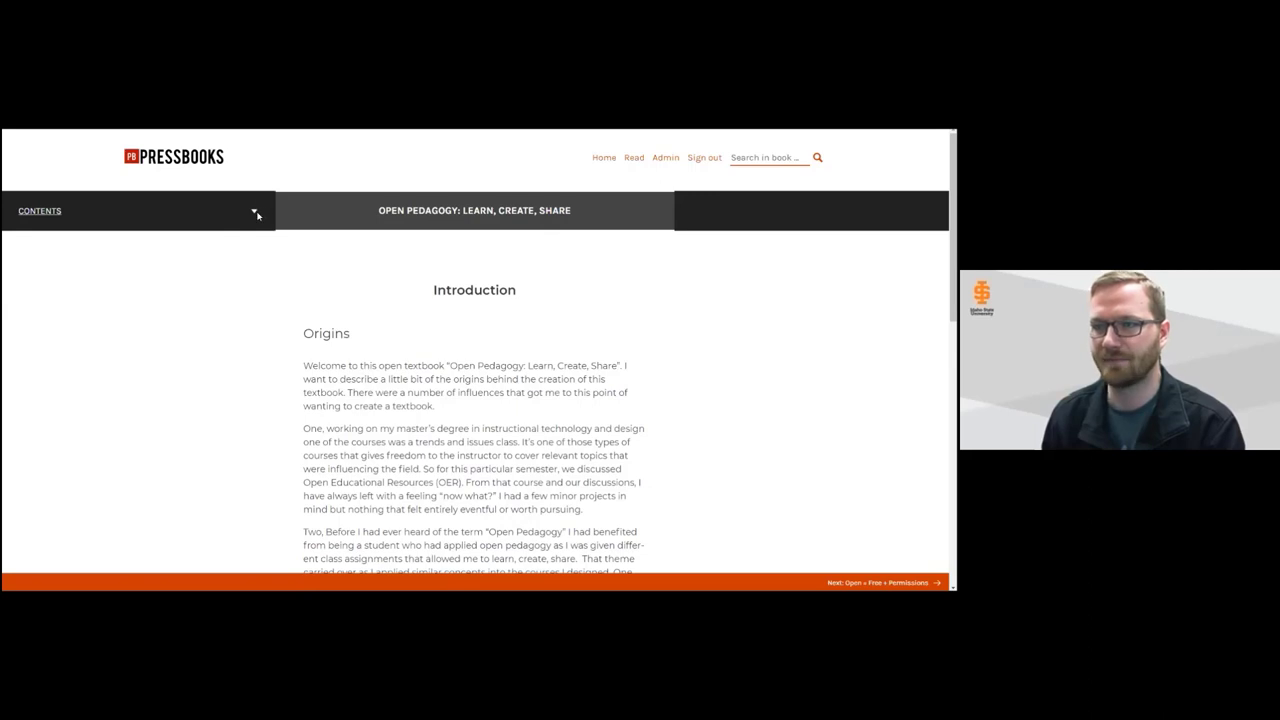
click(255, 213)
click(258, 327)
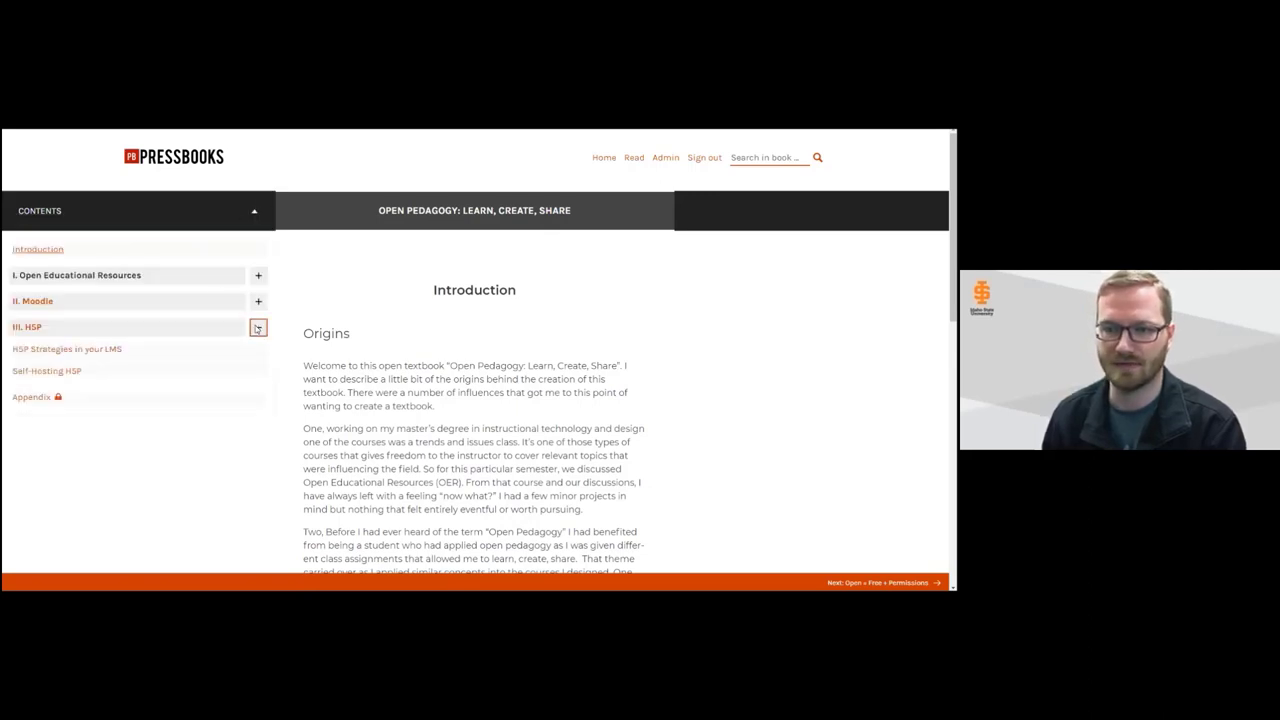
click(258, 275)
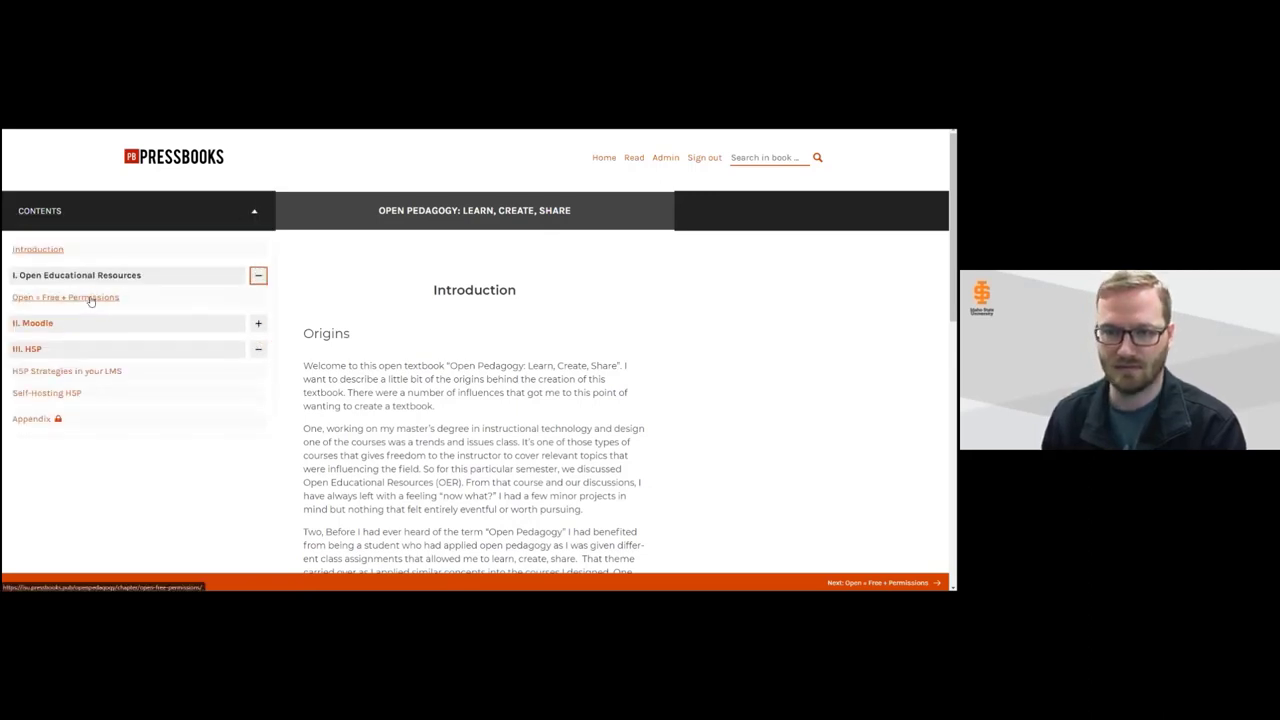
click(91, 299)
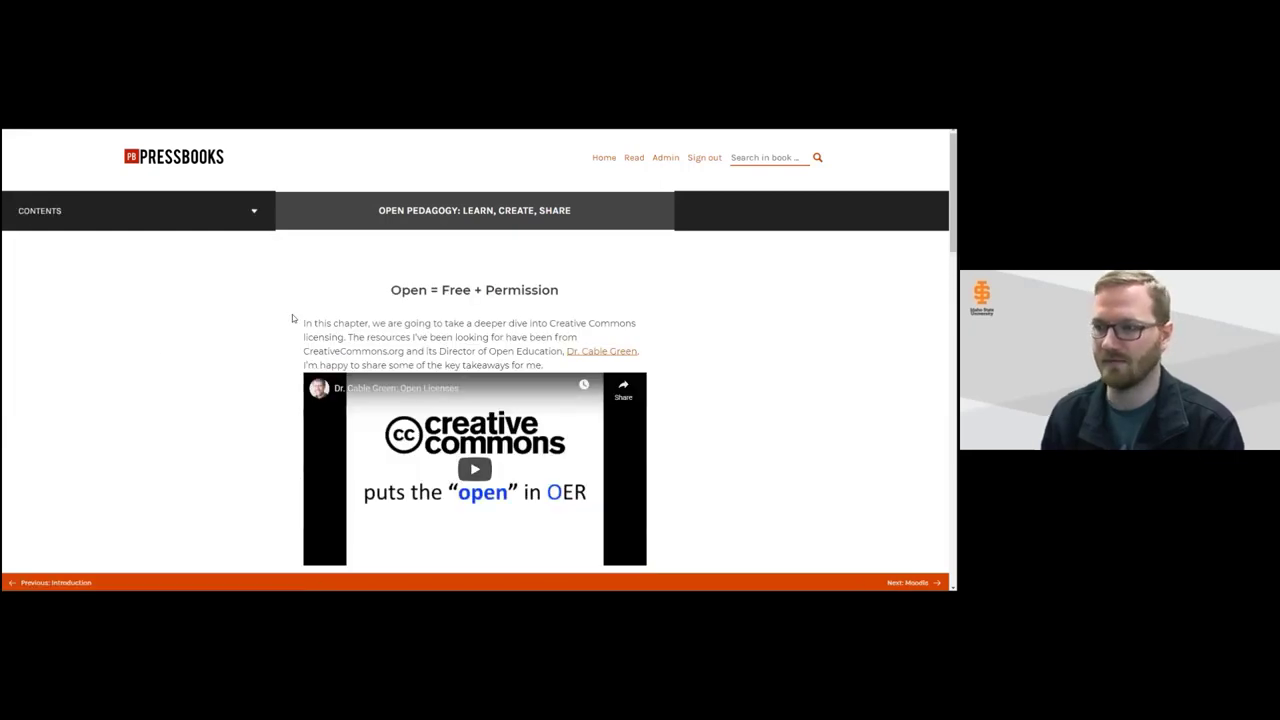
Examine the chapter's text and its embedded H5P activity that matches CC license types to descriptions
scroll(285, 313, down, 1)
scroll(285, 313, down, 2)
scroll(283, 315, down, 4)
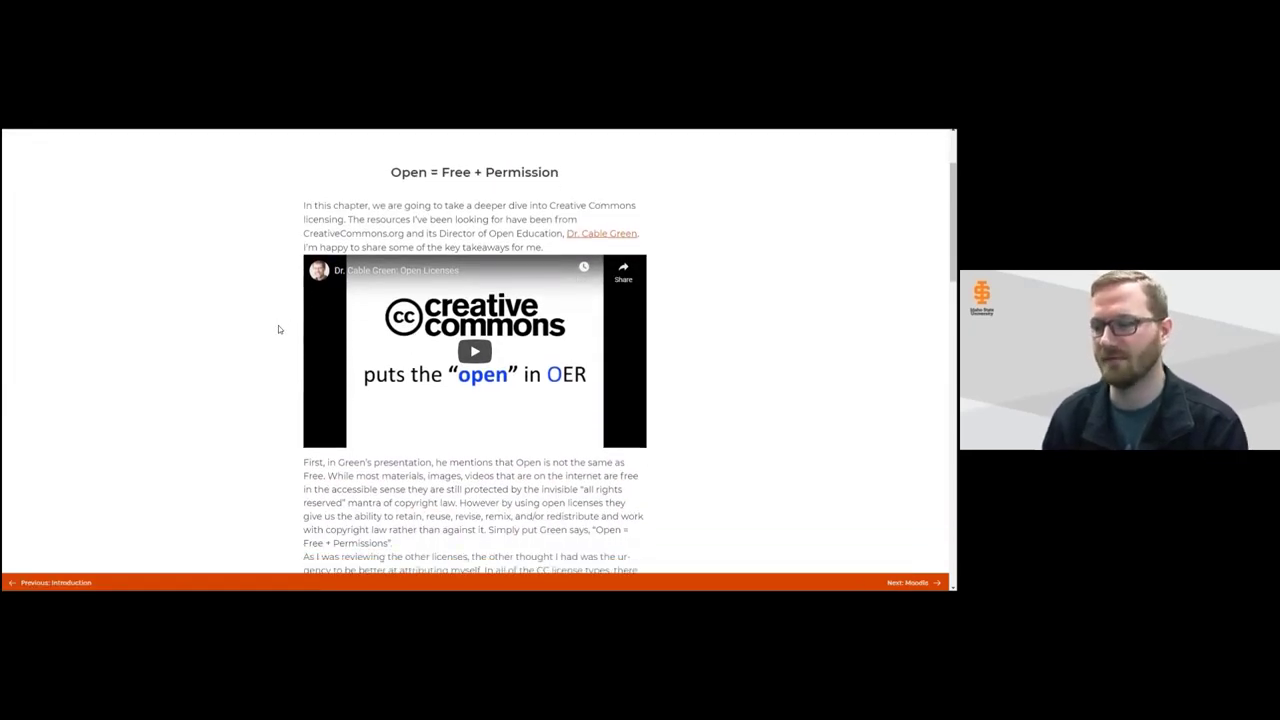
scroll(285, 328, down, 8)
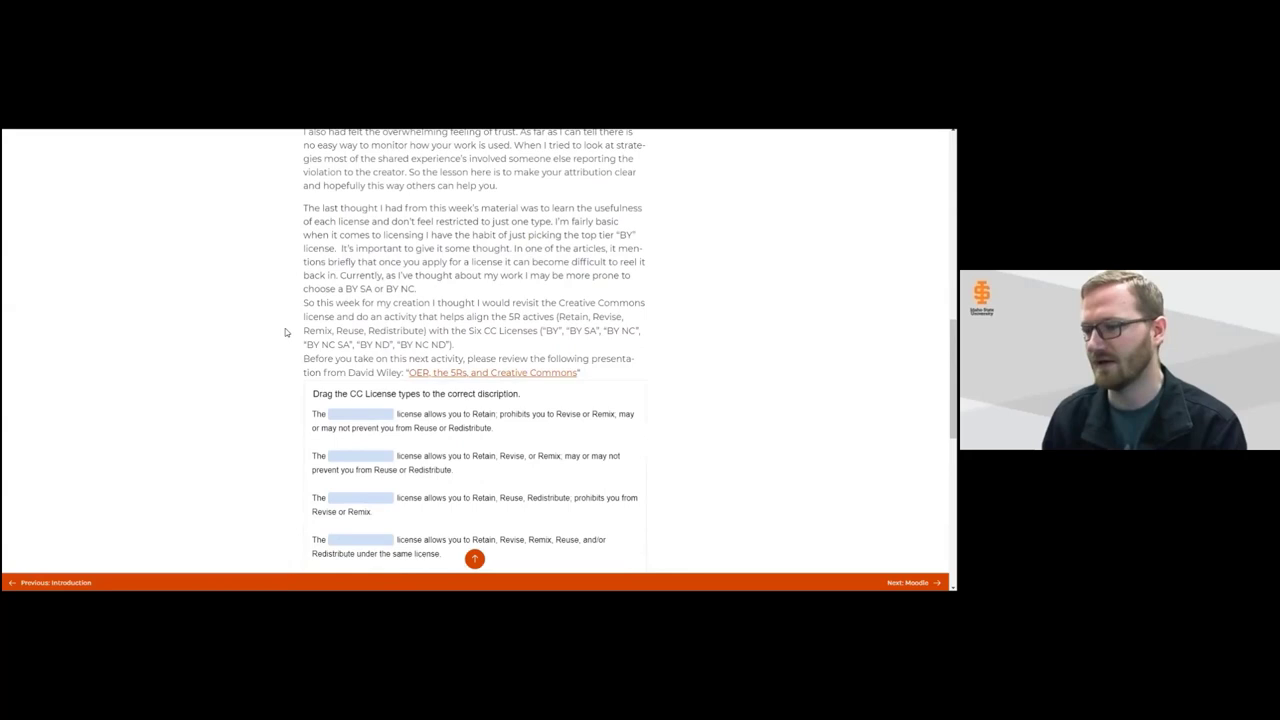
scroll(285, 334, down, 4)
scroll(357, 476, up, 3)
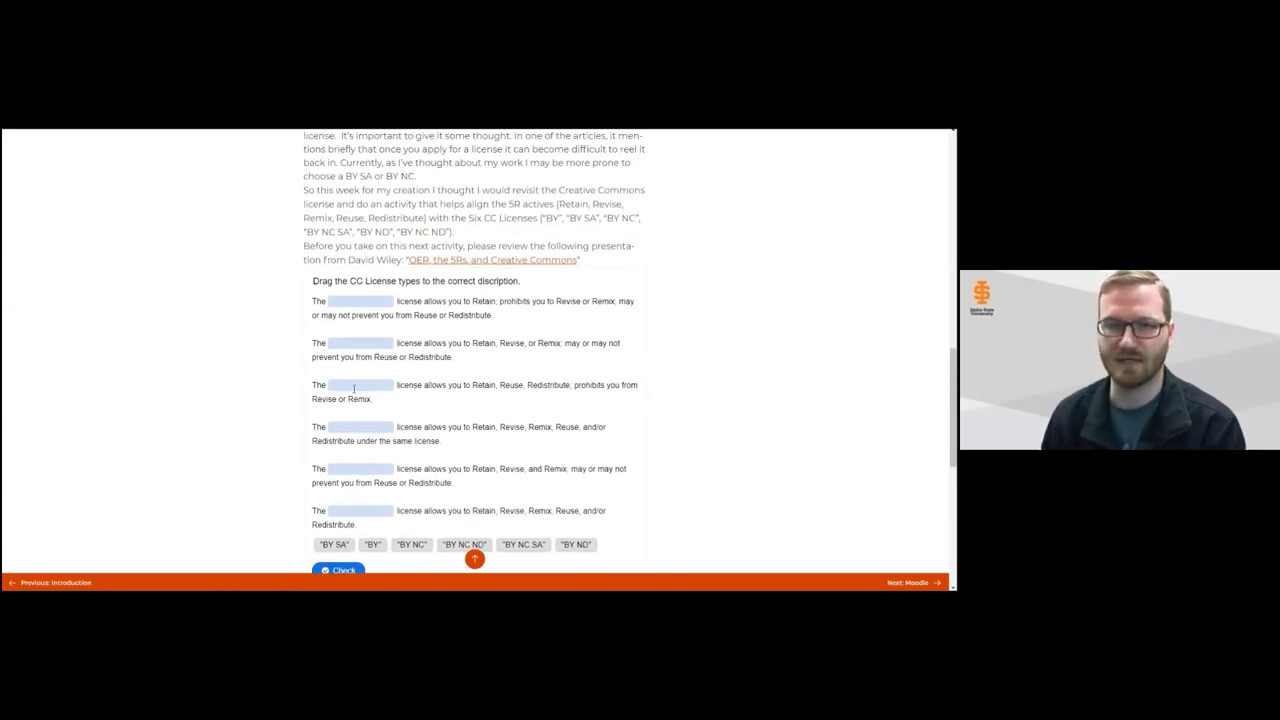
scroll(402, 373, down, 1)
scroll(386, 378, down, 3)
scroll(386, 380, up, 7)
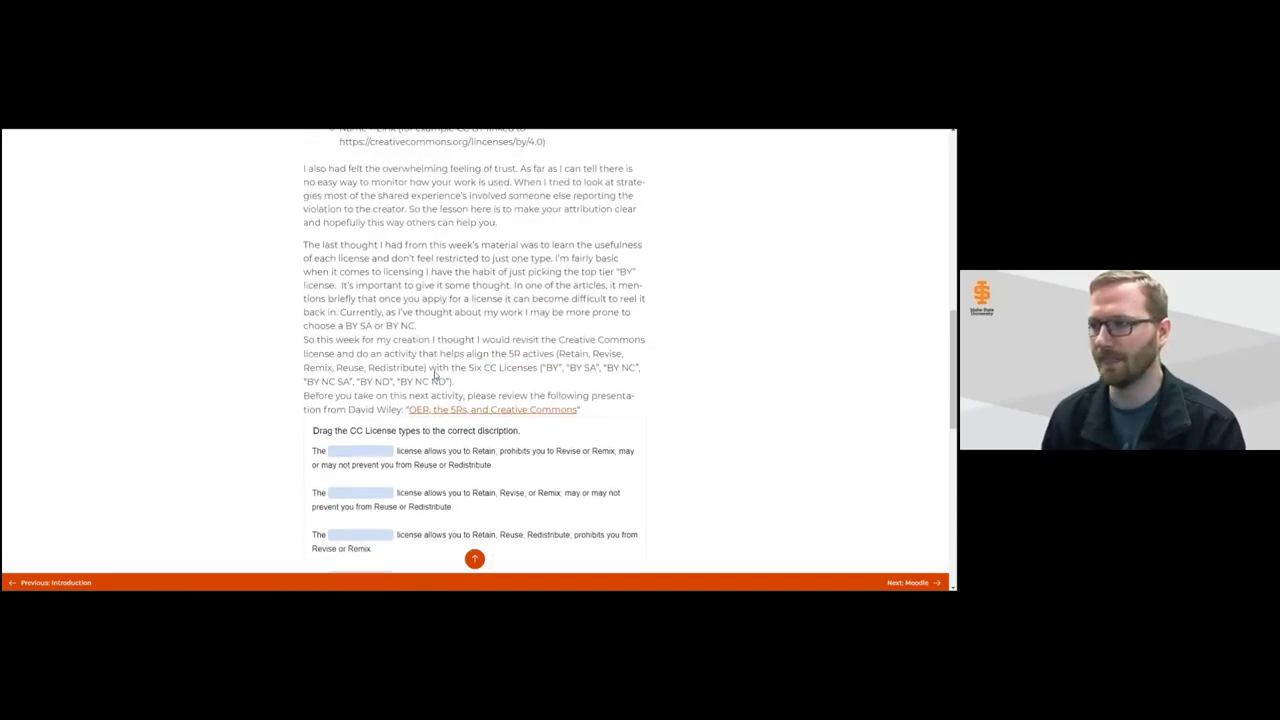
scroll(434, 374, up, 10)
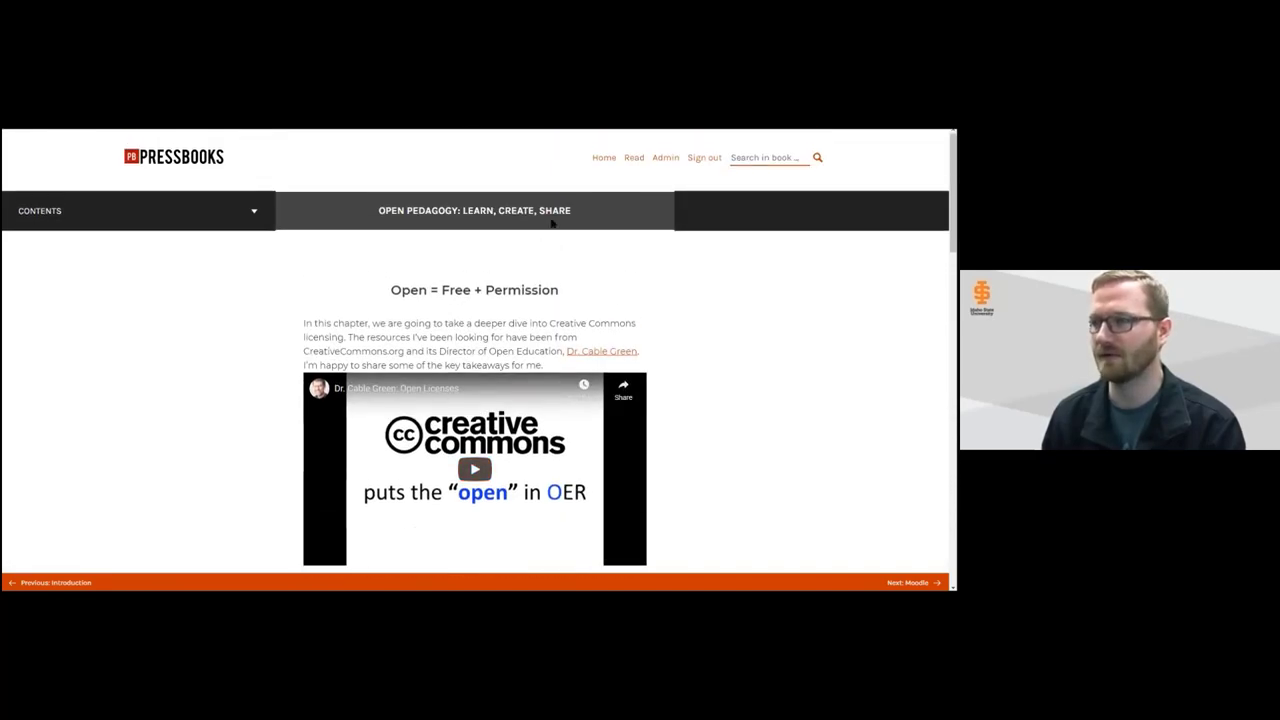
Open the book's admin area, view its H5P content, and start a new chapter in the Open Educational Resources part
click(665, 158)
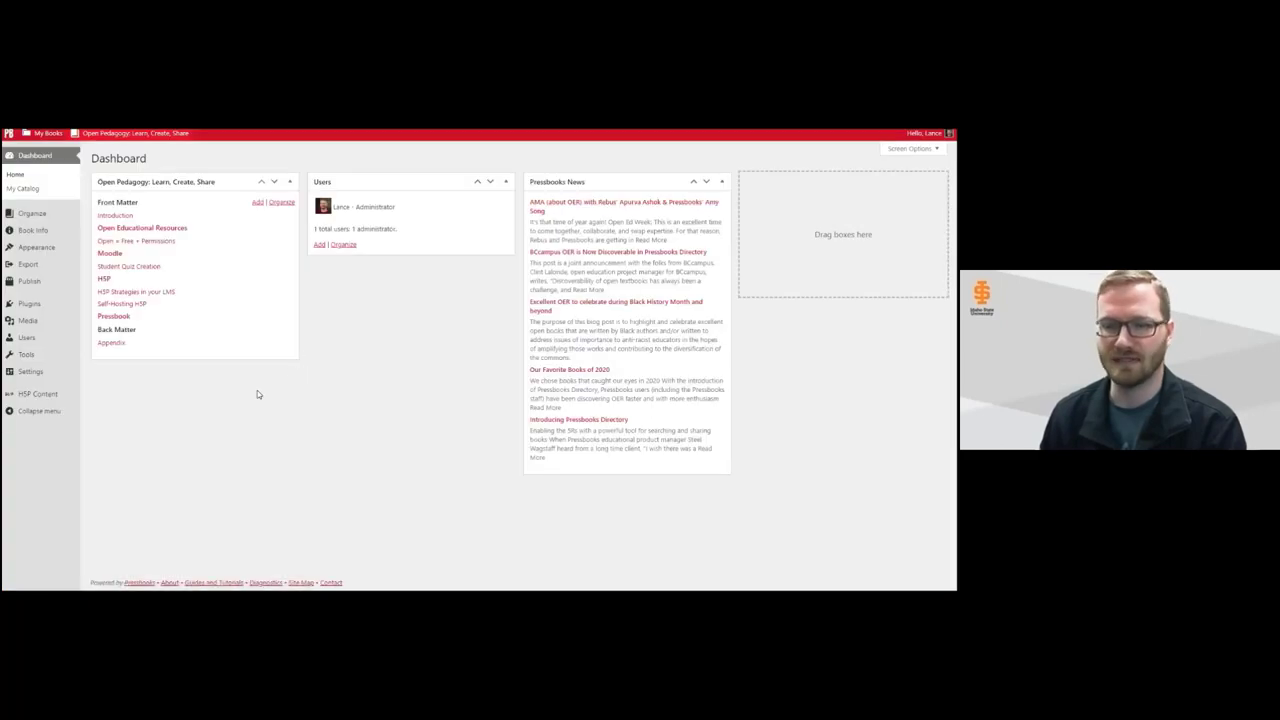
click(30, 398)
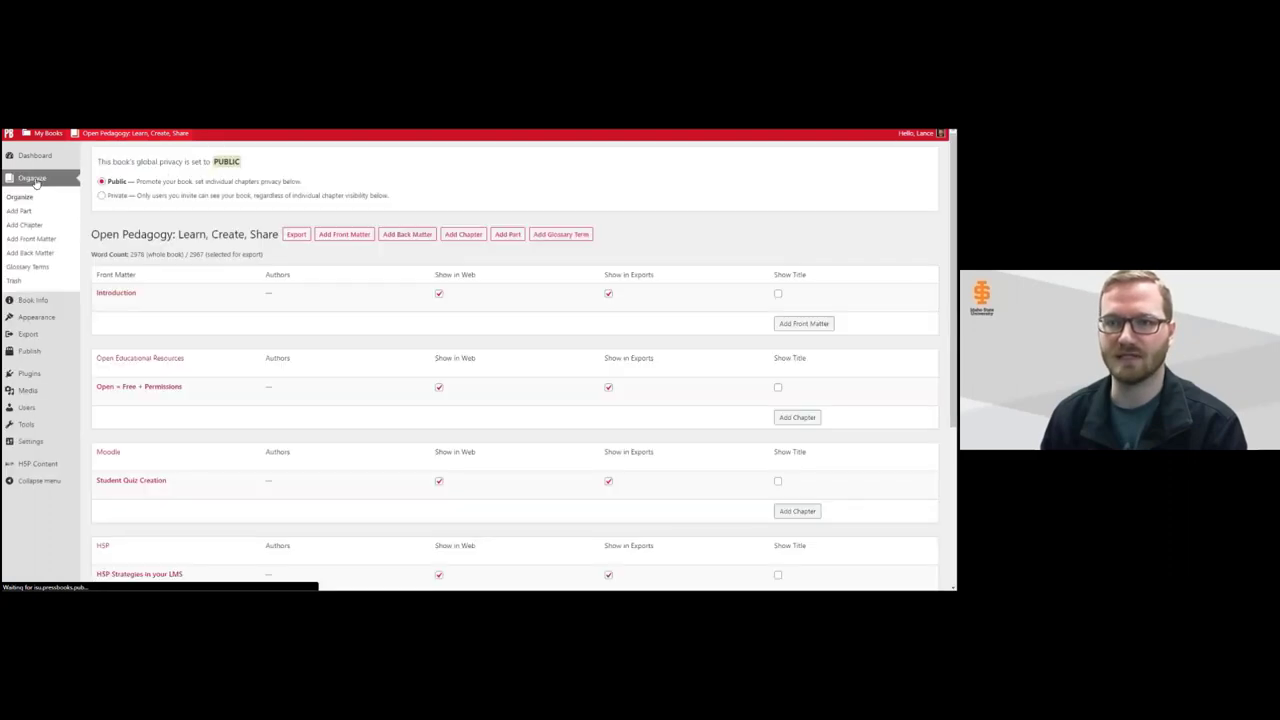
click(784, 419)
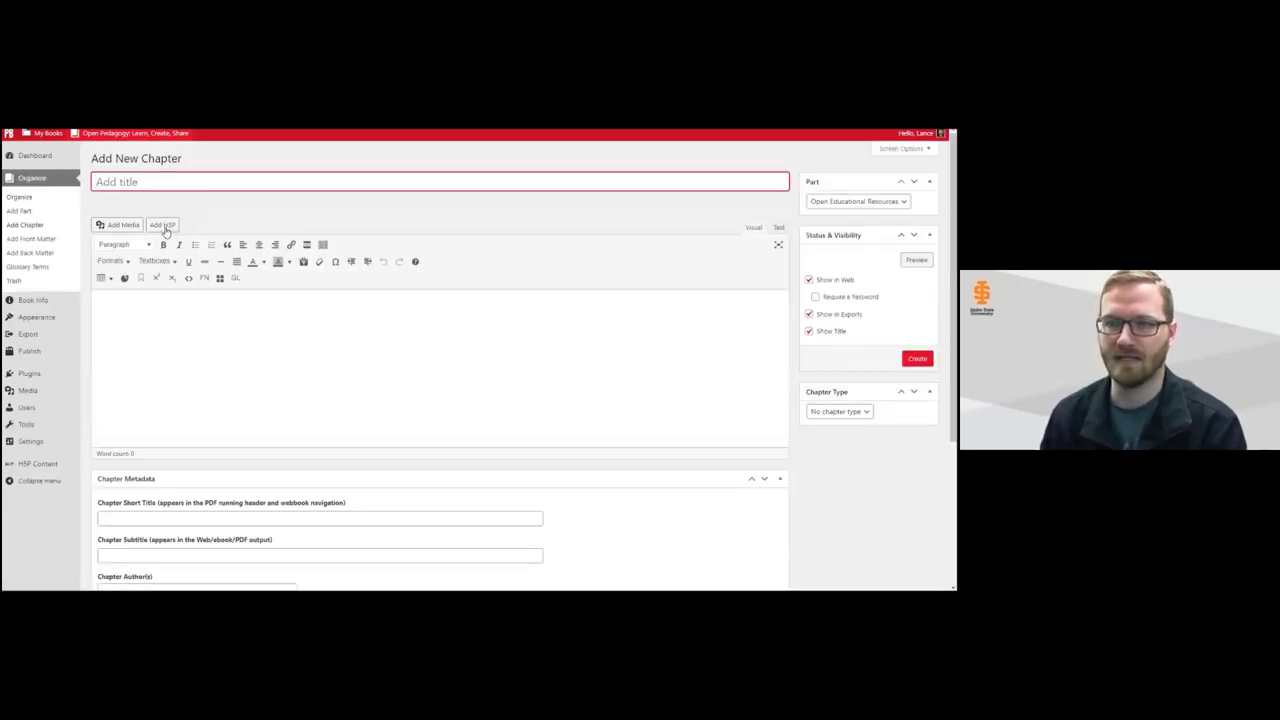
Insert the H5P activity "The CC Licenses & The 5R Activities" into the new chapter's body
click(164, 226)
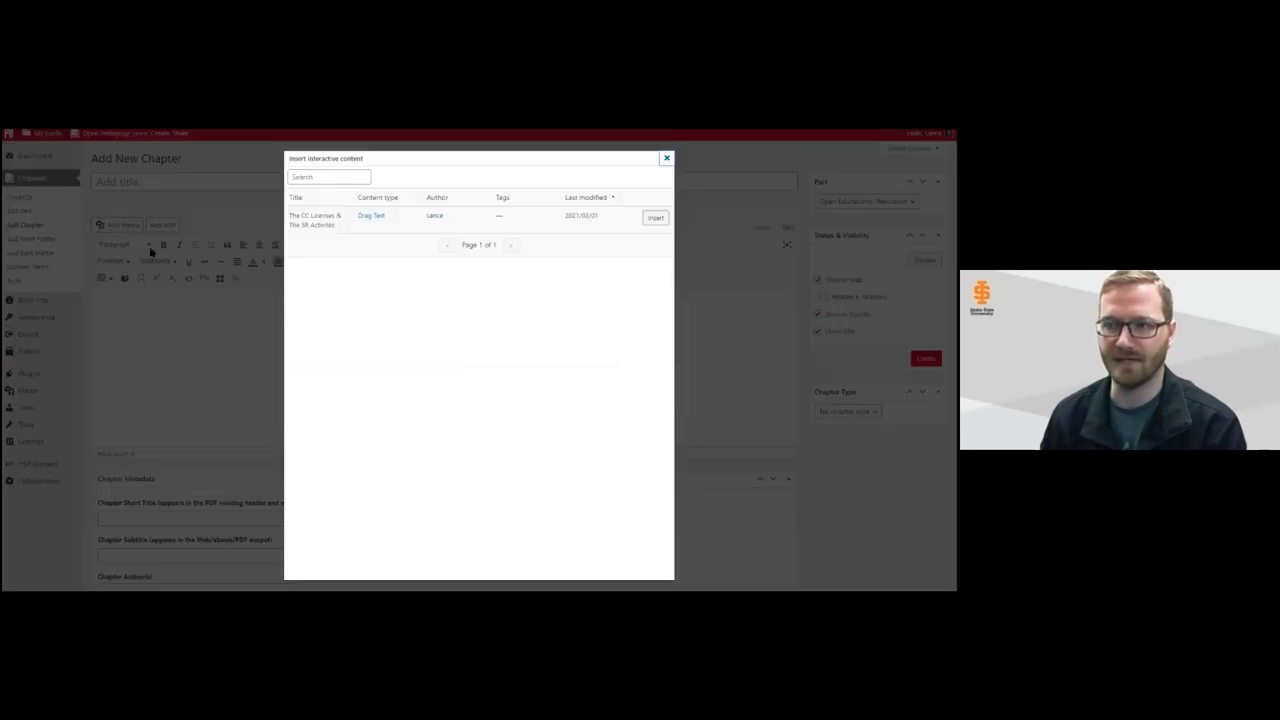
click(654, 218)
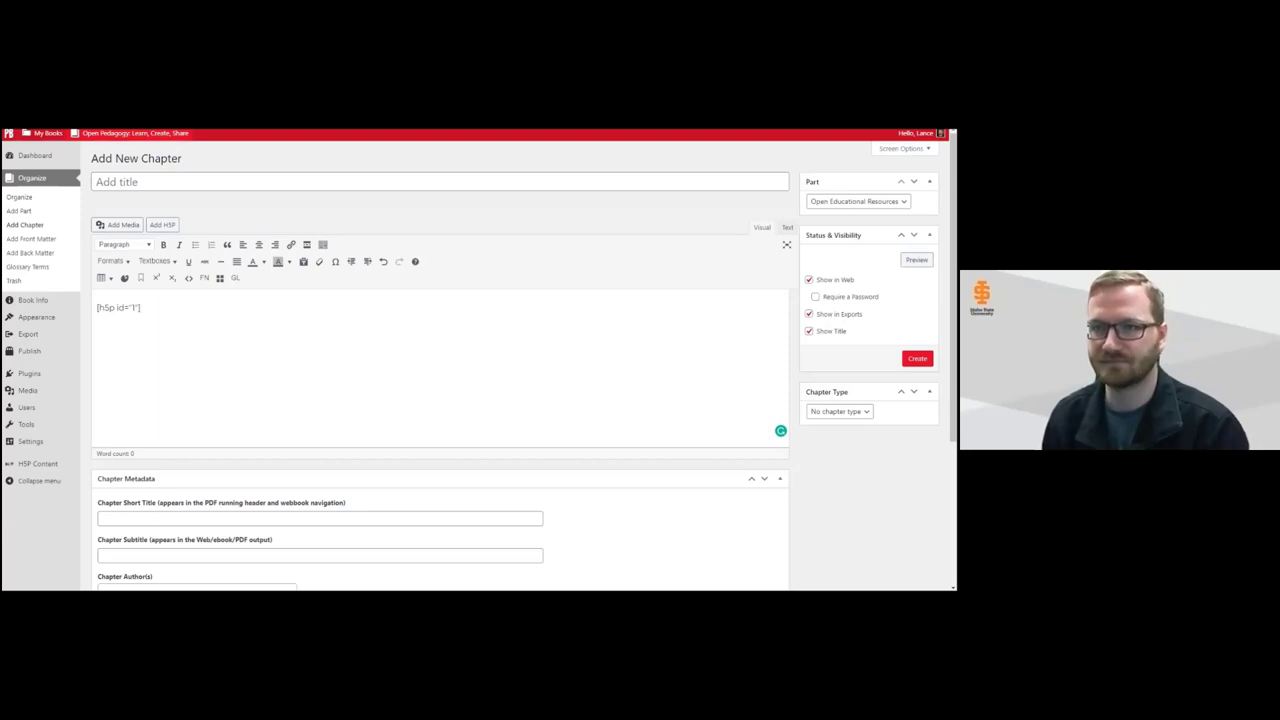
Return to the Strategies slide, reveal the note under the Moodle logo and hide it again
key(ctrl+Tab)
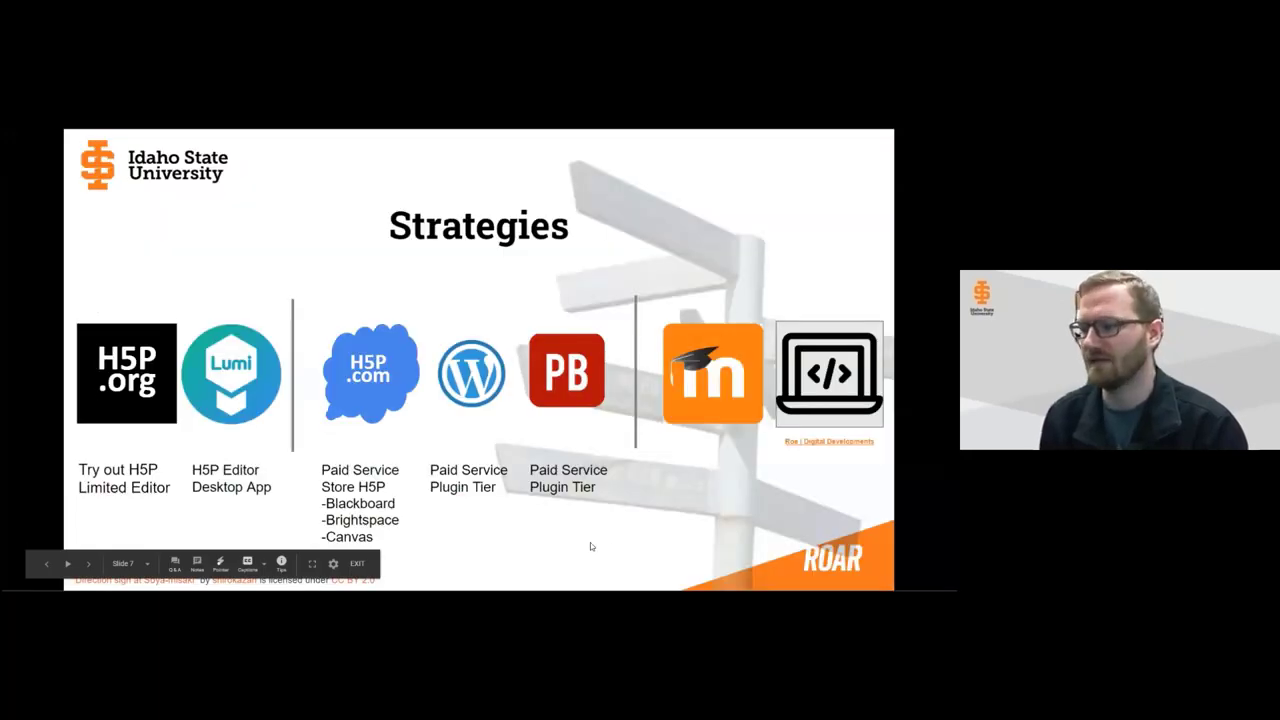
key(Right)
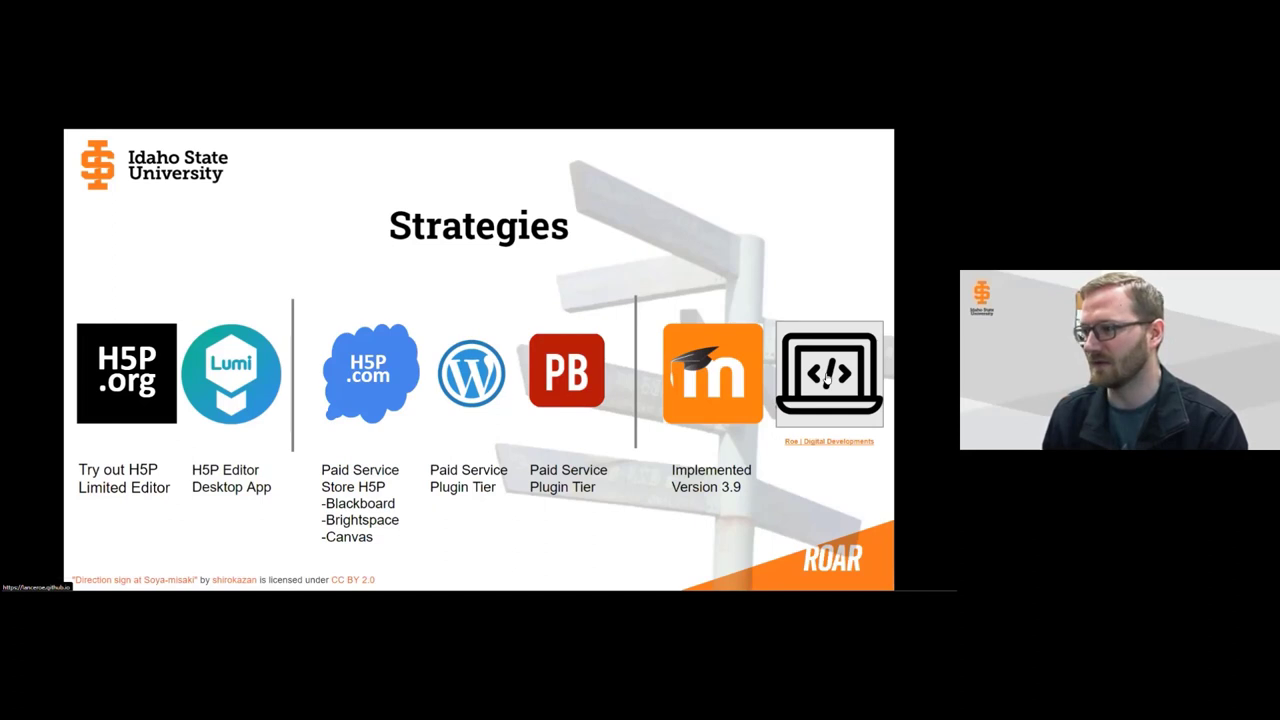
key(Left)
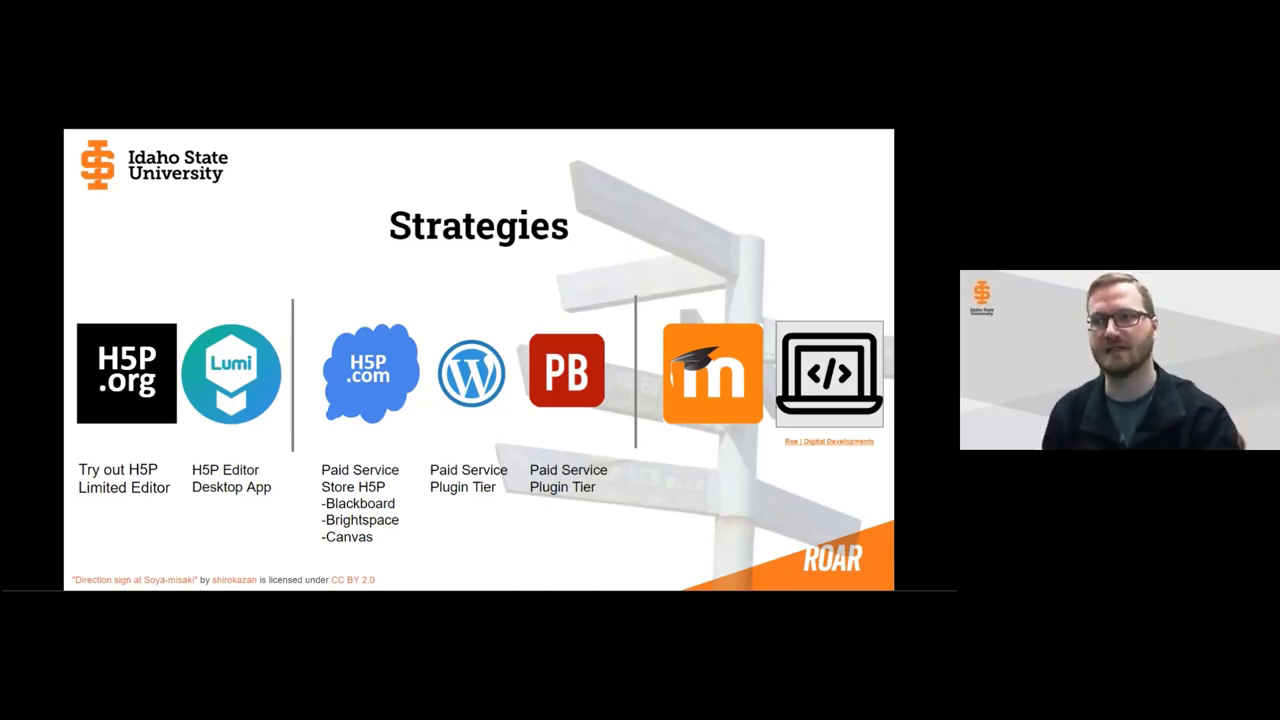
Switch to the page of H5P links, examine the Open Educational Resources blog posts with their embedded CC license activity, and return to the slides
key(alt+Tab)
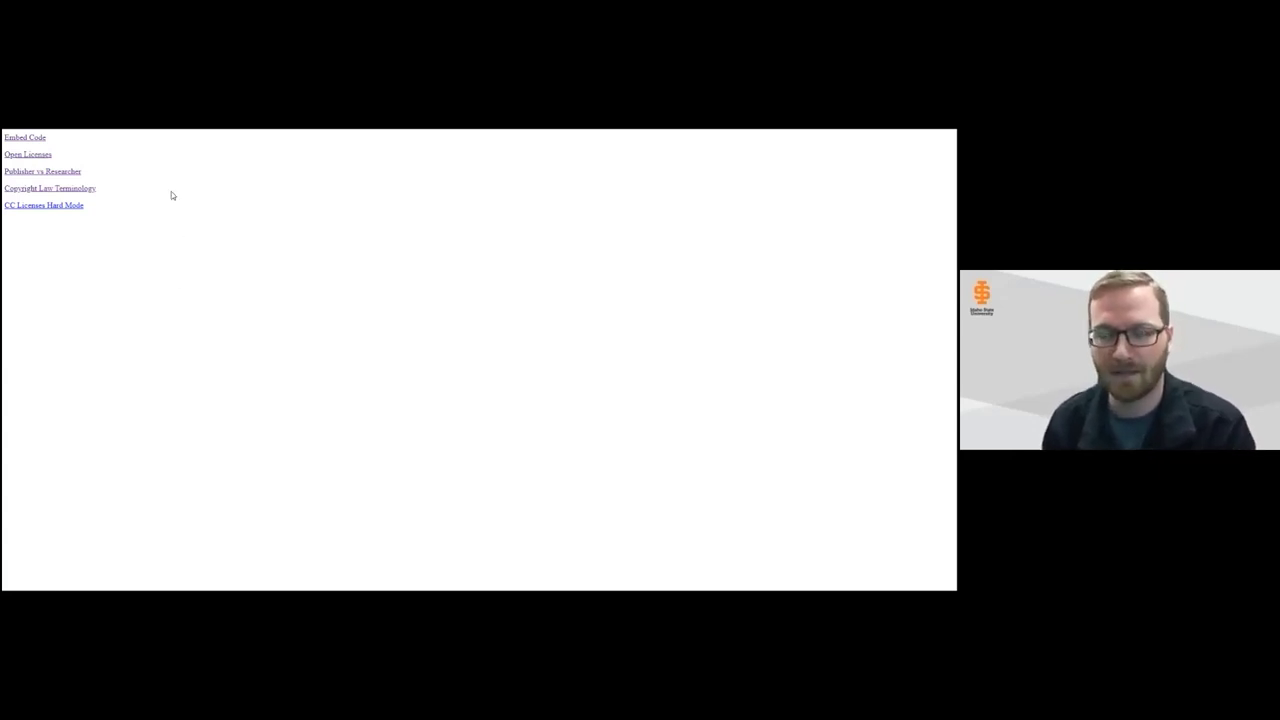
click(51, 172)
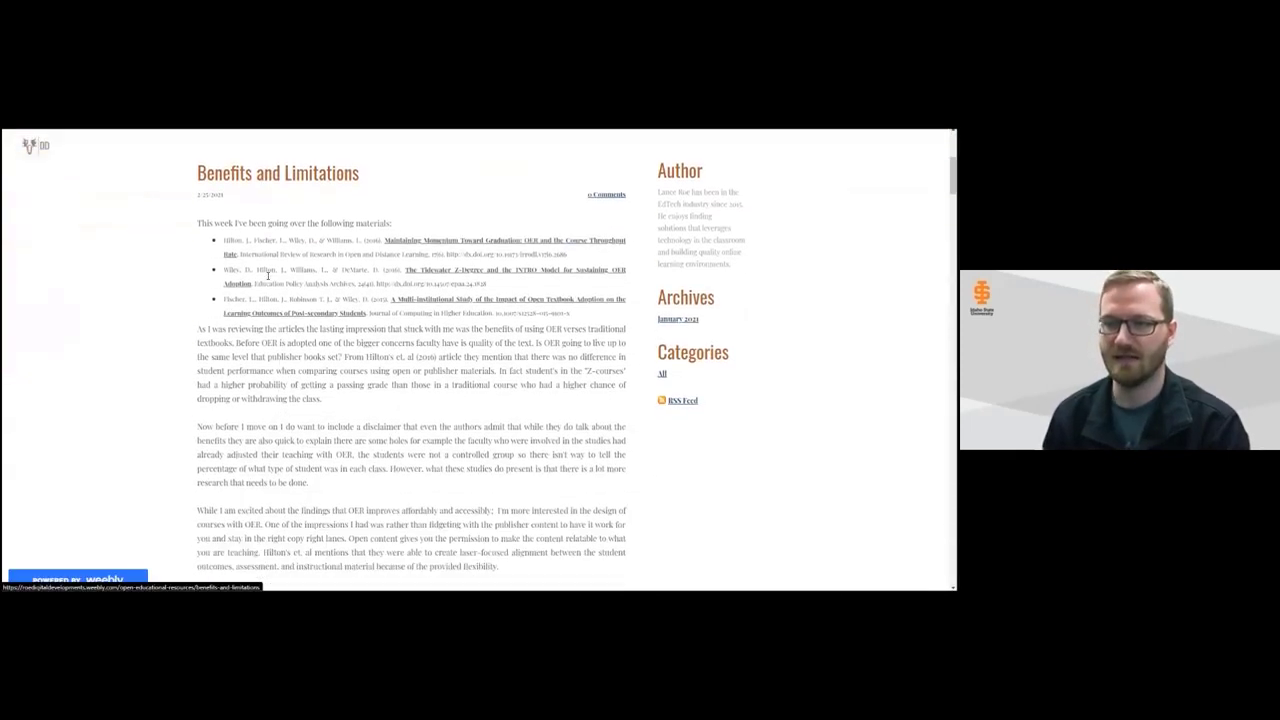
scroll(268, 275, down, 3)
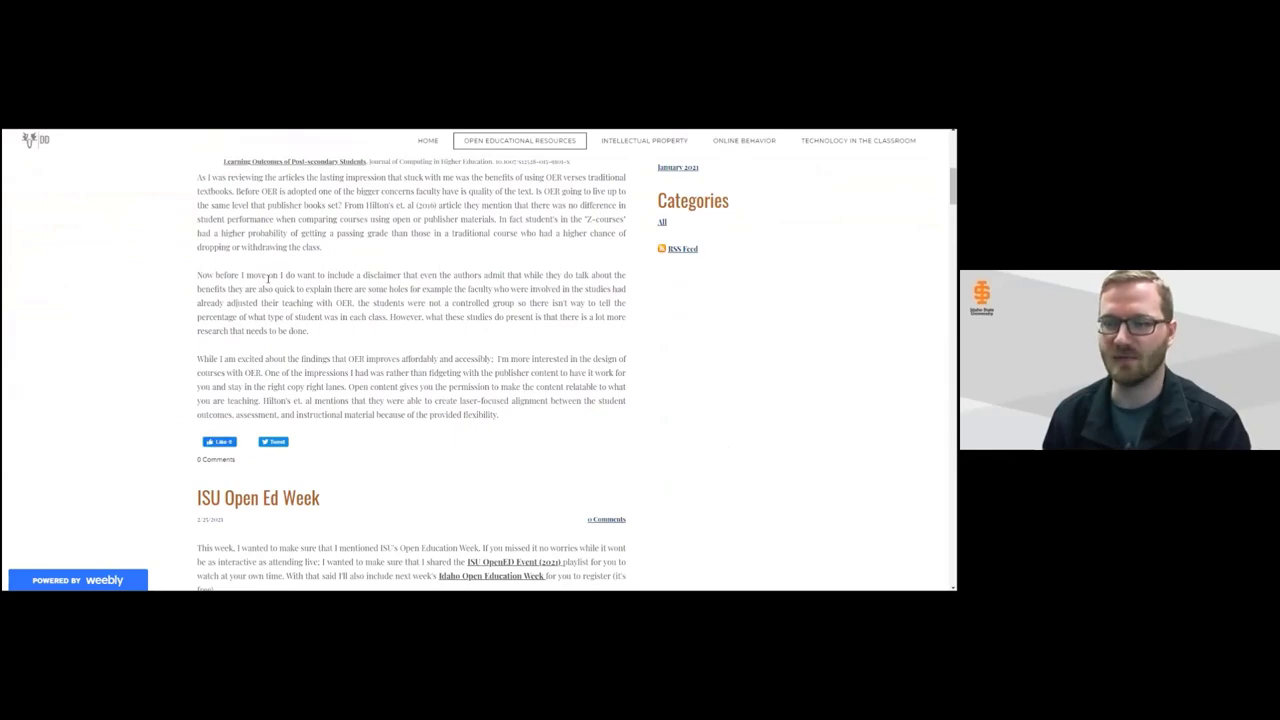
scroll(268, 278, down, 10)
scroll(269, 298, down, 15)
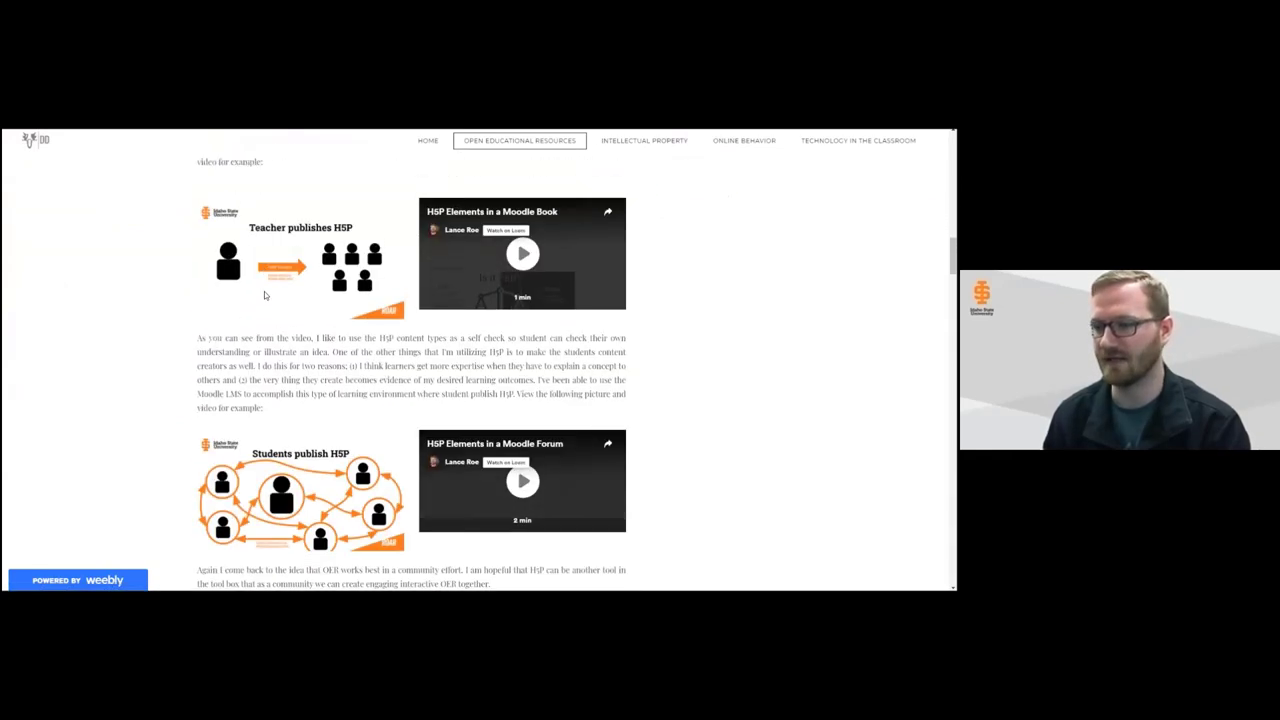
scroll(300, 296, down, 10)
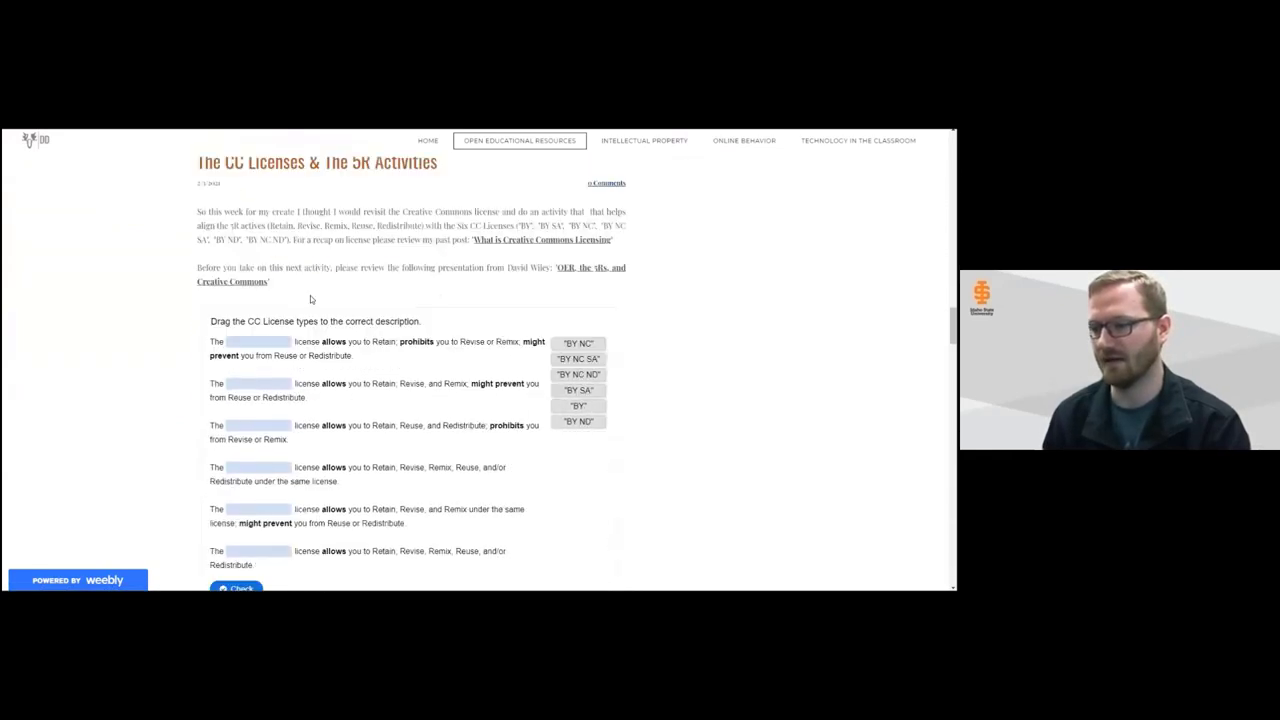
scroll(447, 248, up, 1)
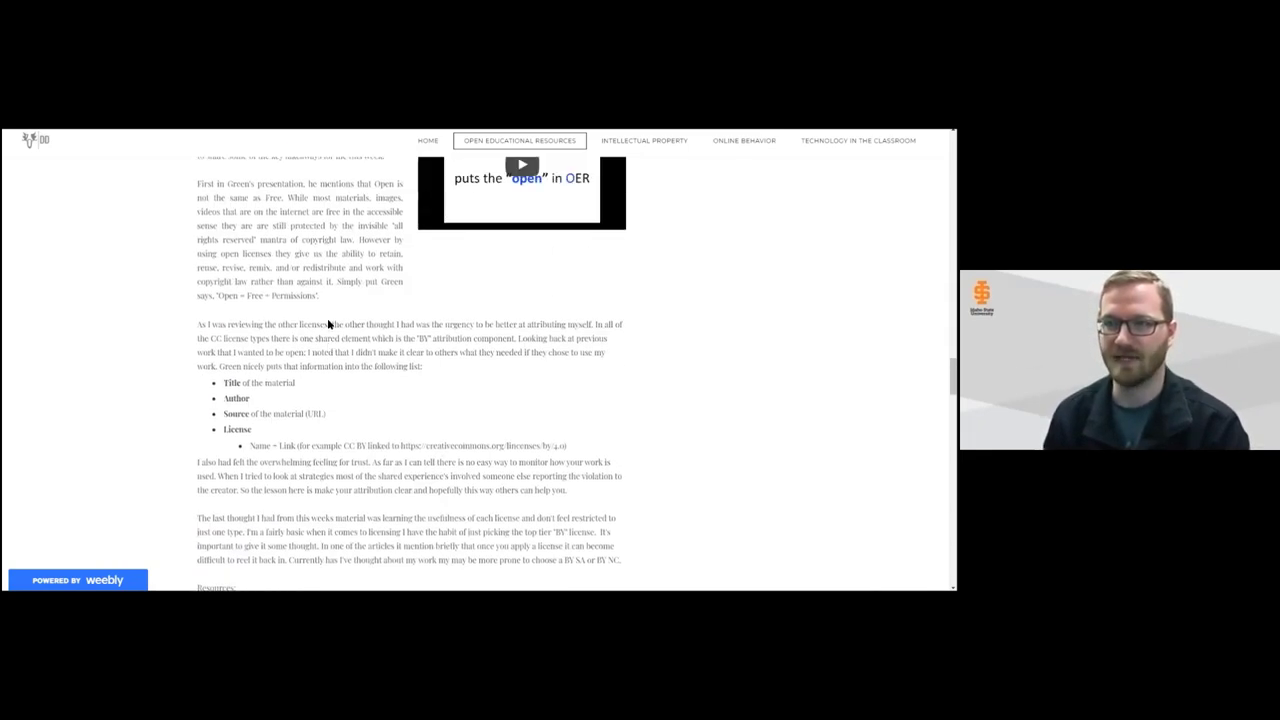
scroll(327, 318, up, 6)
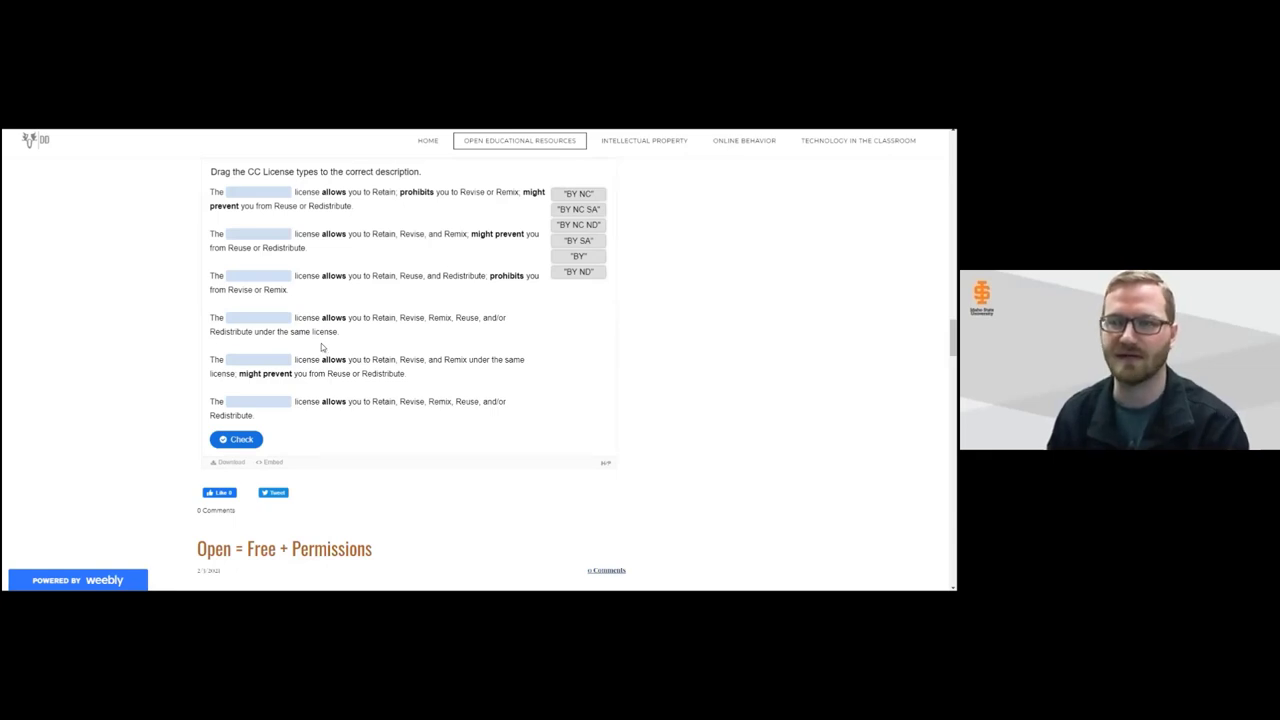
scroll(320, 339, up, 1)
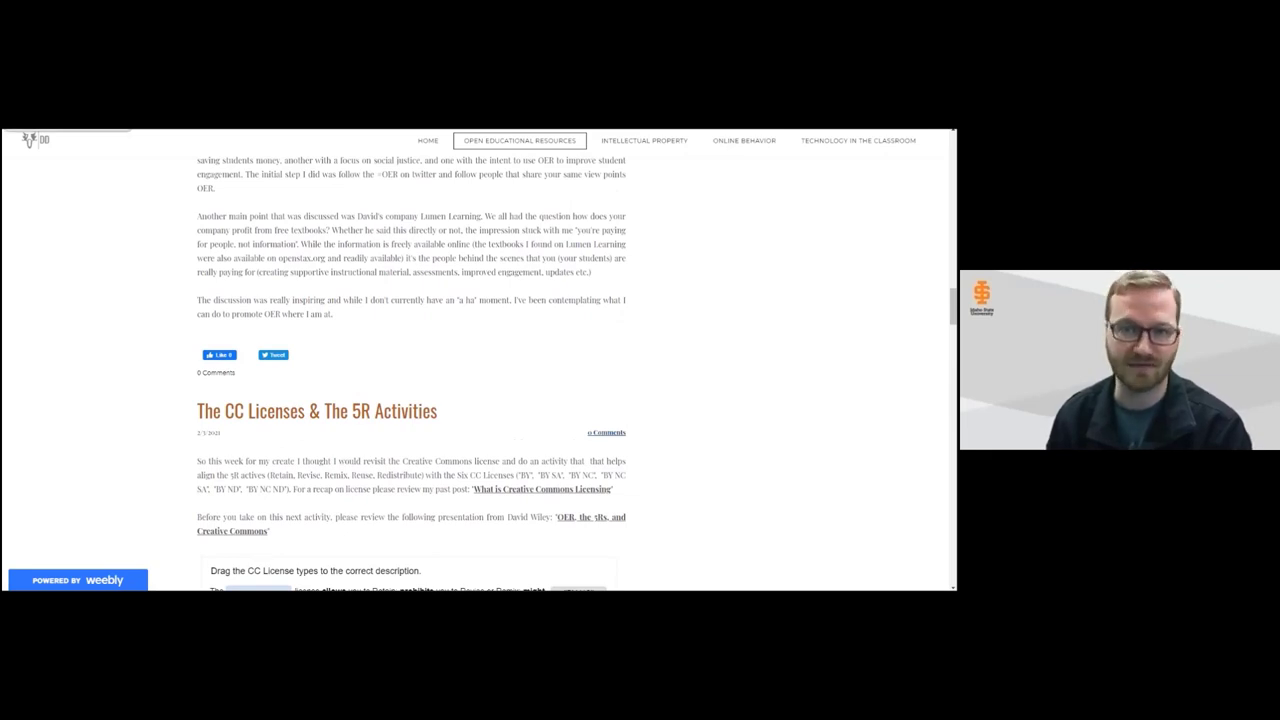
key(alt+Tab)
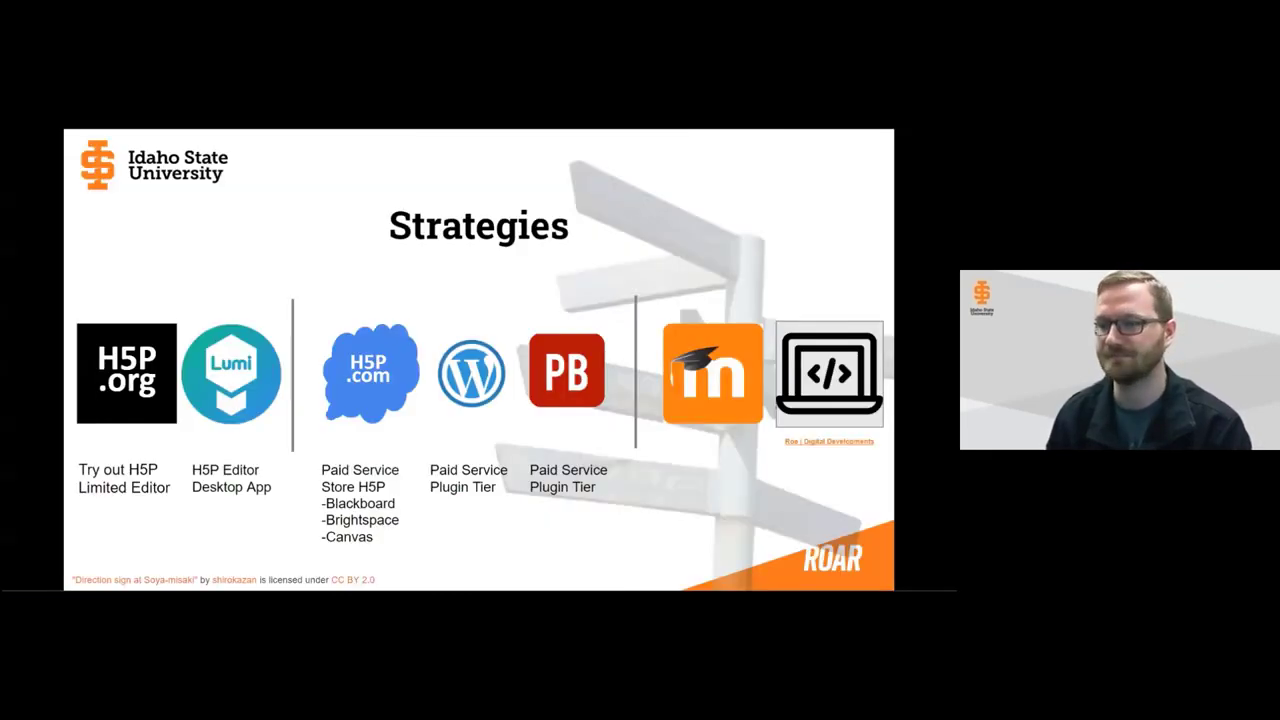
Switch to the Moodle forum discussion and open the course's content bank
click(668, 522)
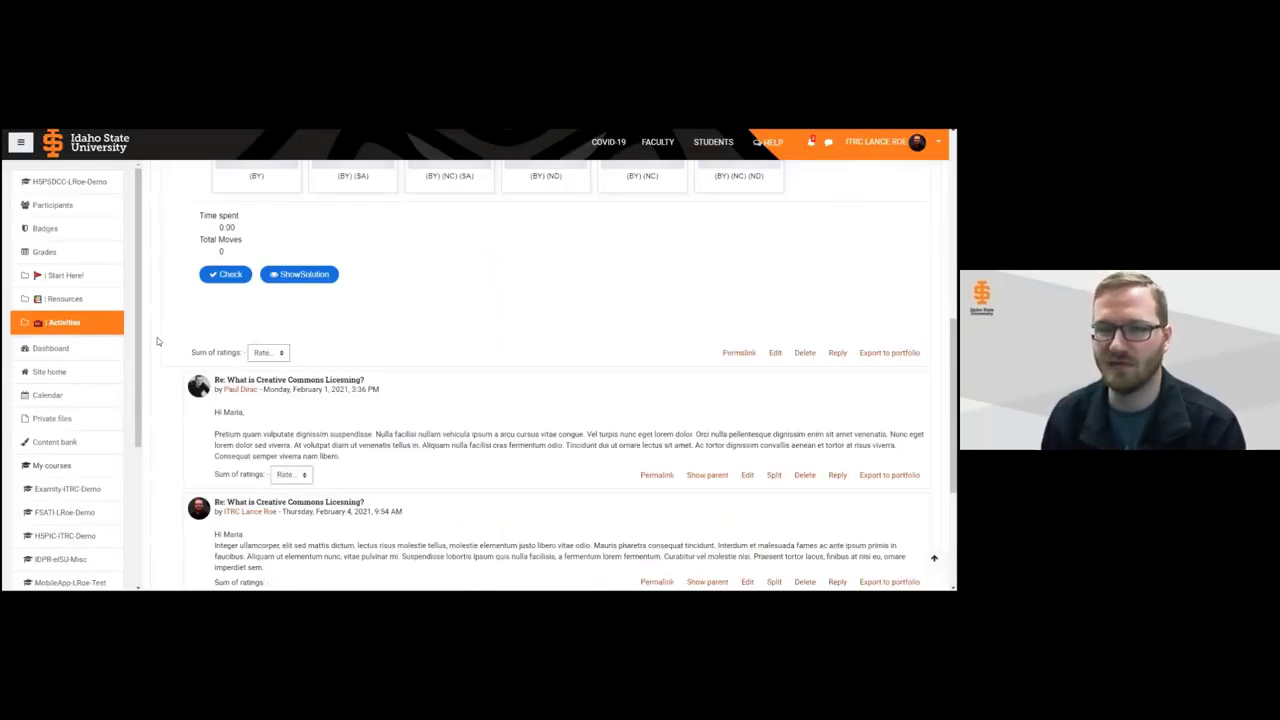
scroll(112, 320, down, 2)
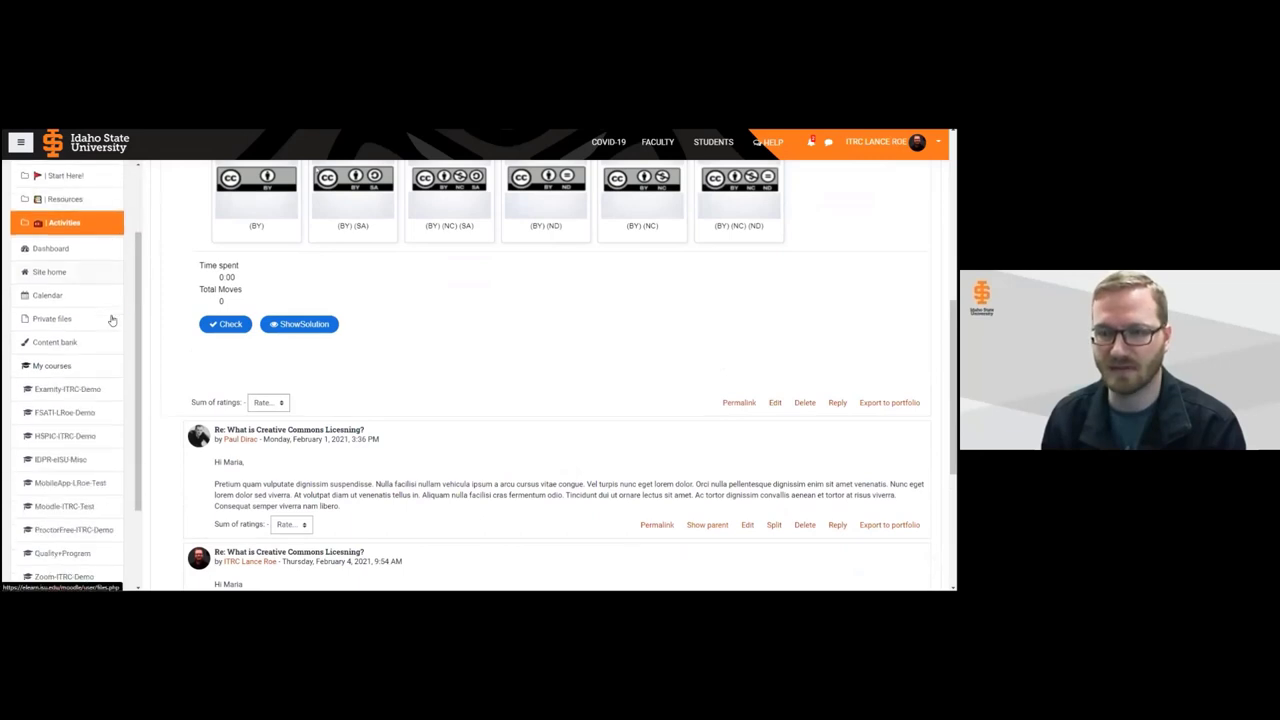
scroll(112, 320, up, 1)
click(72, 392)
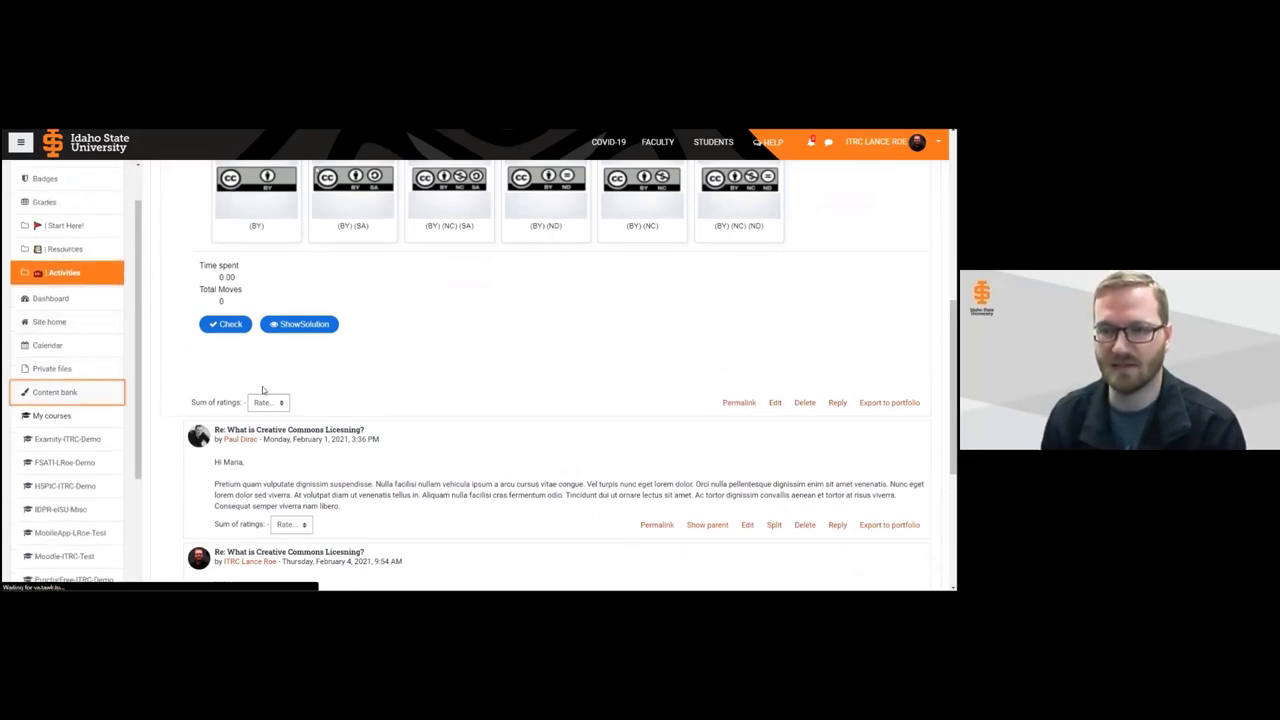
Start a new H5P Accordion in the content bank and title it "Water cycle"
click(817, 256)
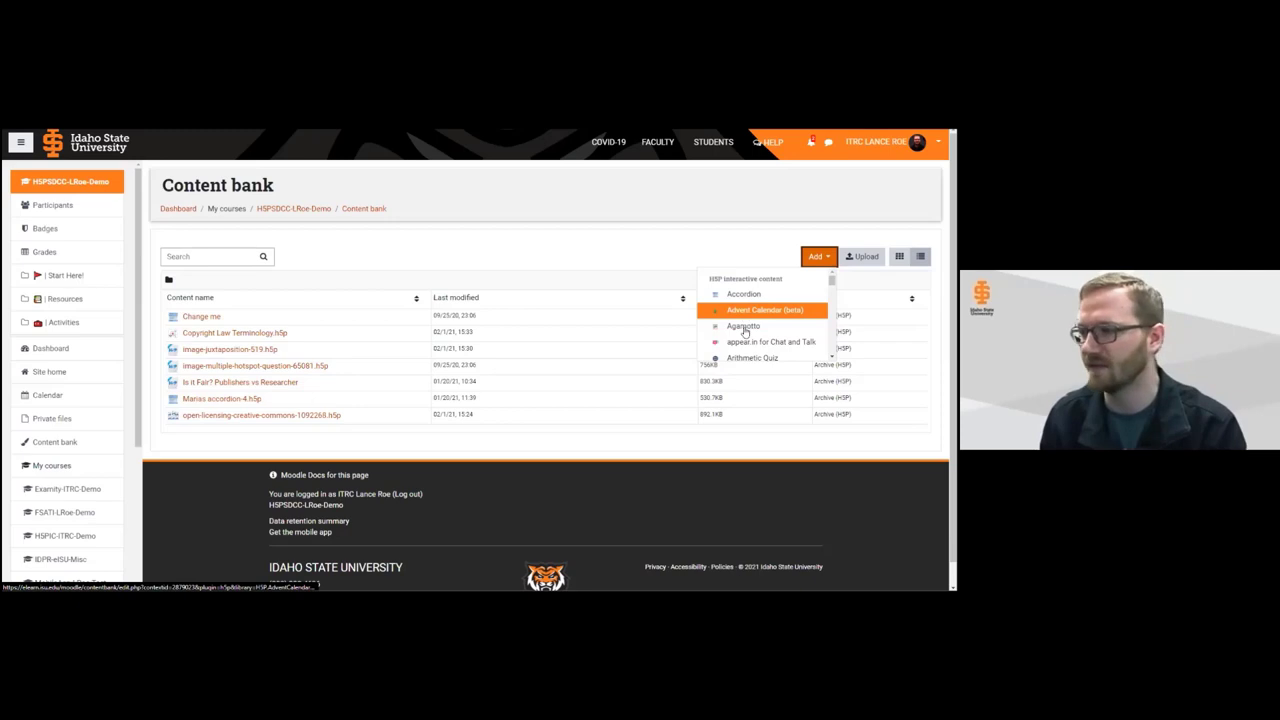
click(743, 296)
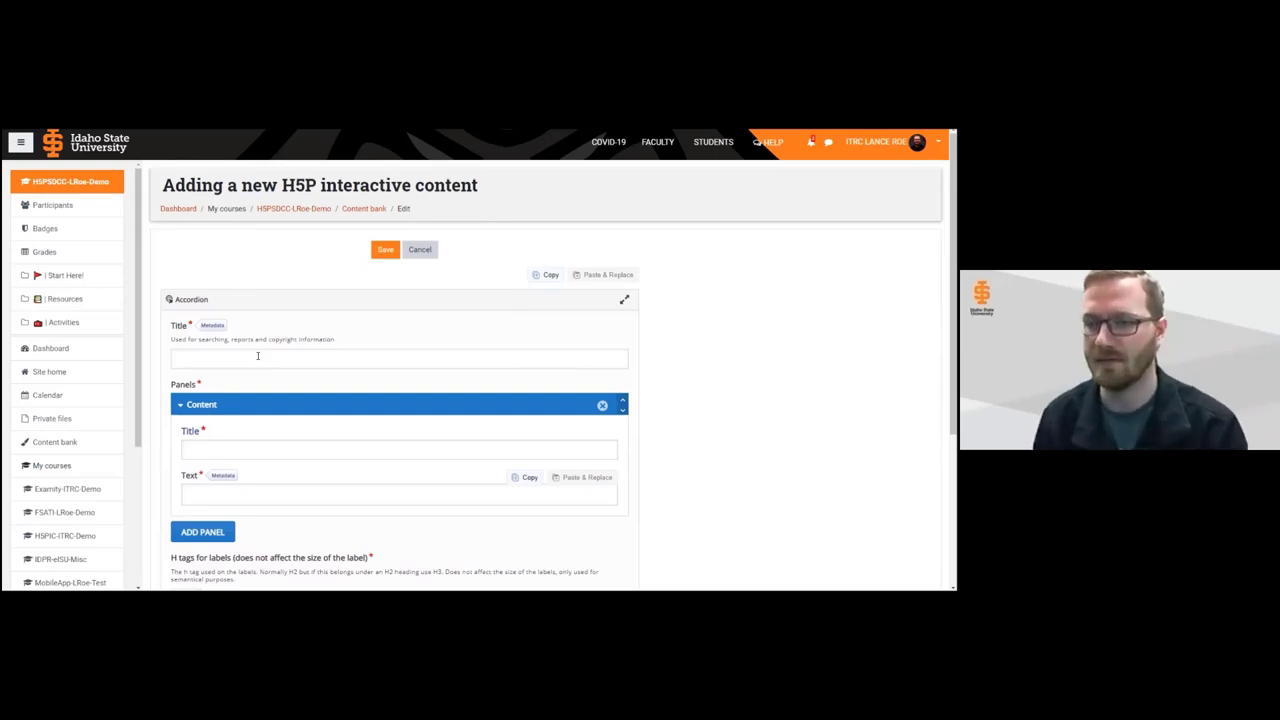
click(257, 357)
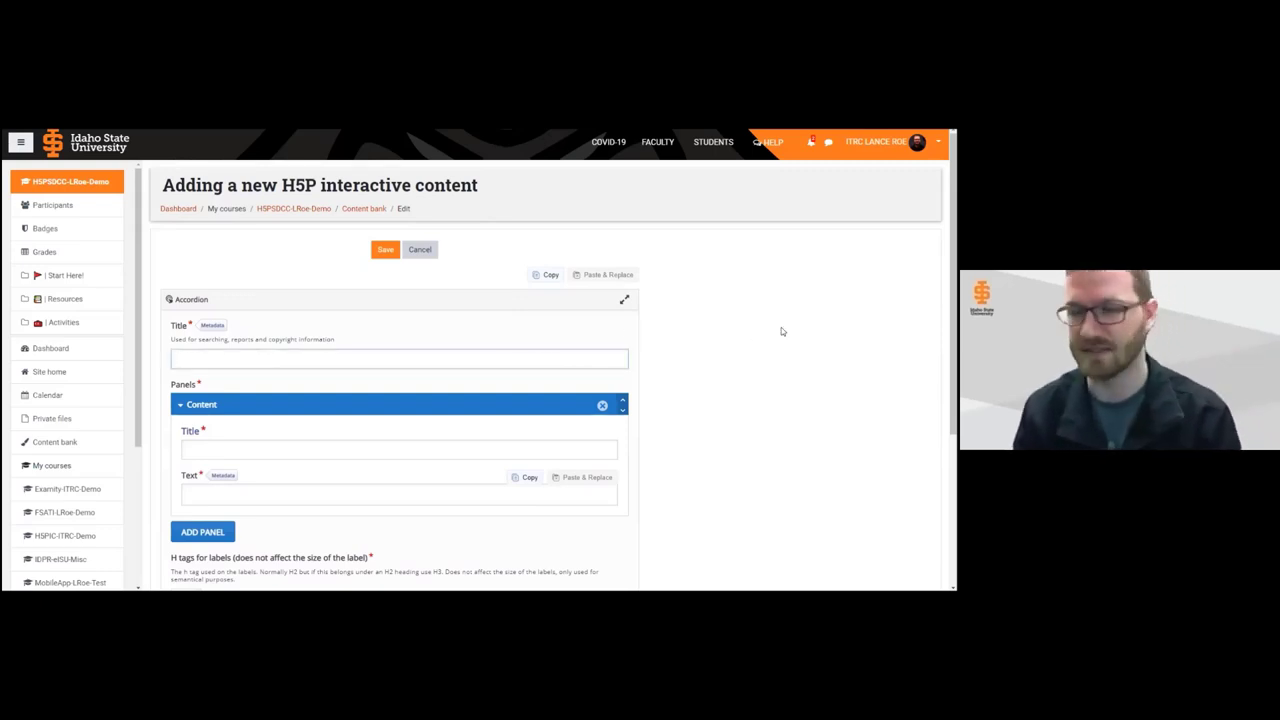
text(Wa)
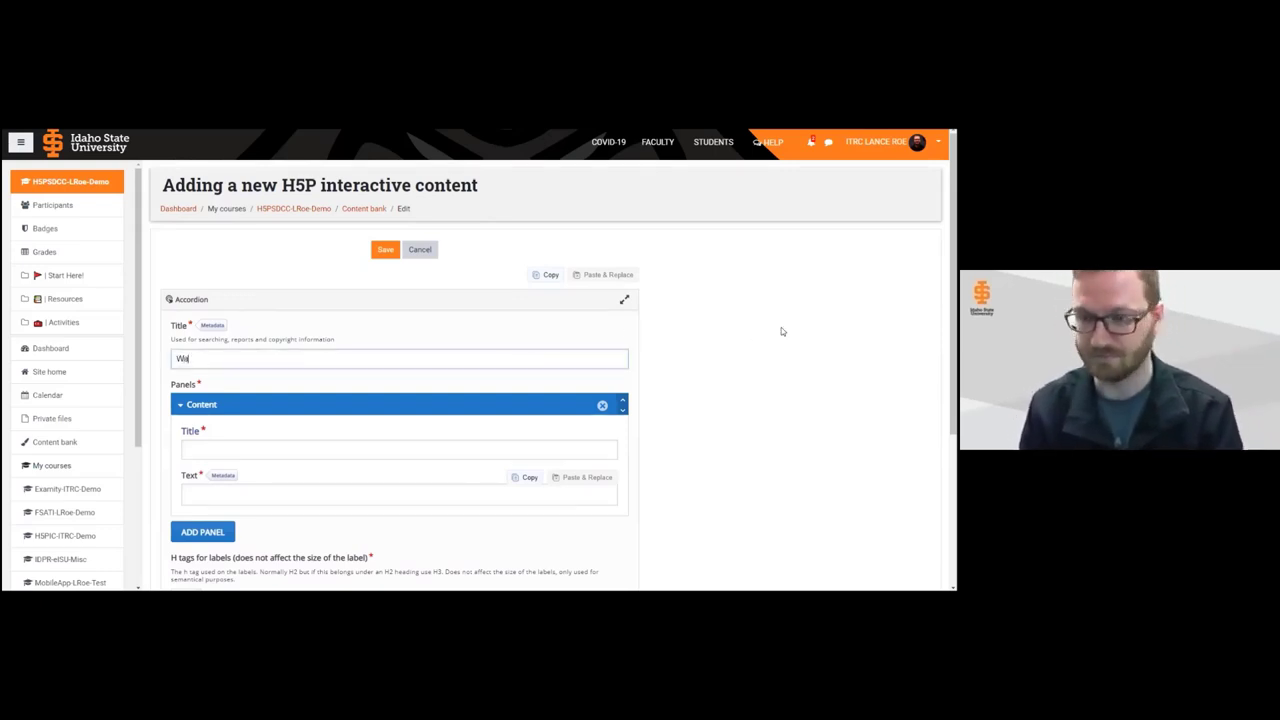
text(ter cycle)
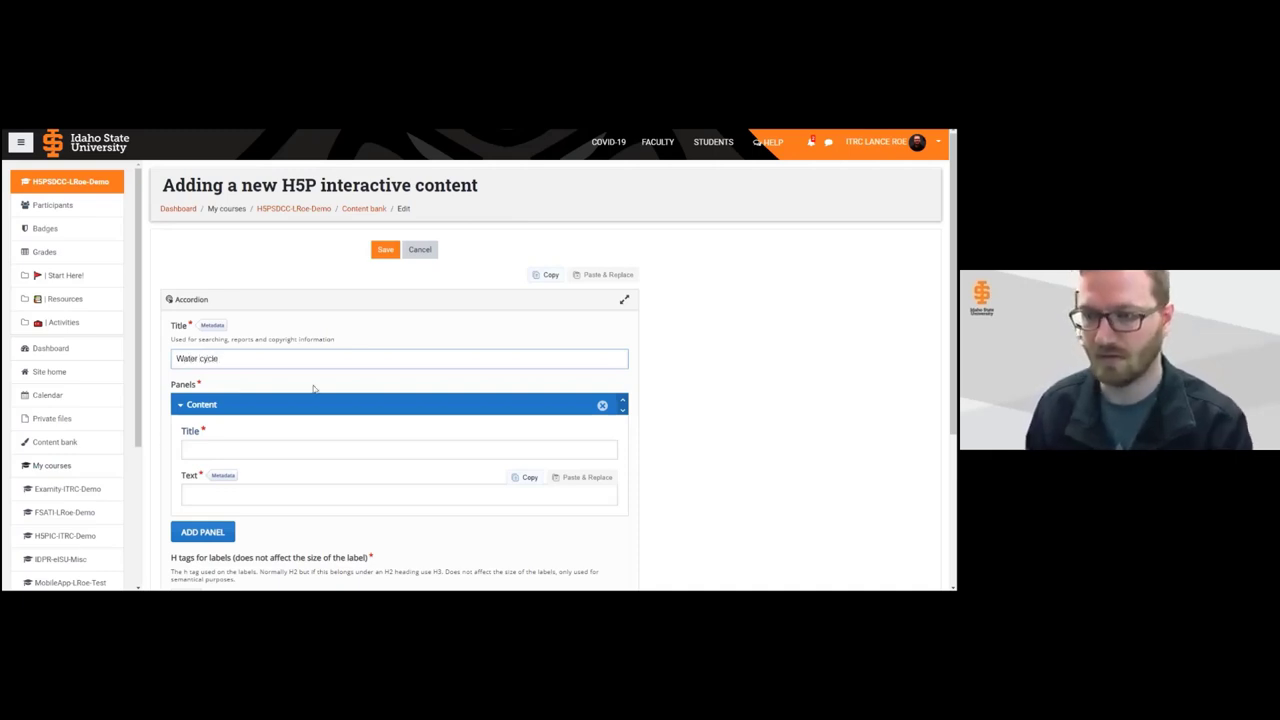
Fill in the accordion's first panel with the title "option 1" and the text "aSDasd"
scroll(246, 380, down, 1)
click(253, 347)
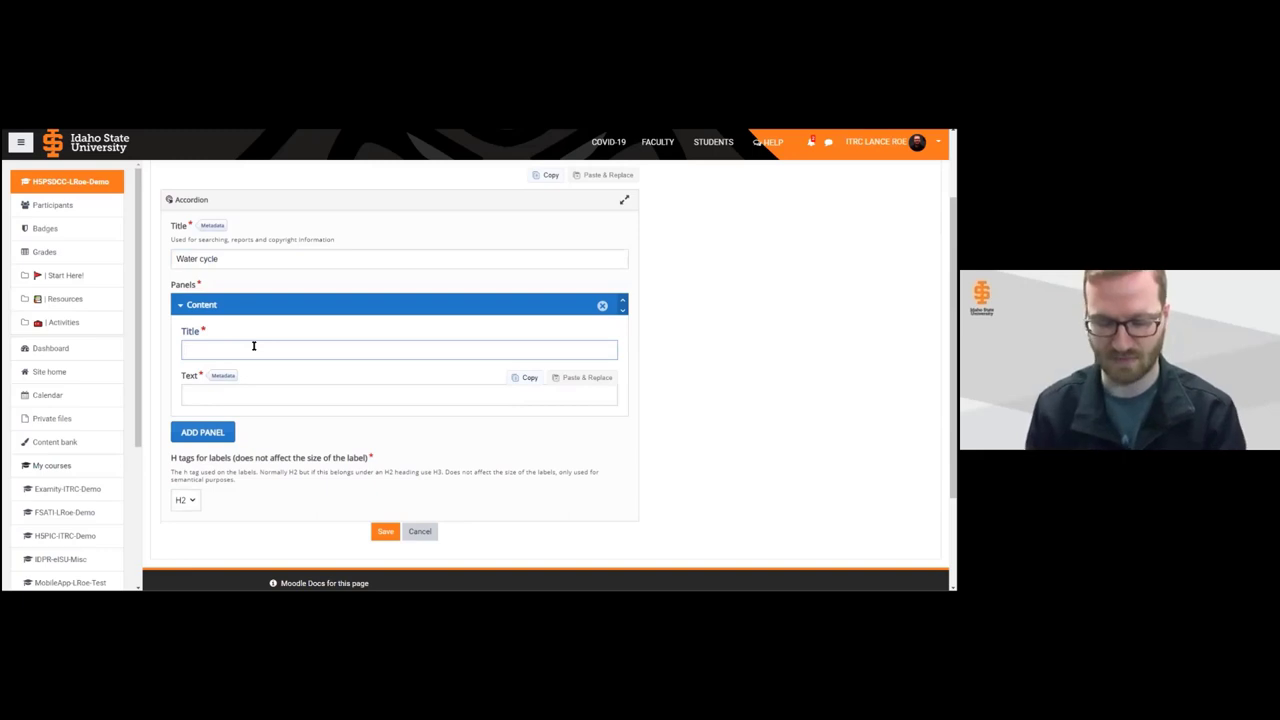
text(option 1)
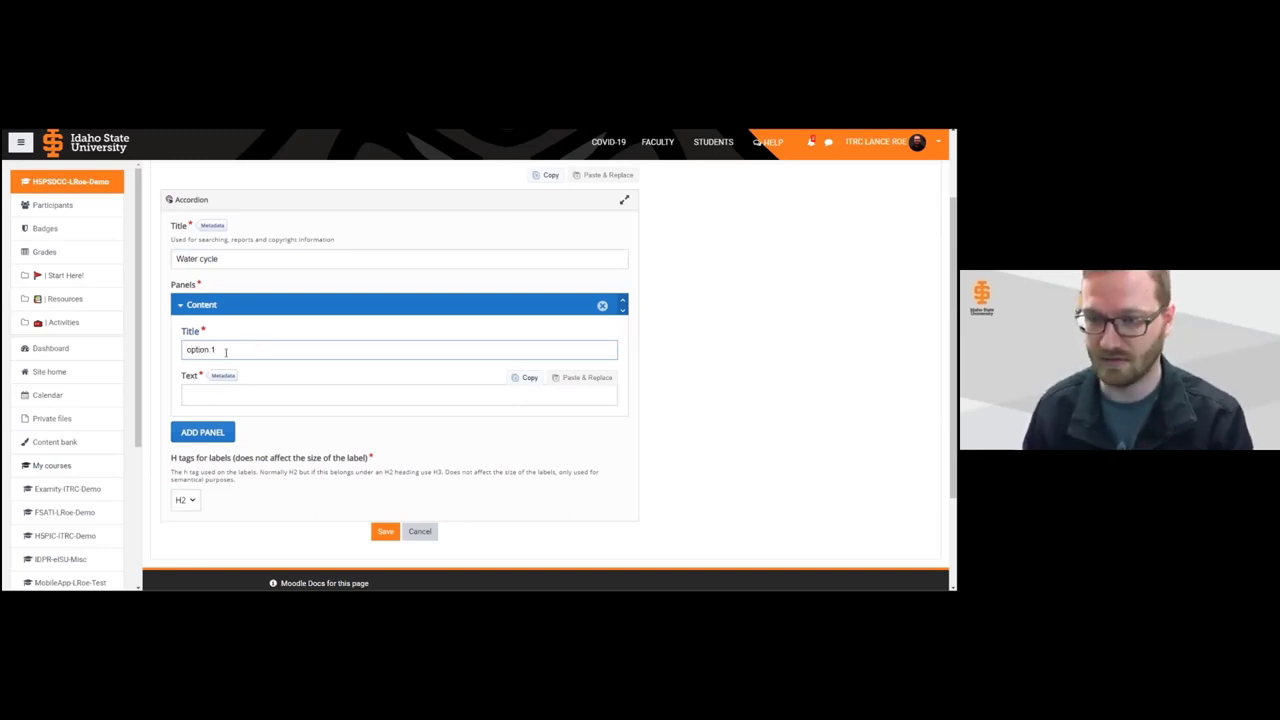
click(240, 391)
text(aSDasd)
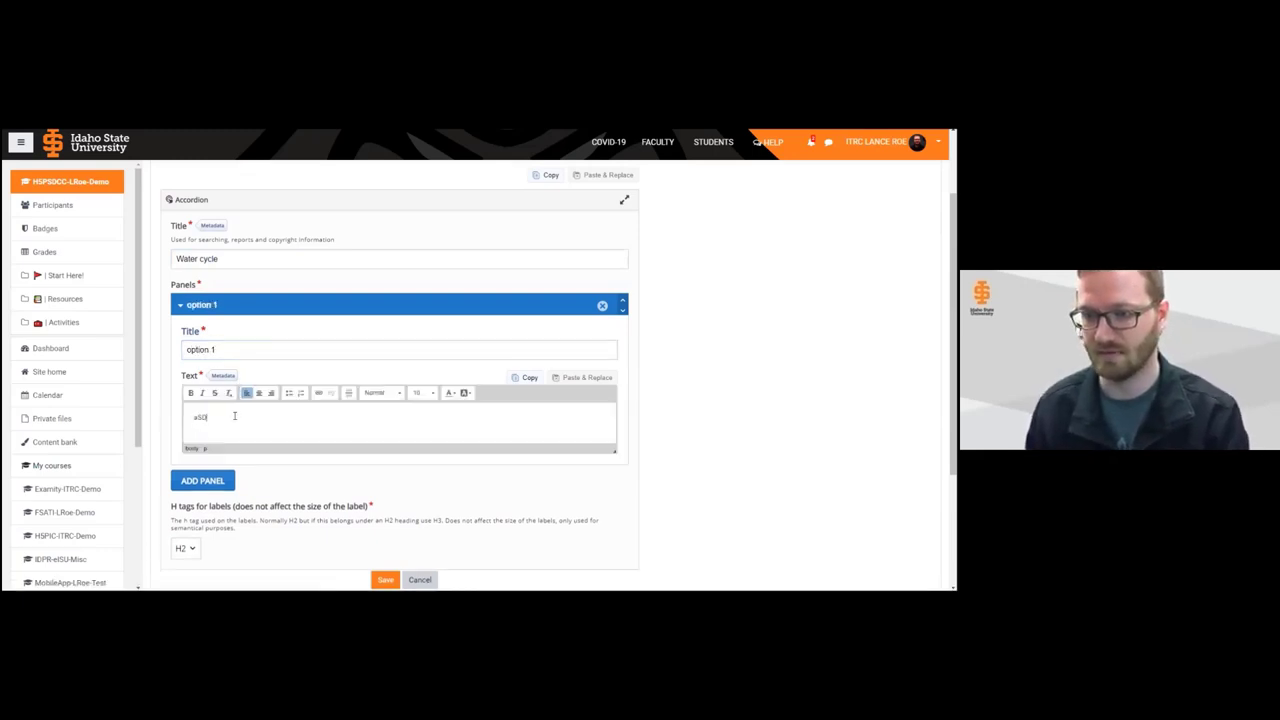
Add a second panel titled "option 2" with the text "sdsdf" and save the accordion
click(205, 480)
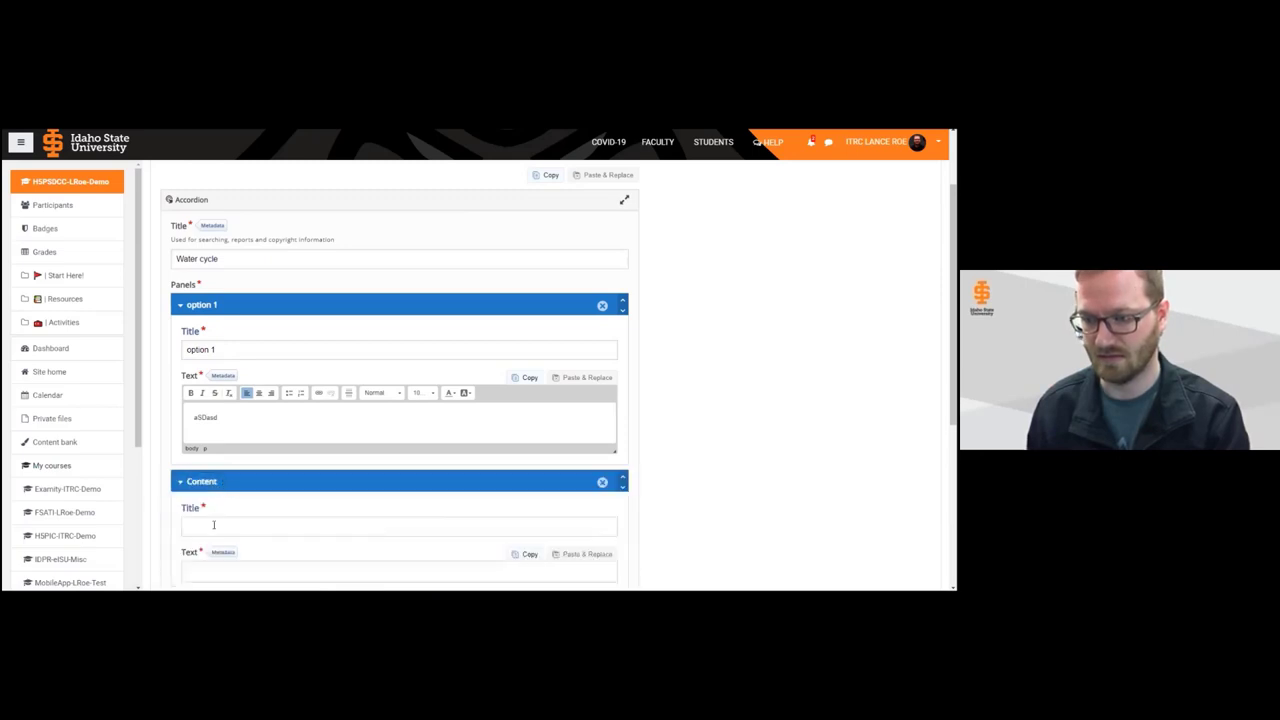
click(213, 524)
text(op)
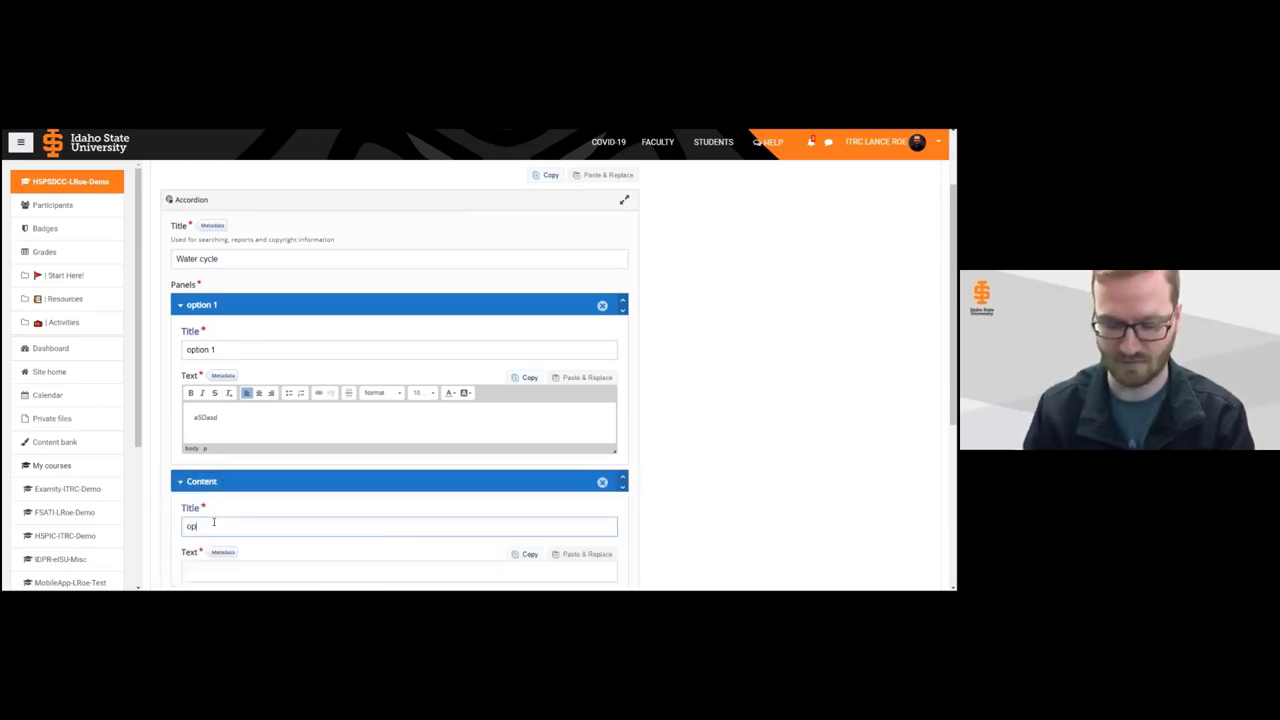
text(tion)
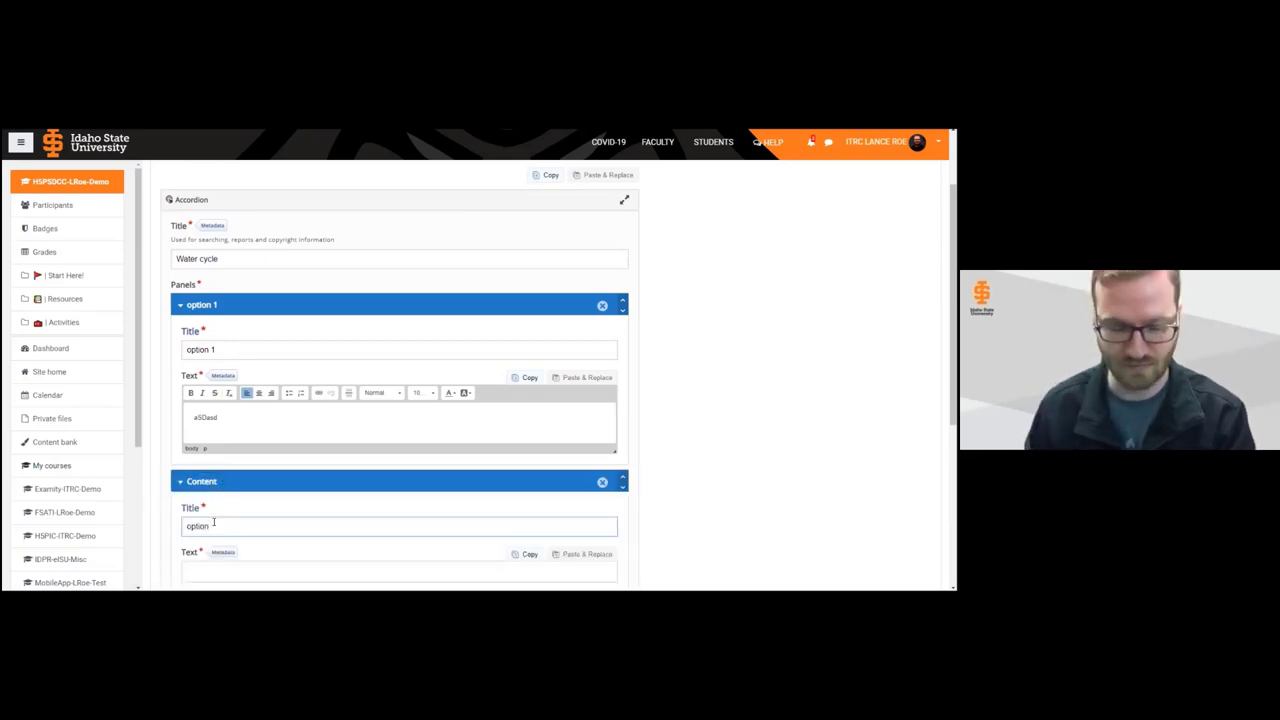
text( 2)
scroll(240, 430, down, 3)
click(240, 420)
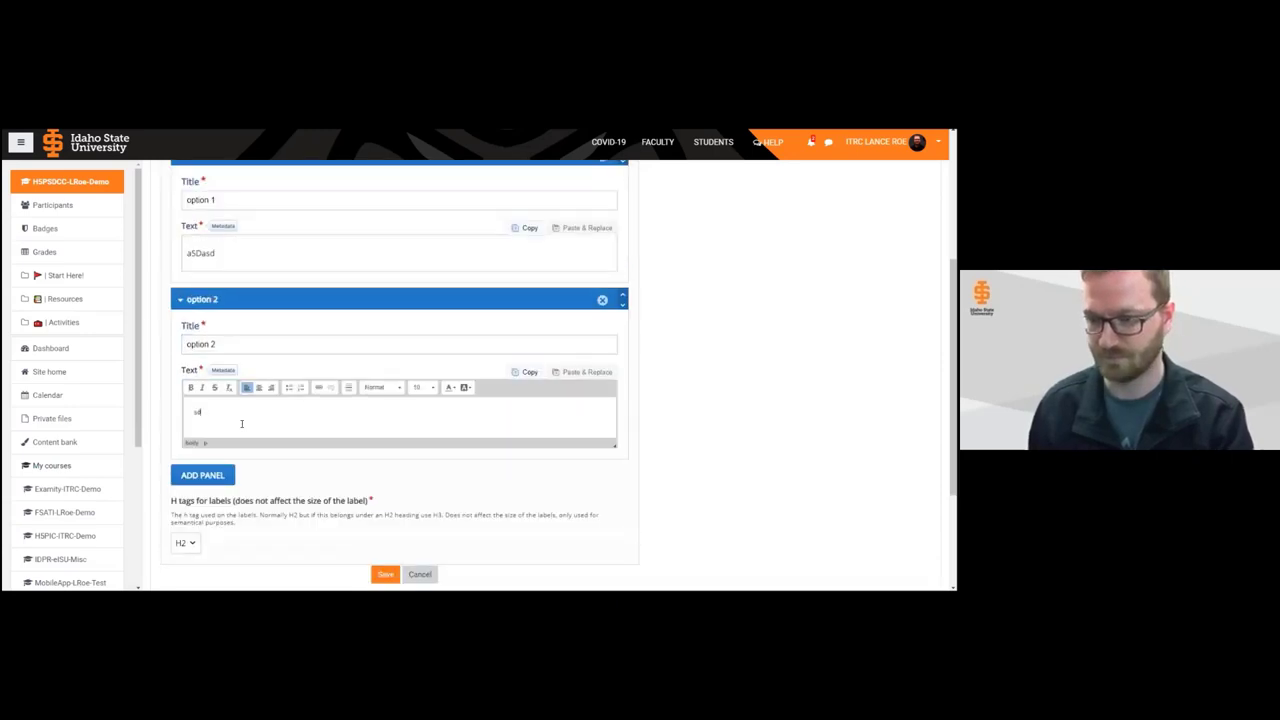
text(sdsd)
scroll(300, 420, down, 3)
click(385, 398)
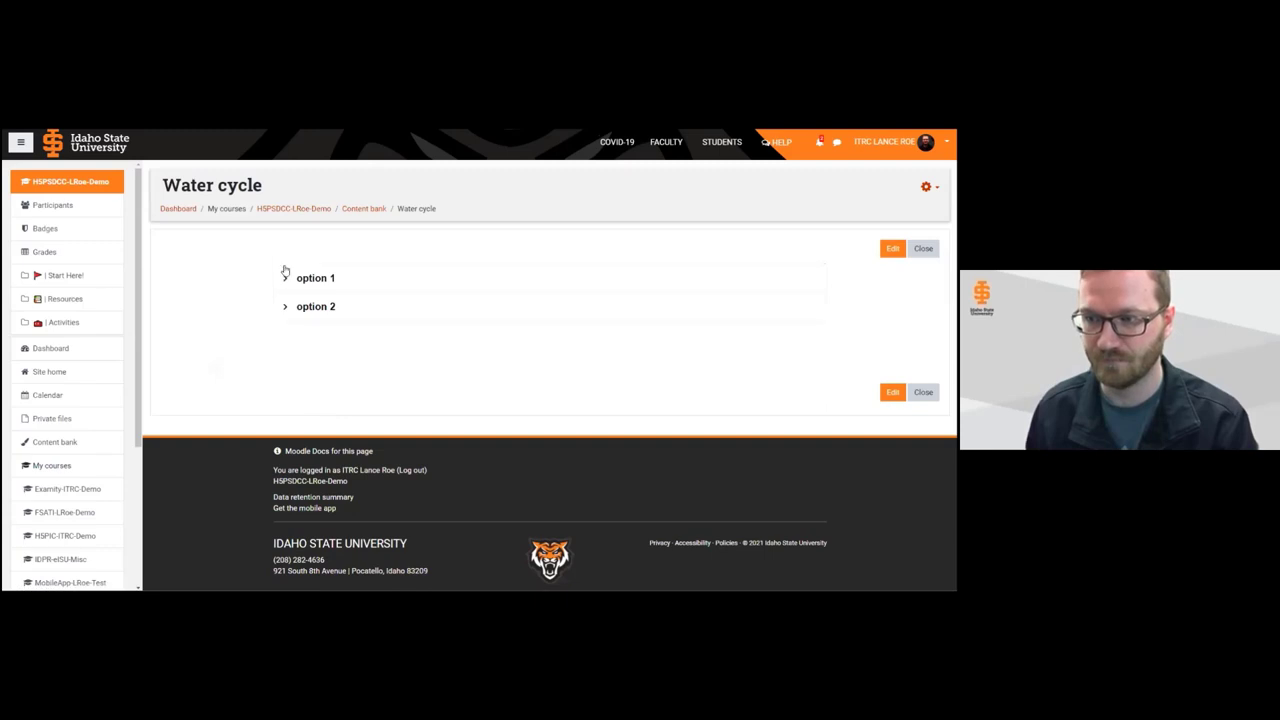
Preview the saved accordion by expanding its option 1 and option 2 panels and collapsing them again
click(285, 280)
click(283, 326)
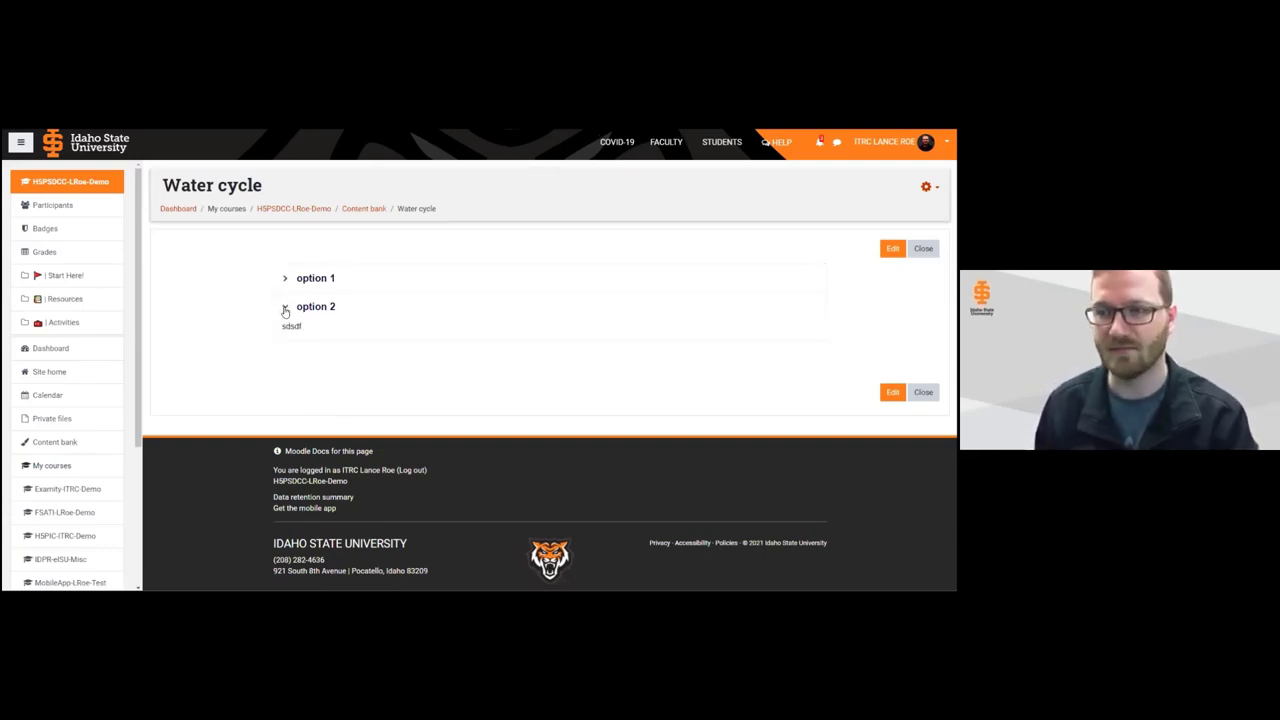
click(284, 307)
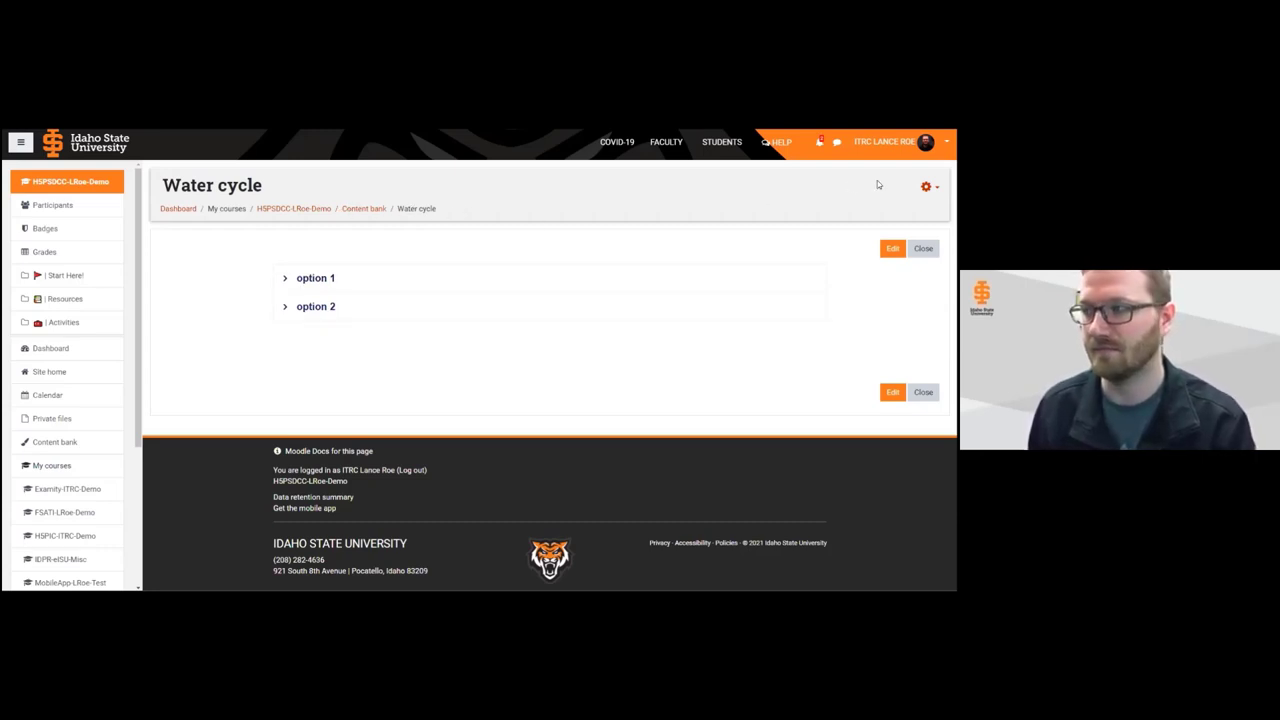
Delete the "Water cycle" content from the content bank and switch to the page of H5P links
click(926, 187)
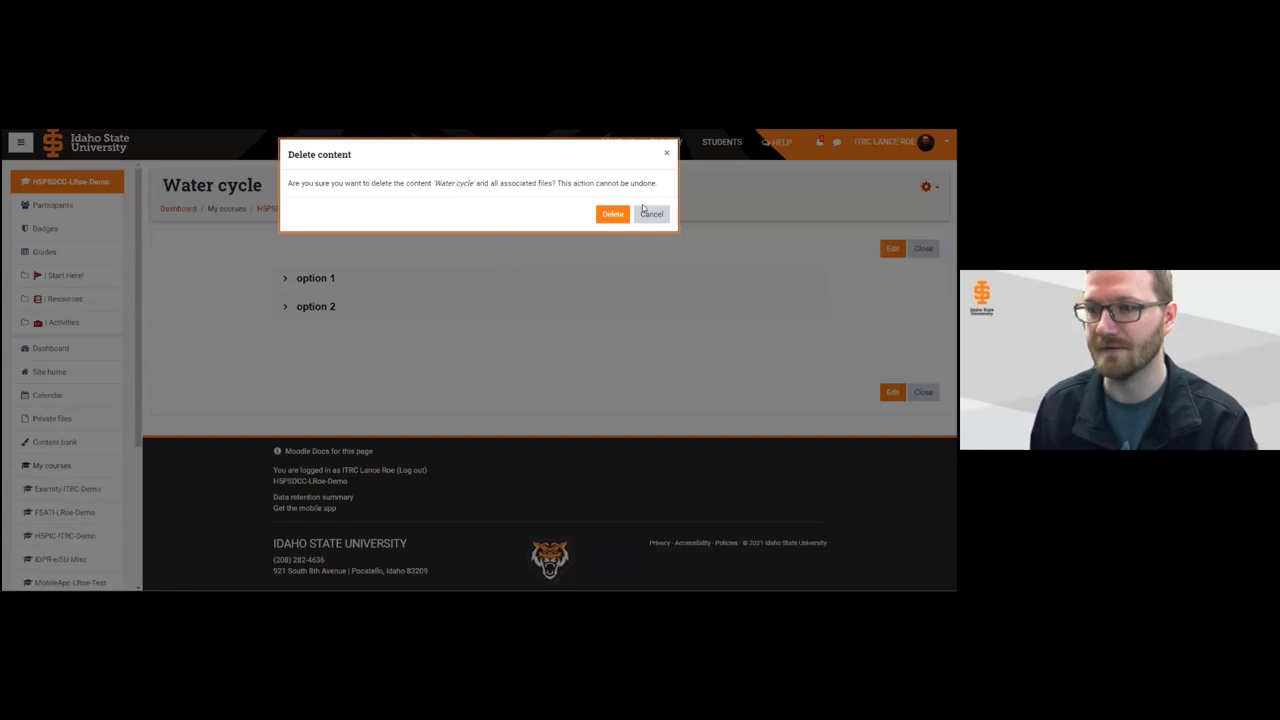
click(609, 212)
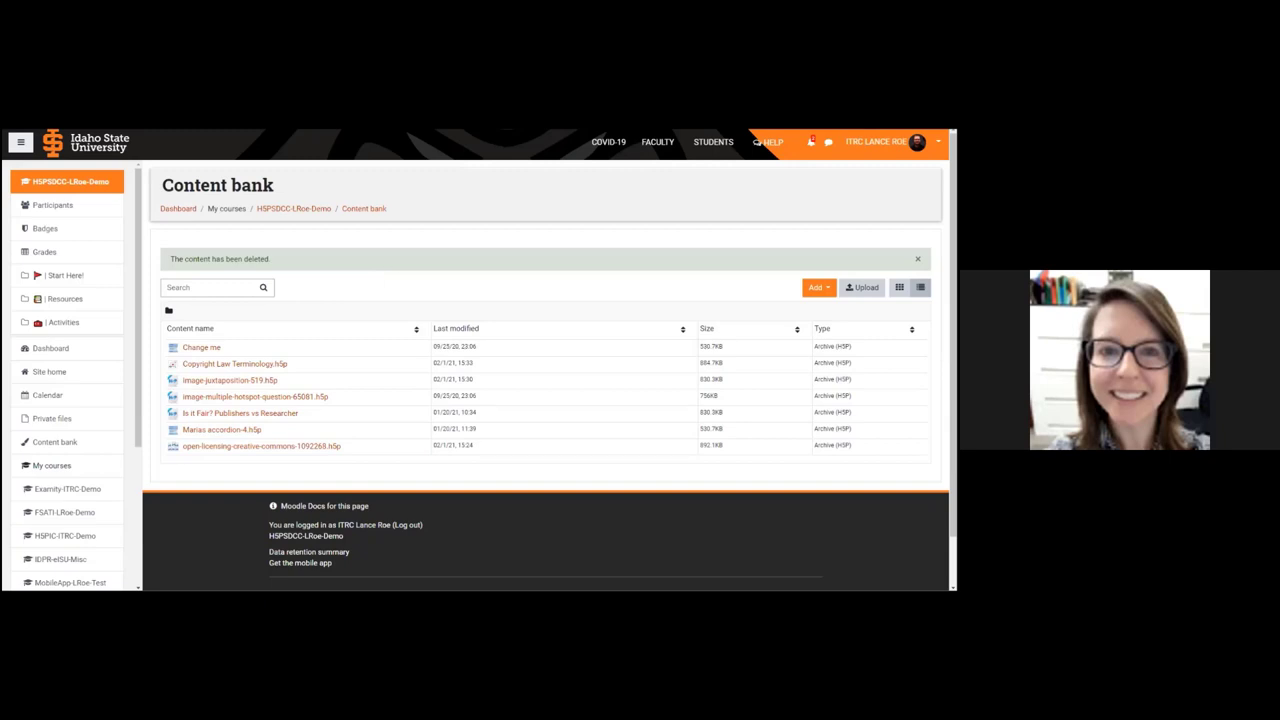
key(alt+Tab)
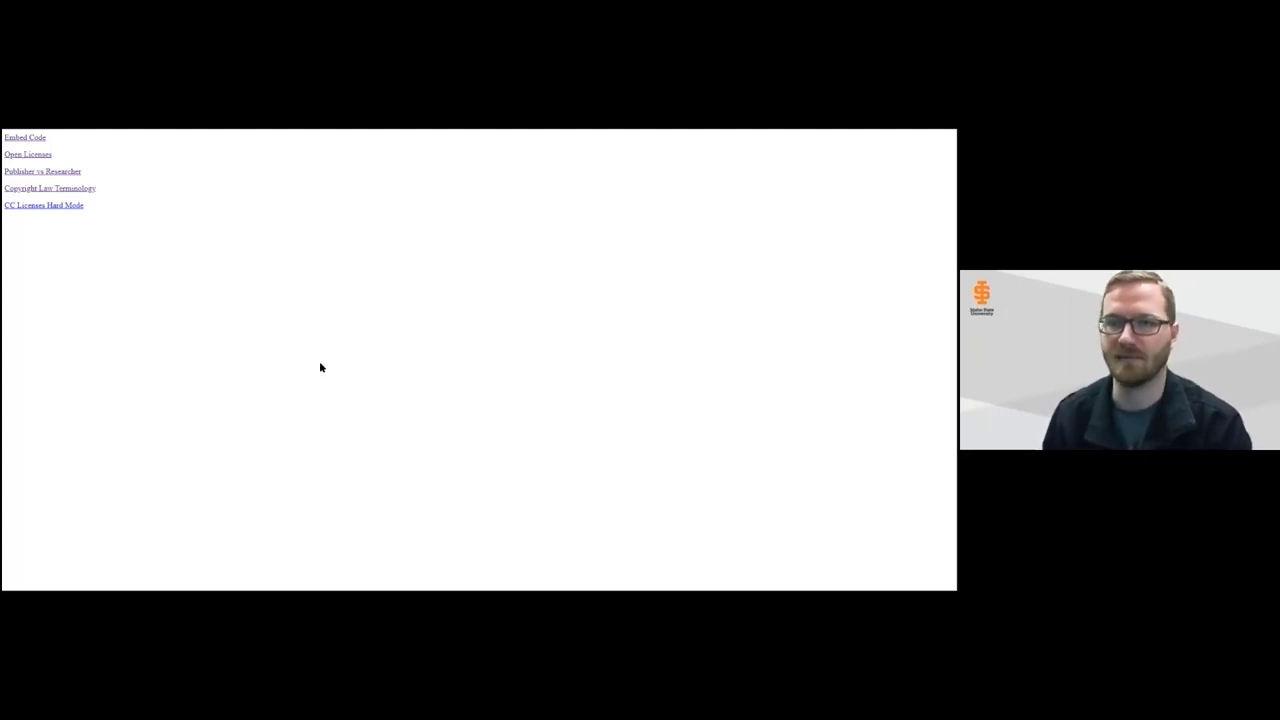
Open the "CC Licenses Hard Mode" activity from the page of H5P links
click(60, 206)
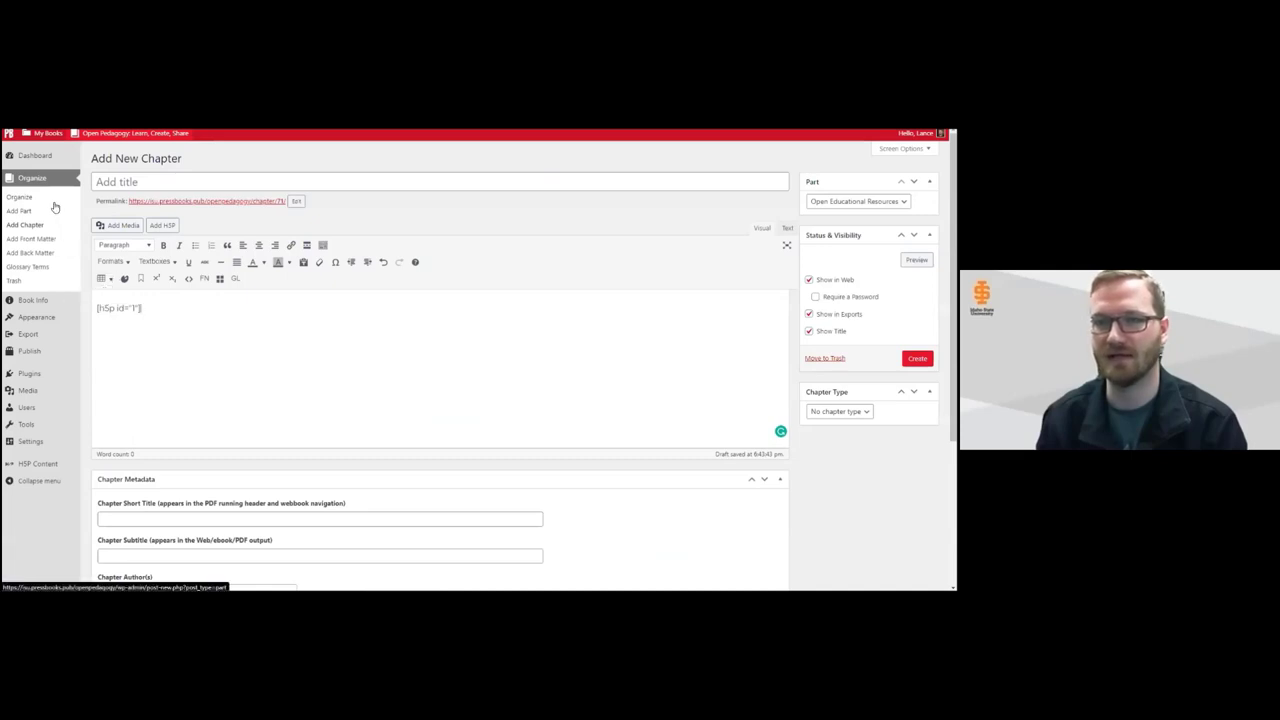
Leave the unsaved new chapter for the book's Organize page and open the "Self-Hosting H5P" chapter for editing
mouse_move(102, 138)
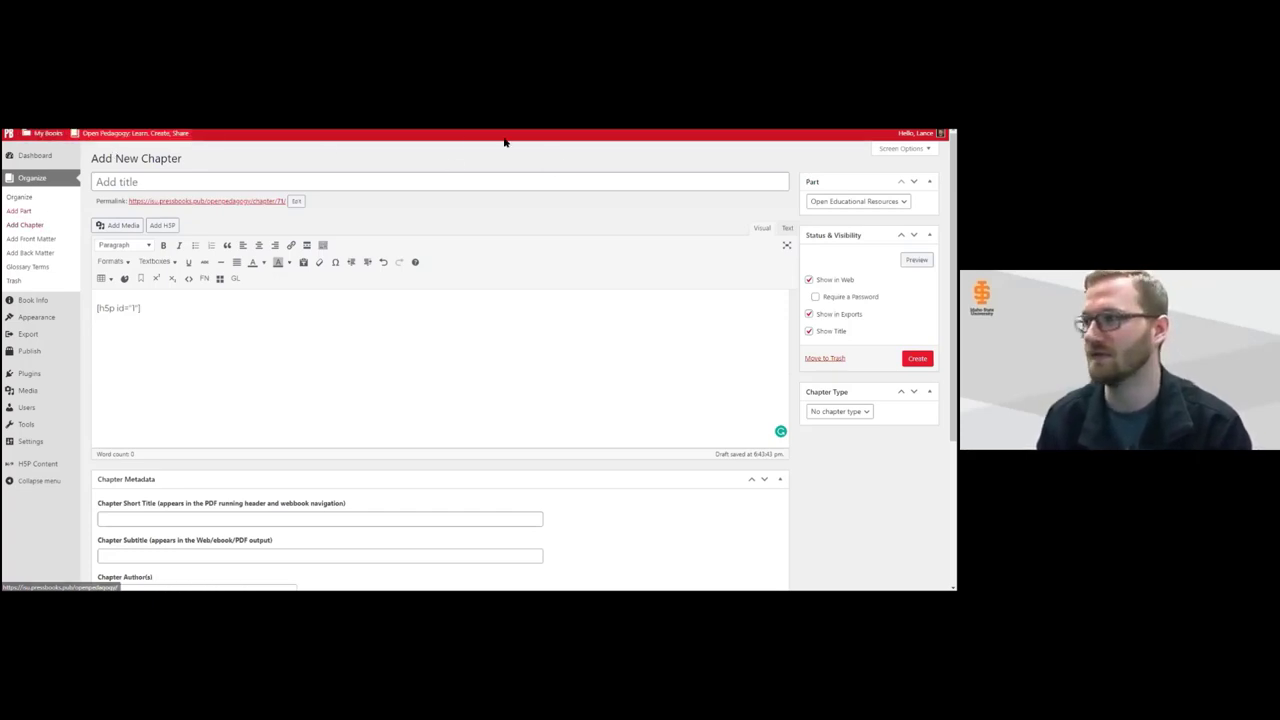
click(35, 197)
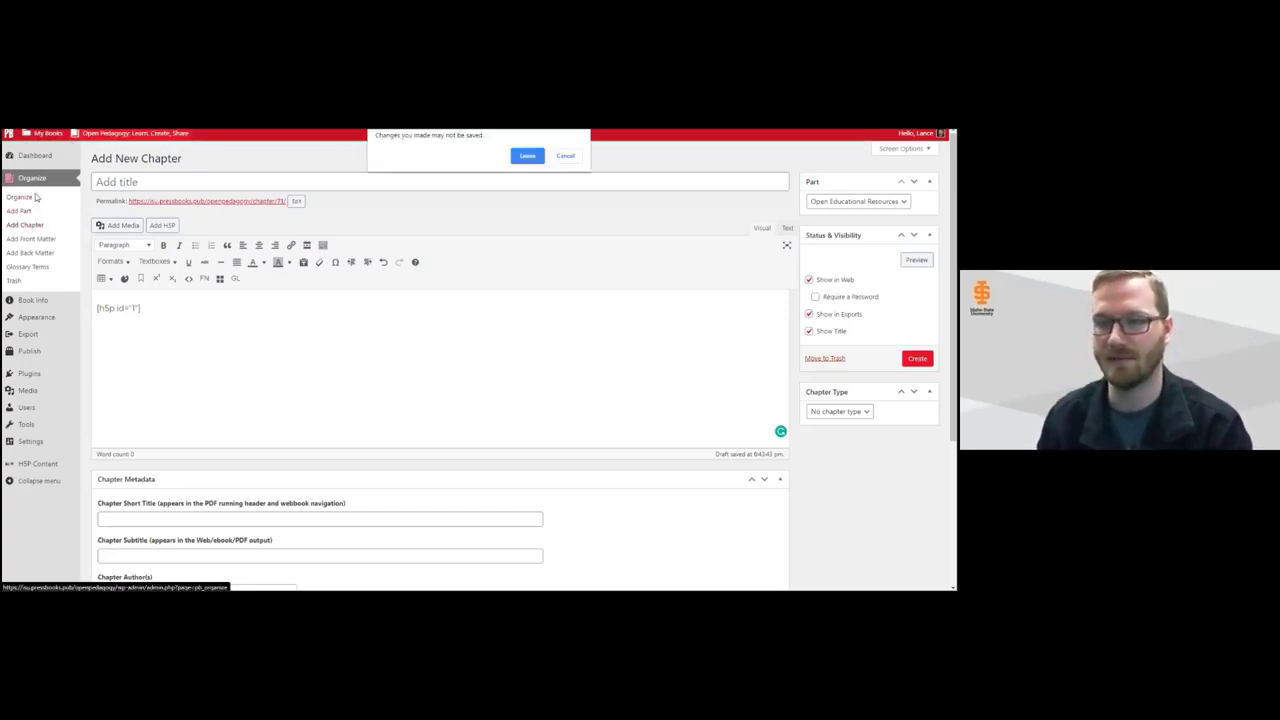
click(527, 155)
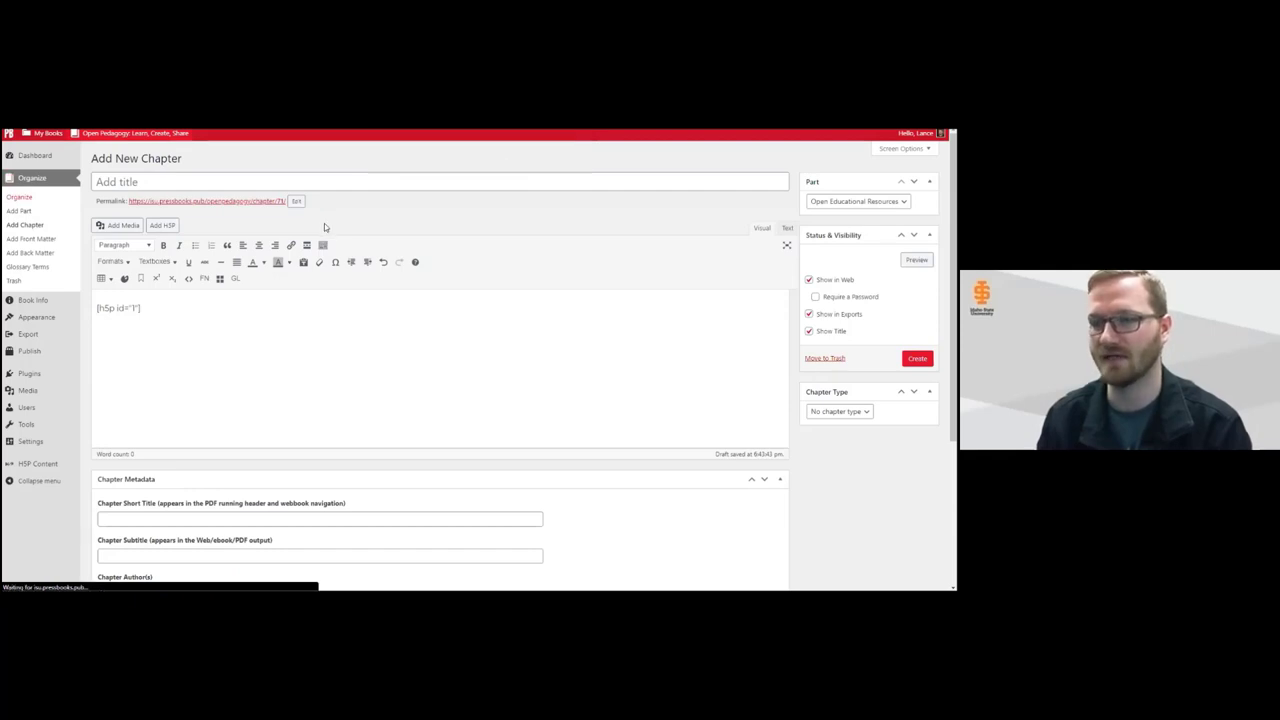
scroll(152, 280, down, 4)
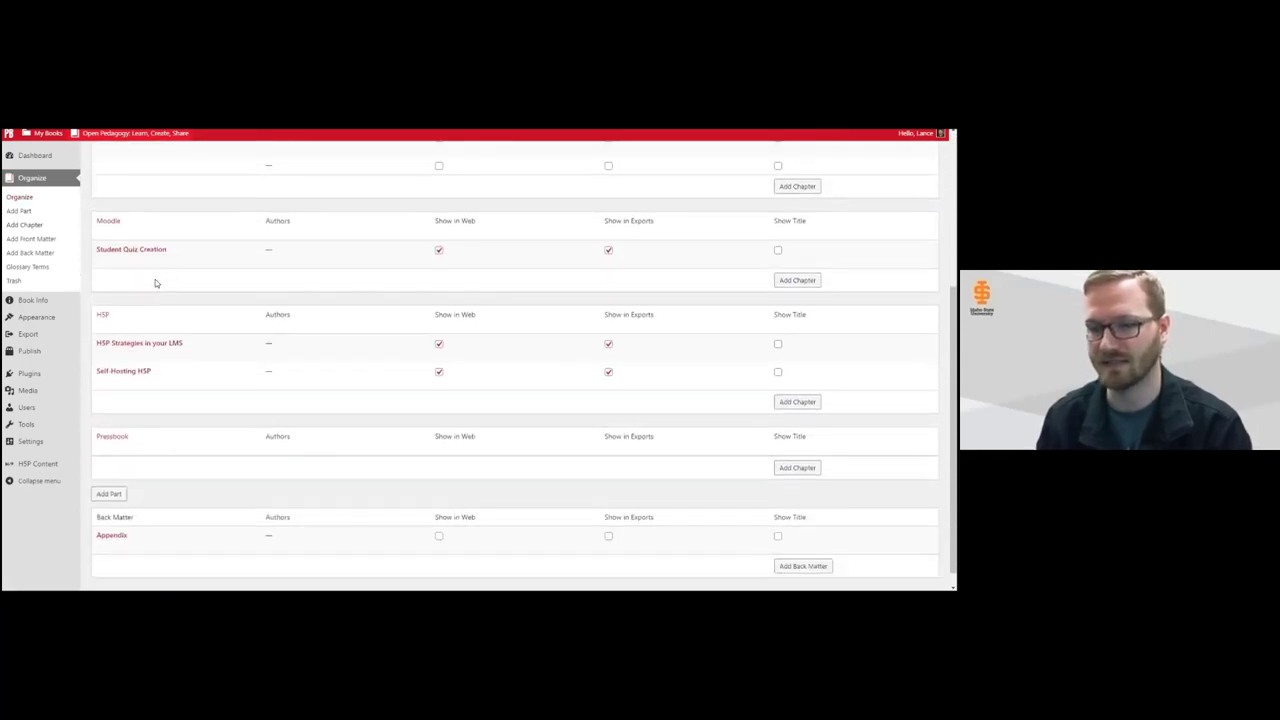
mouse_move(134, 355)
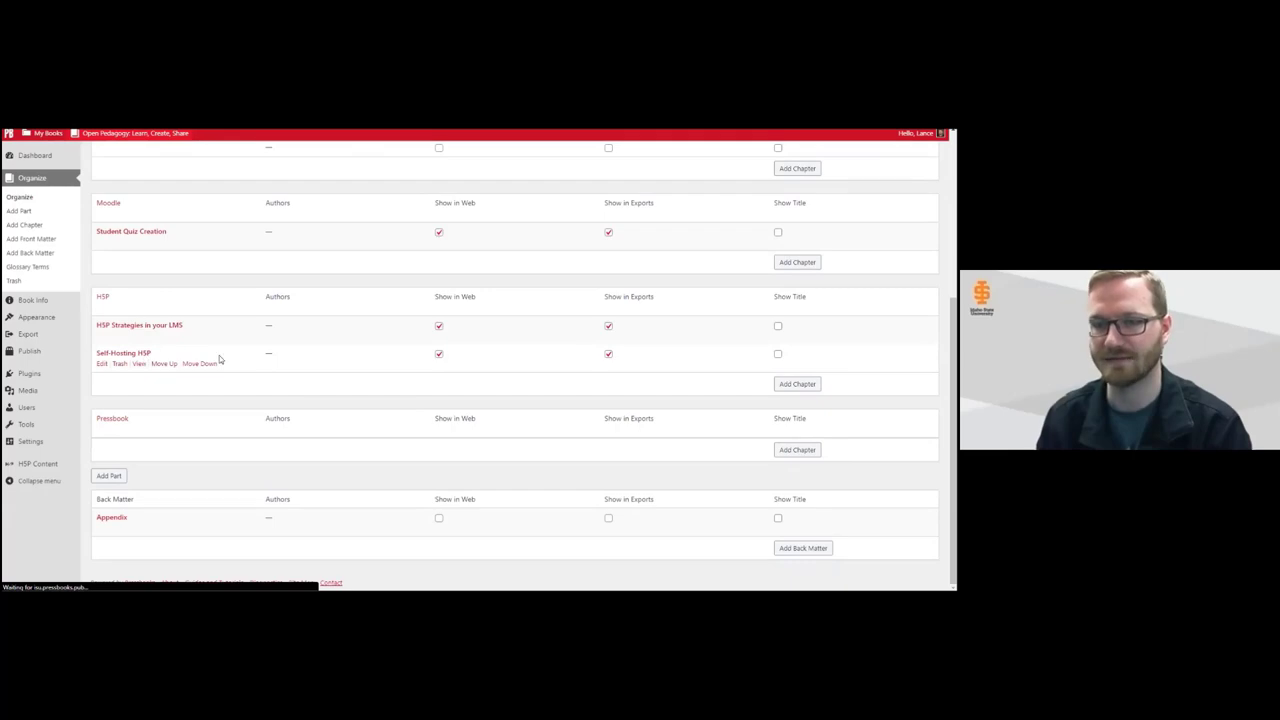
Look through the Self-Hosting H5P chapter's editor, hosting, coding and conclusion sections, and switch to the presentation's contact information slide
scroll(231, 371, down, 3)
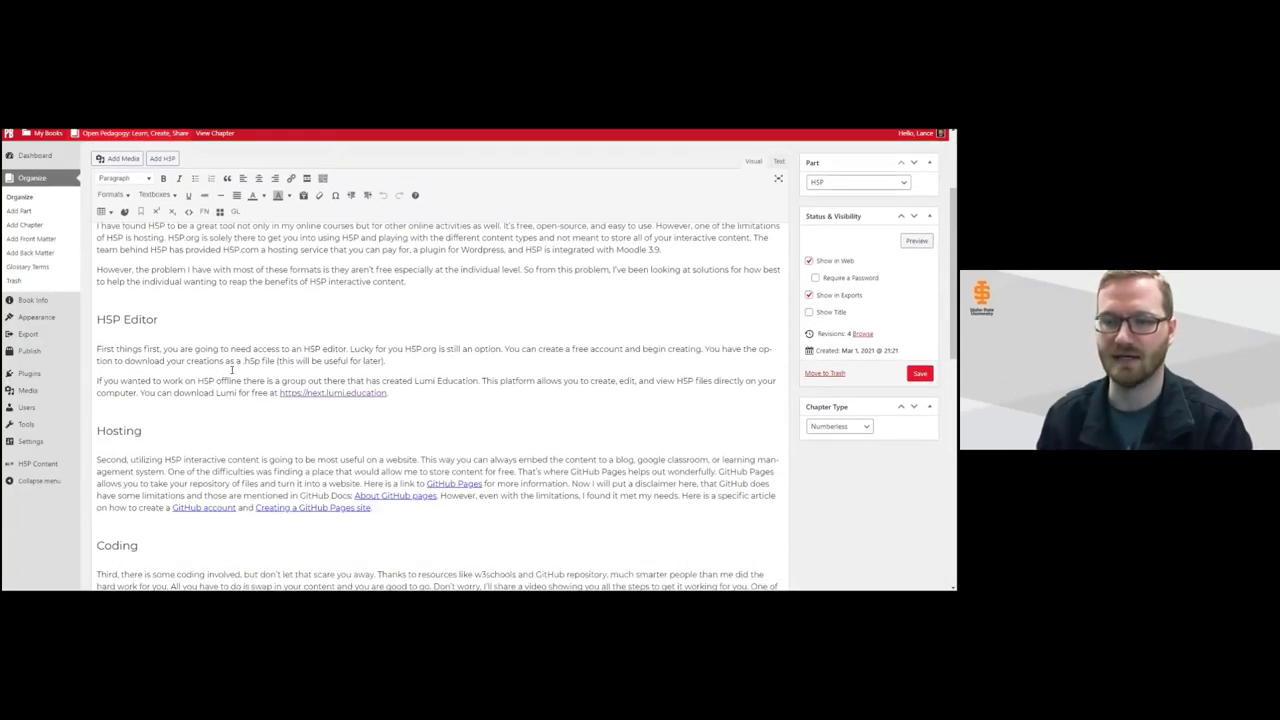
scroll(231, 371, down, 5)
scroll(273, 357, up, 3)
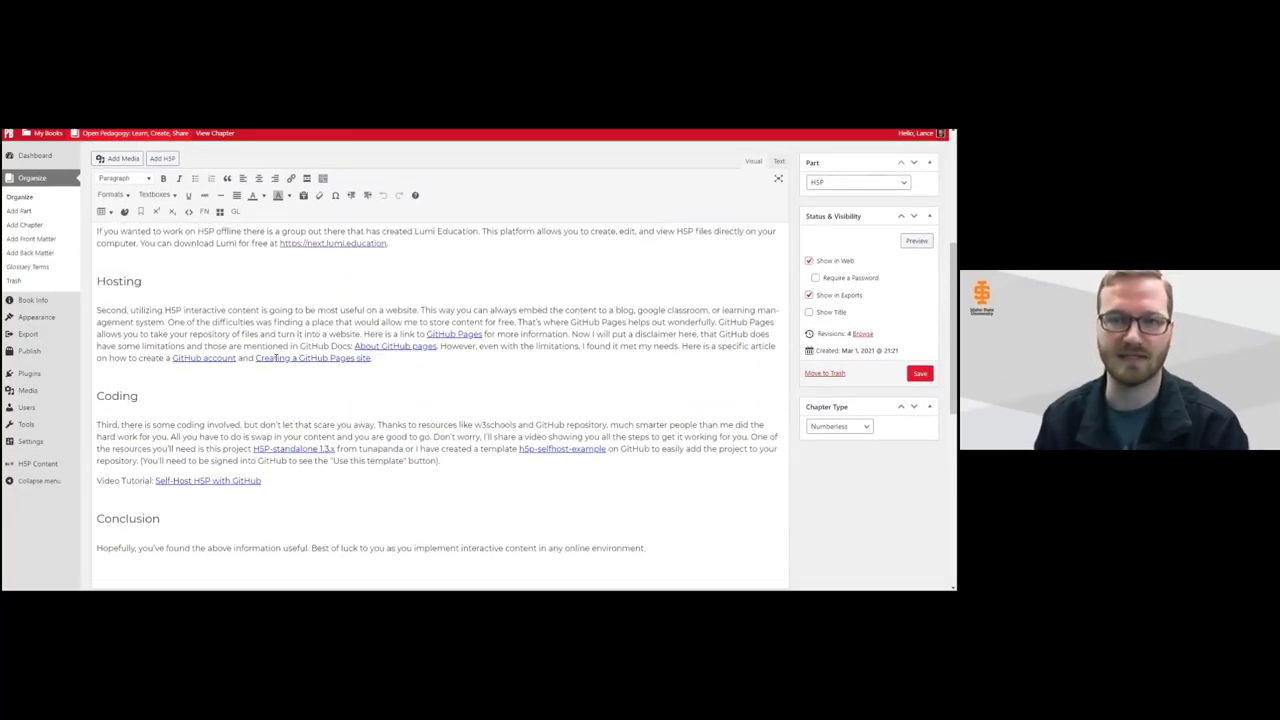
scroll(273, 357, up, 4)
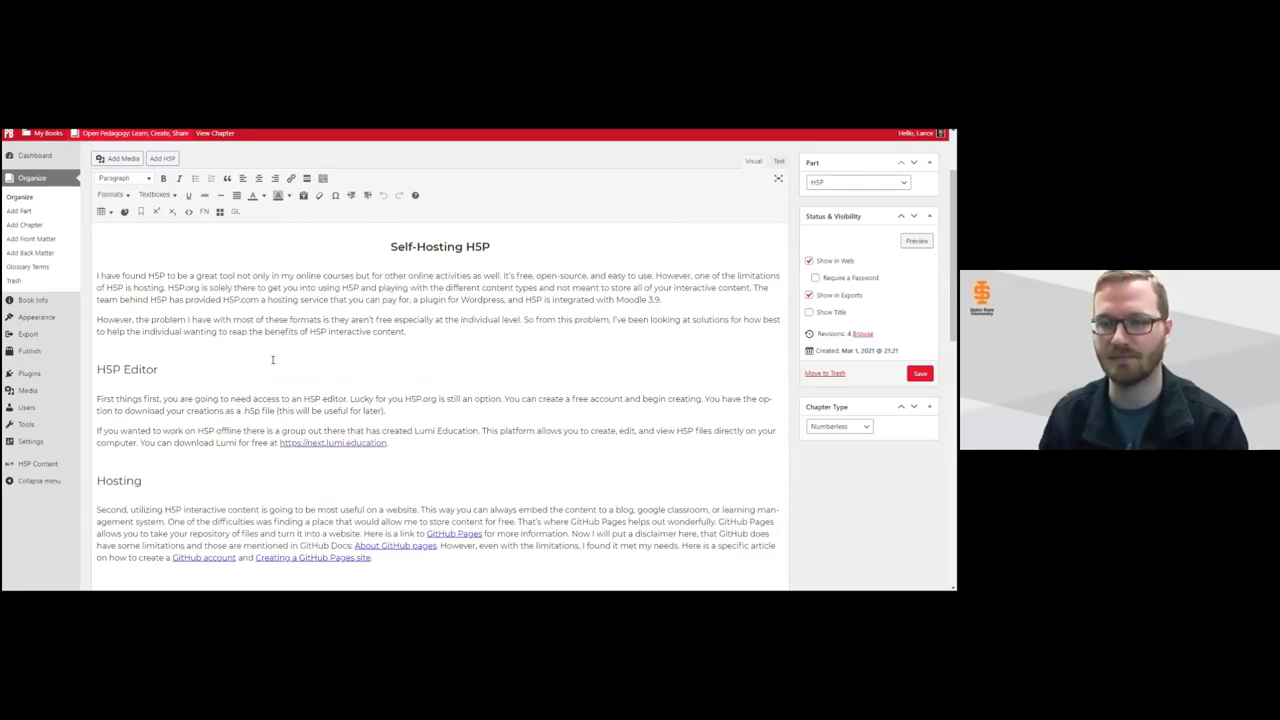
scroll(272, 359, up, 2)
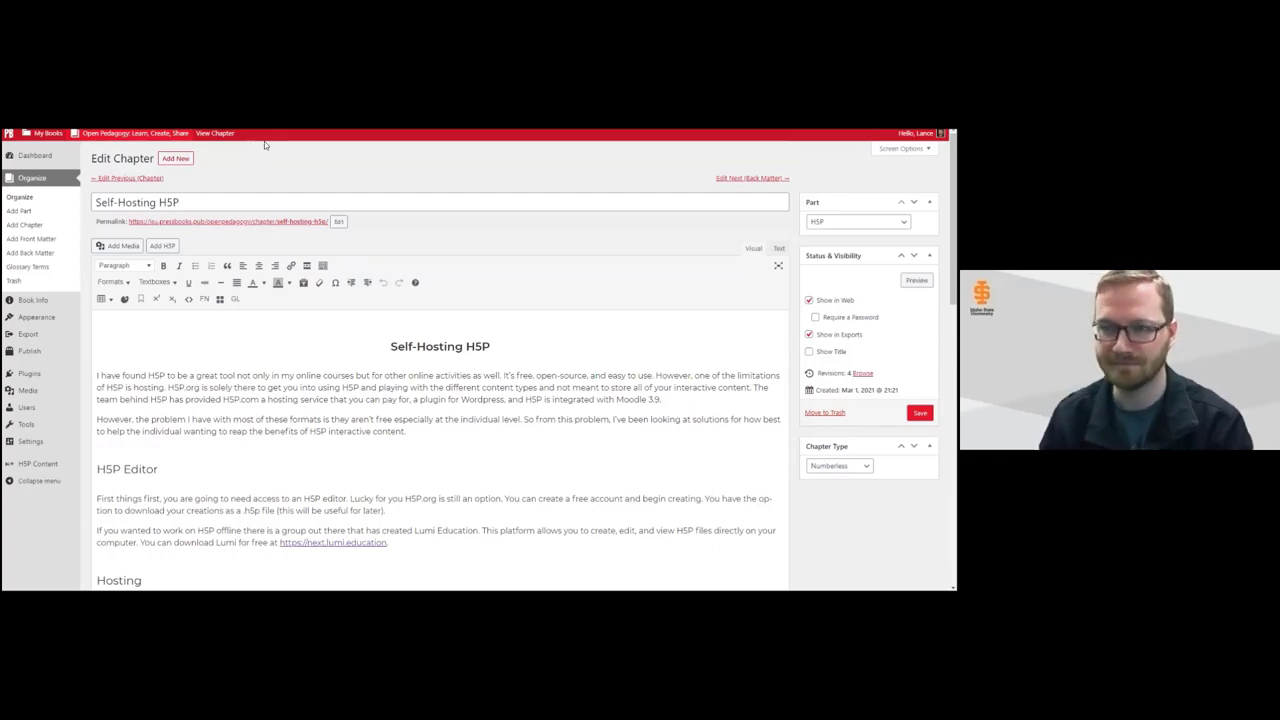
key(alt+Tab)
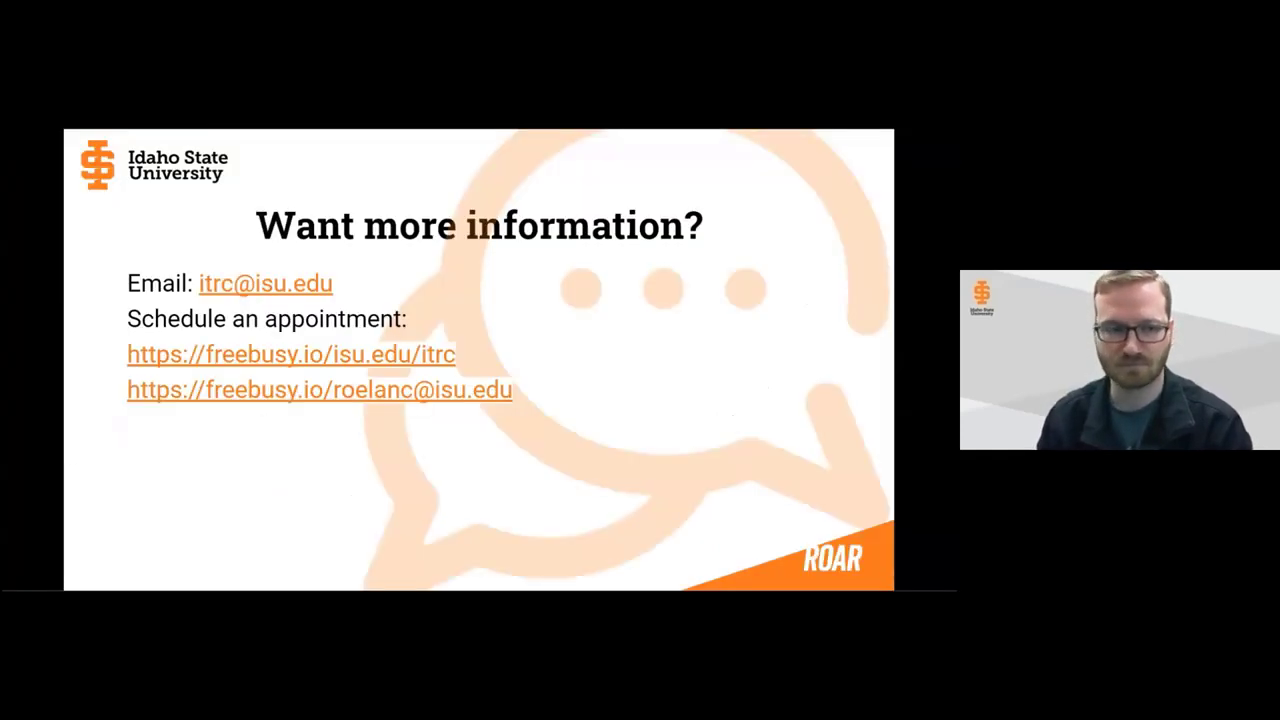